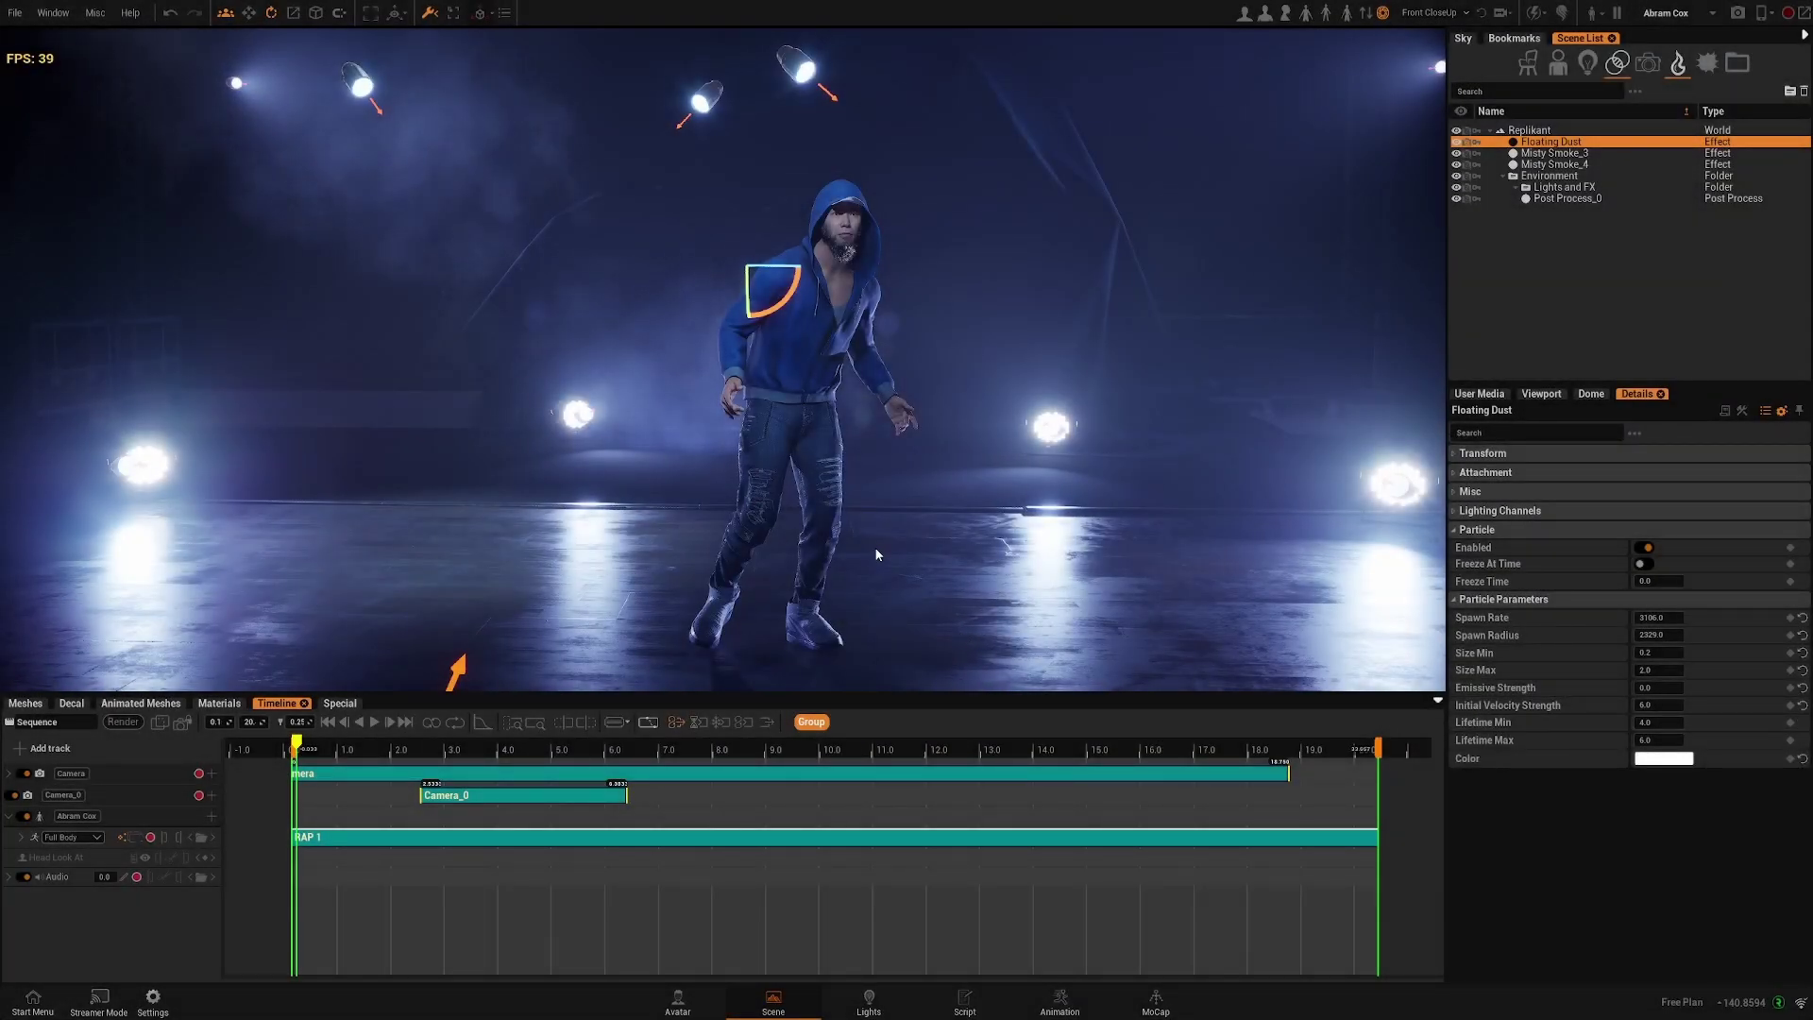
- Select the hooded avatar on stage and play the sequence to preview its full-body rap animation
click(824, 515)
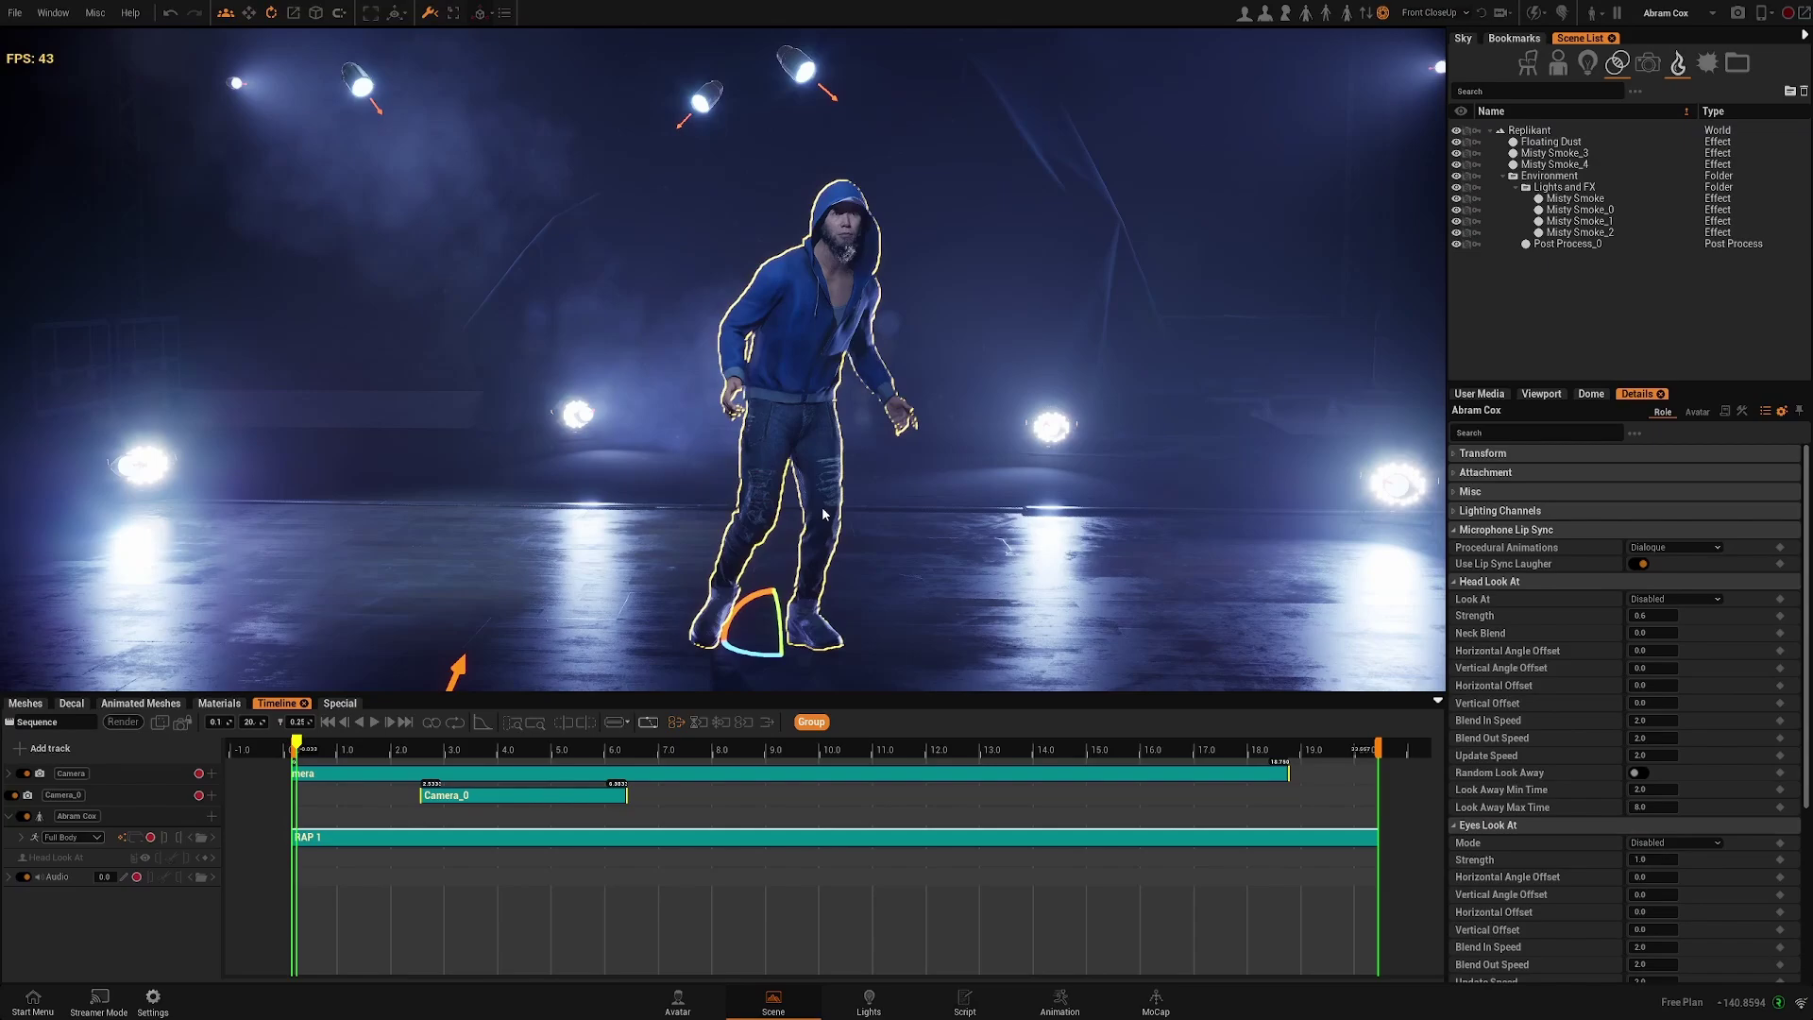
right_drag(919, 529, 1052, 529)
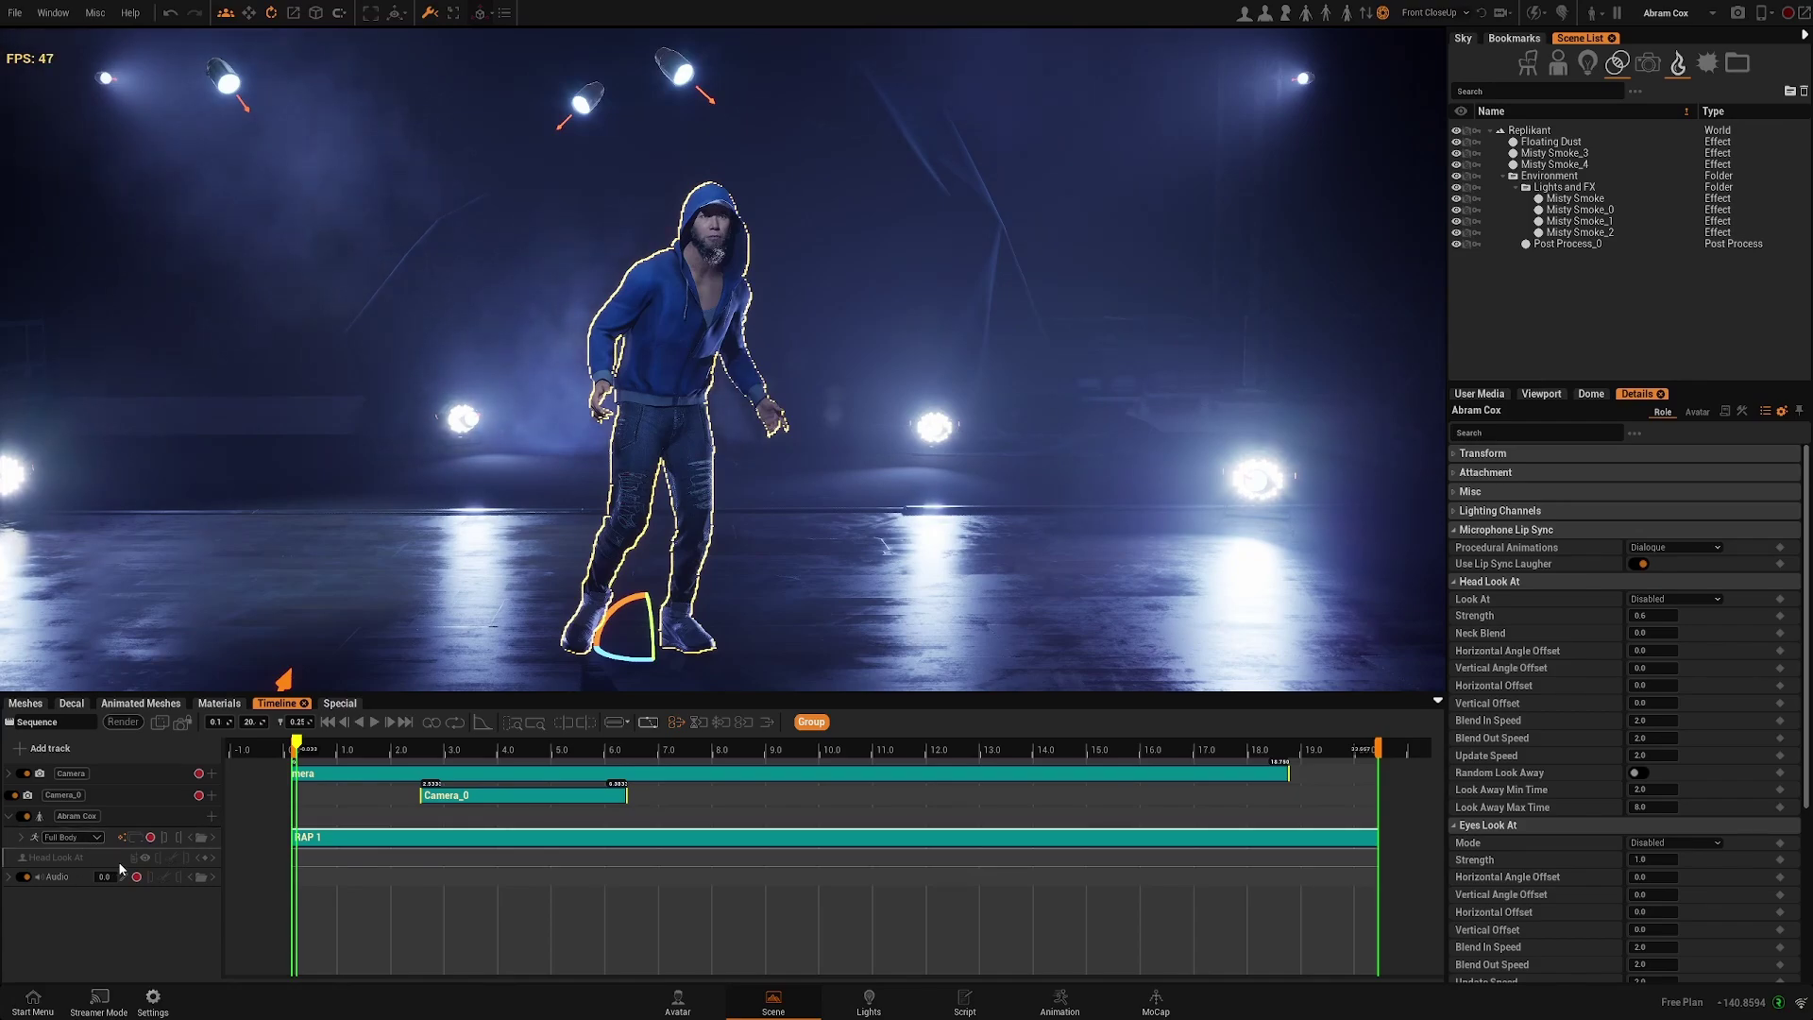
right_drag(637, 531, 538, 525)
key(w)
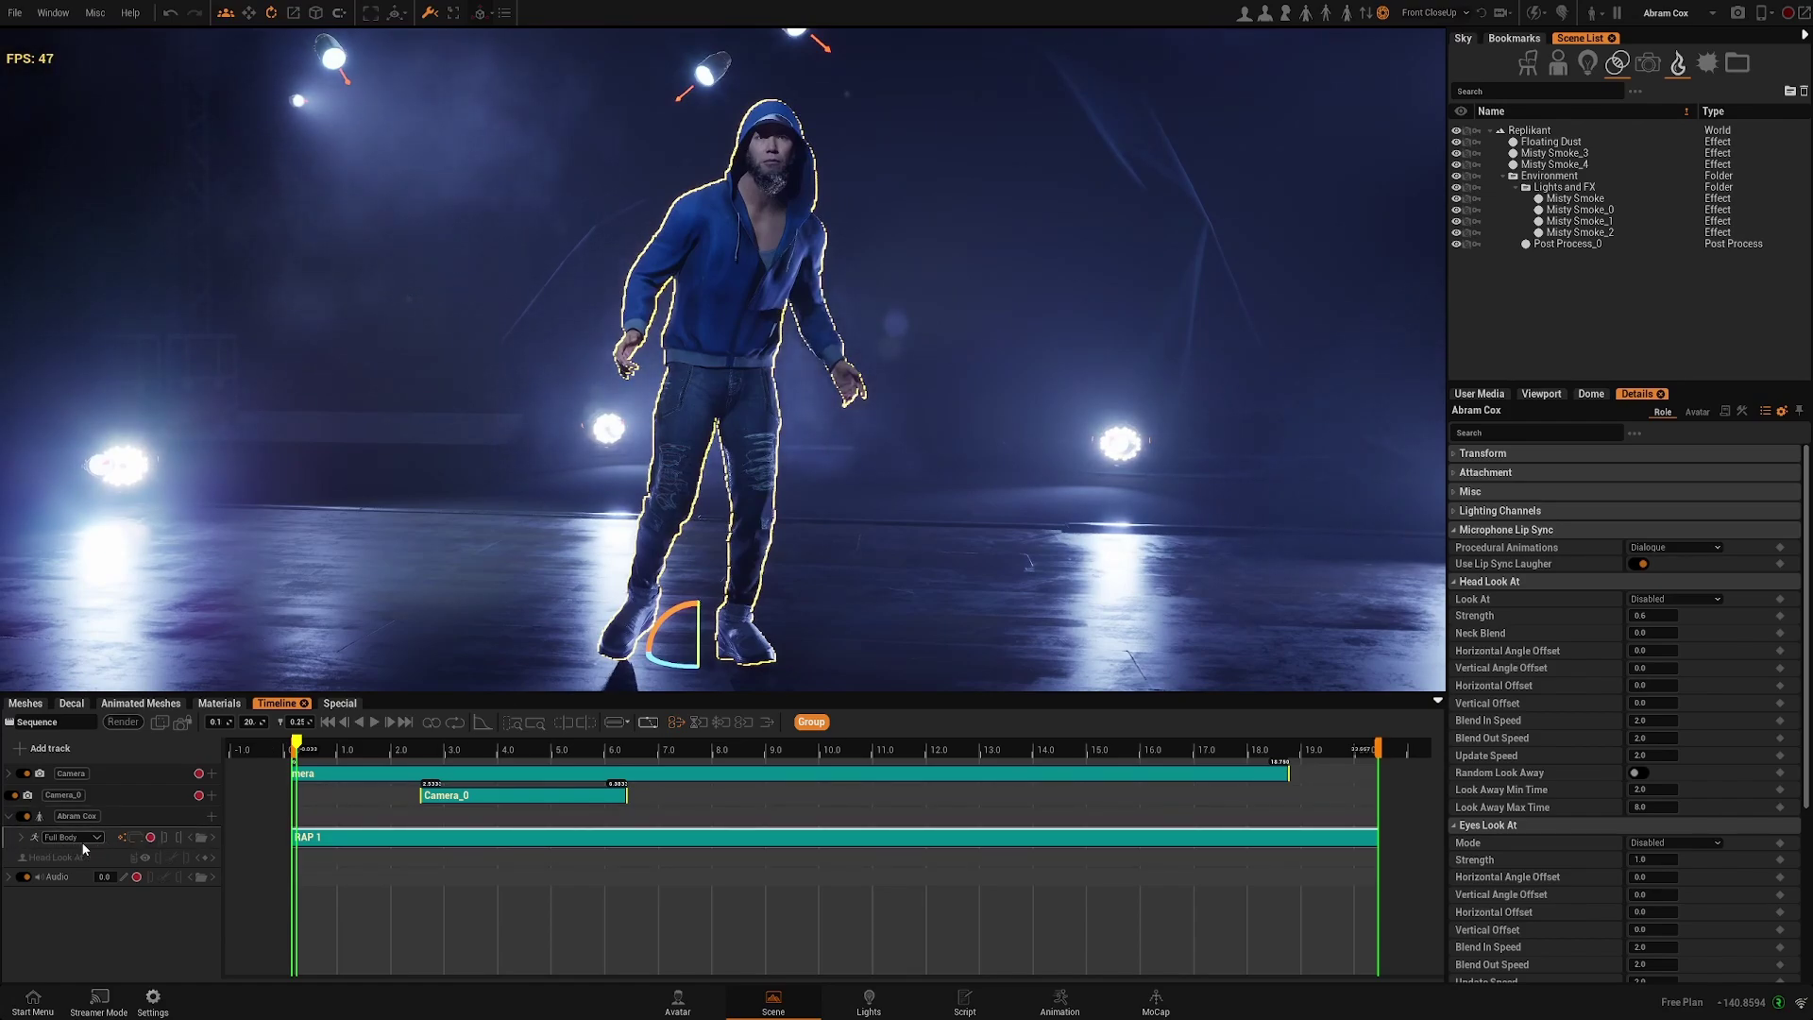
click(374, 723)
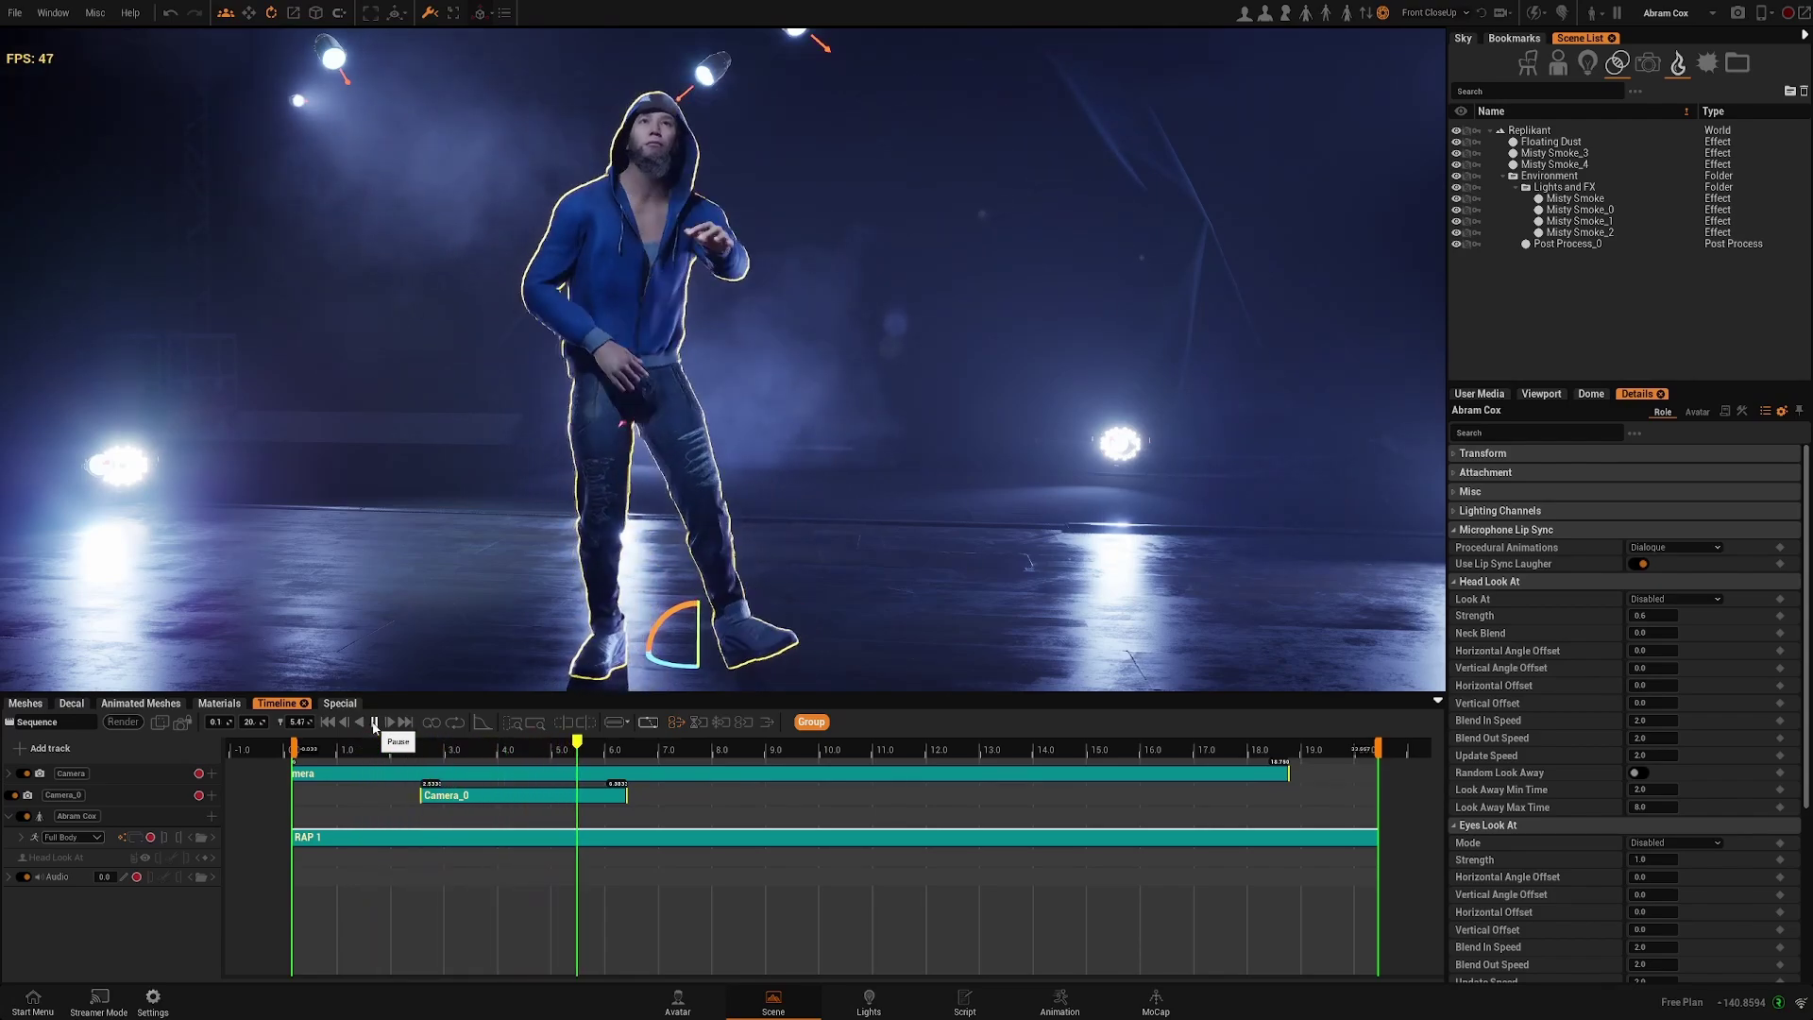
click(374, 723)
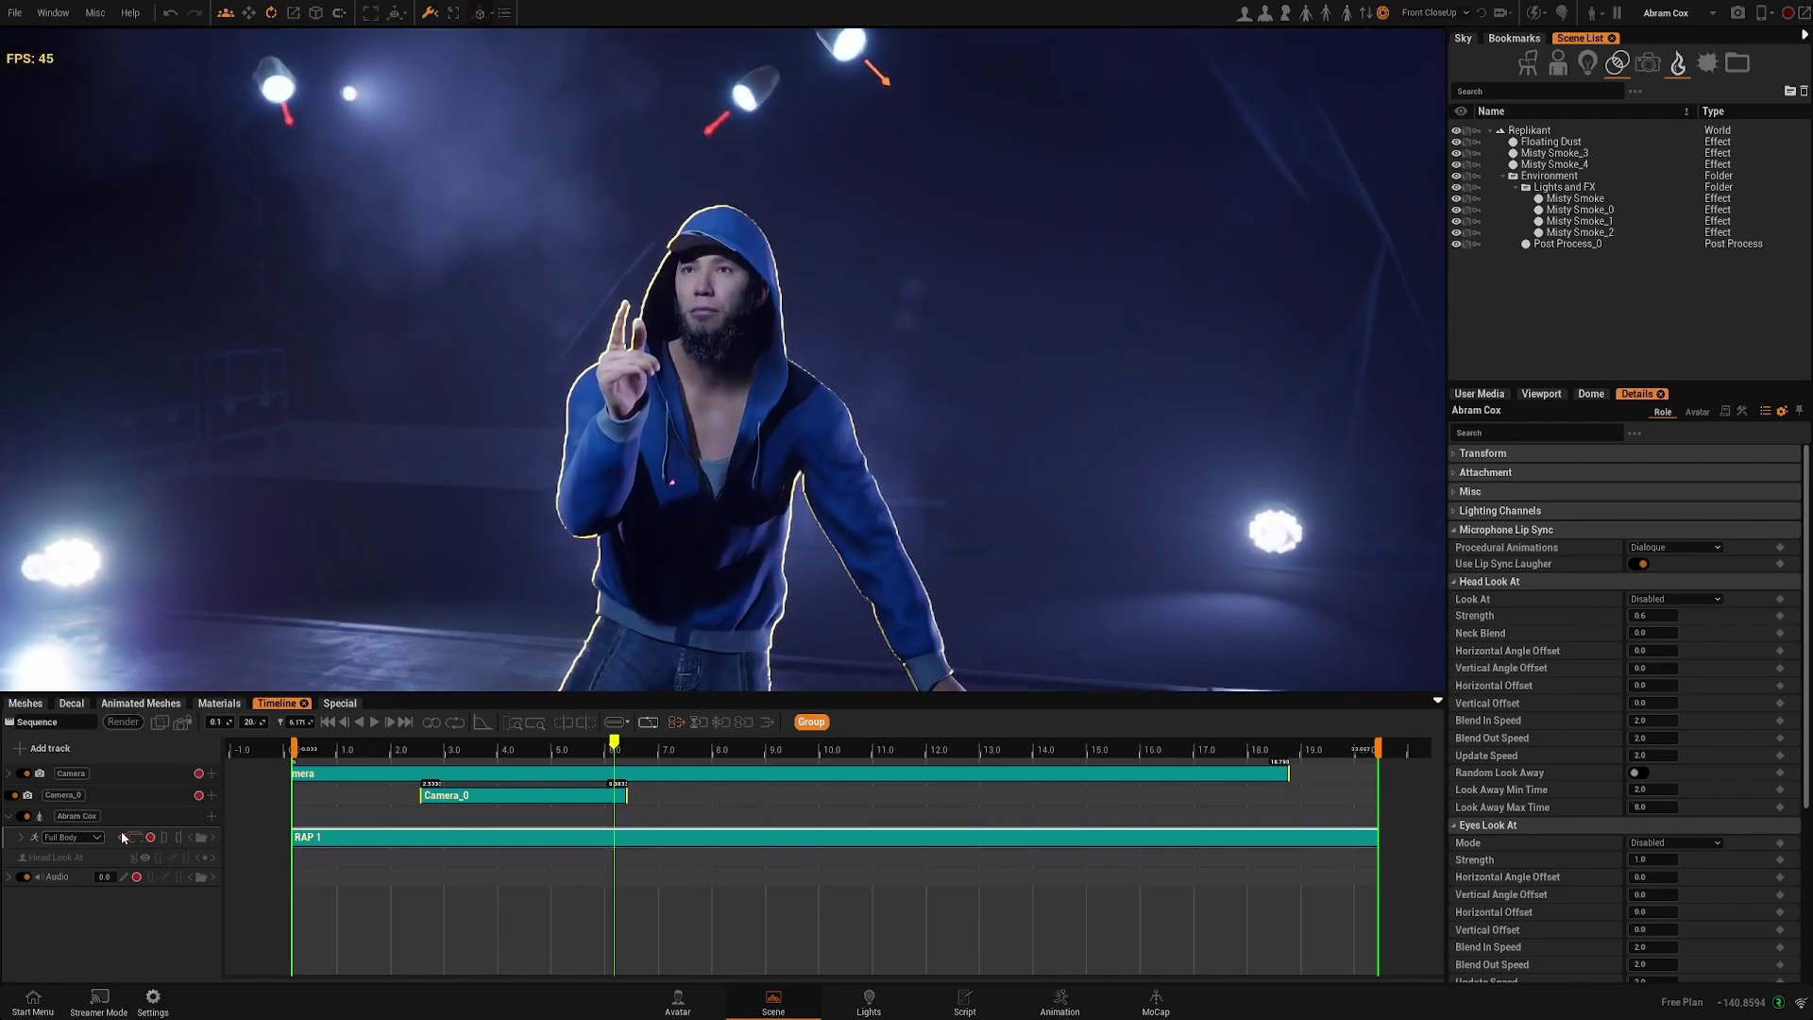
- Add a facial animation track to the avatar and display the body parts it can cover
click(213, 818)
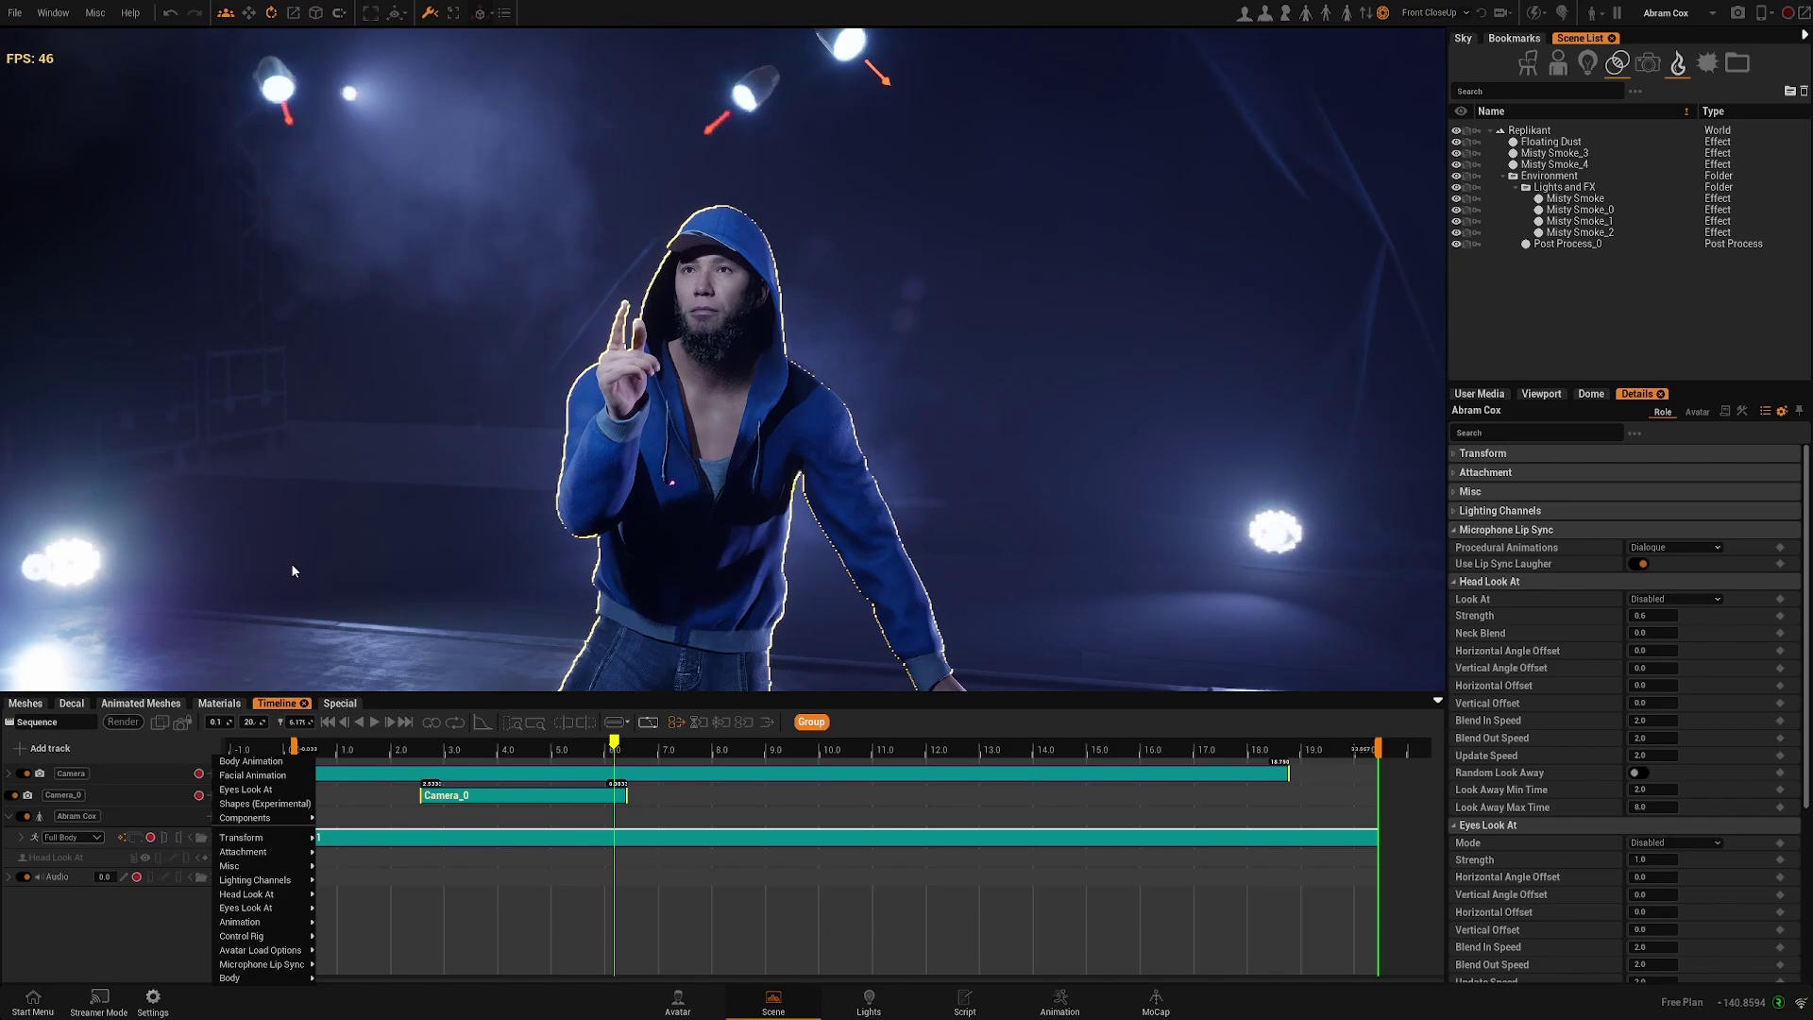
click(253, 778)
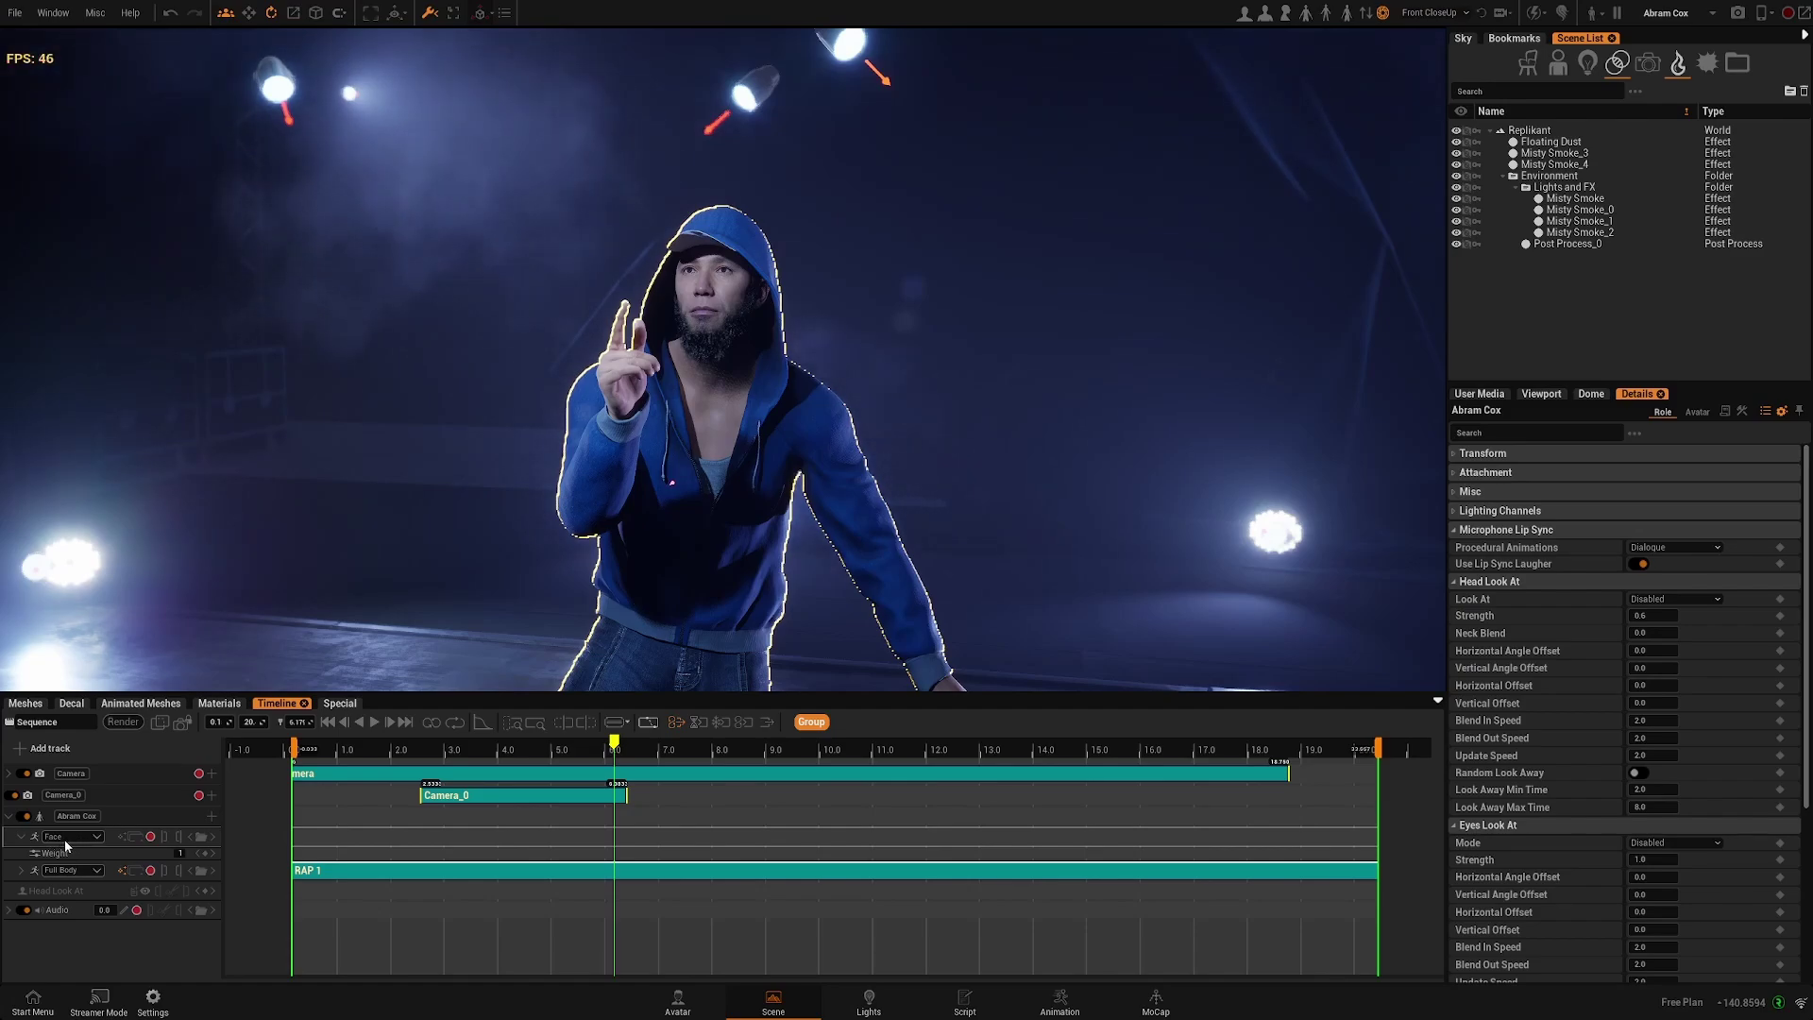
click(98, 837)
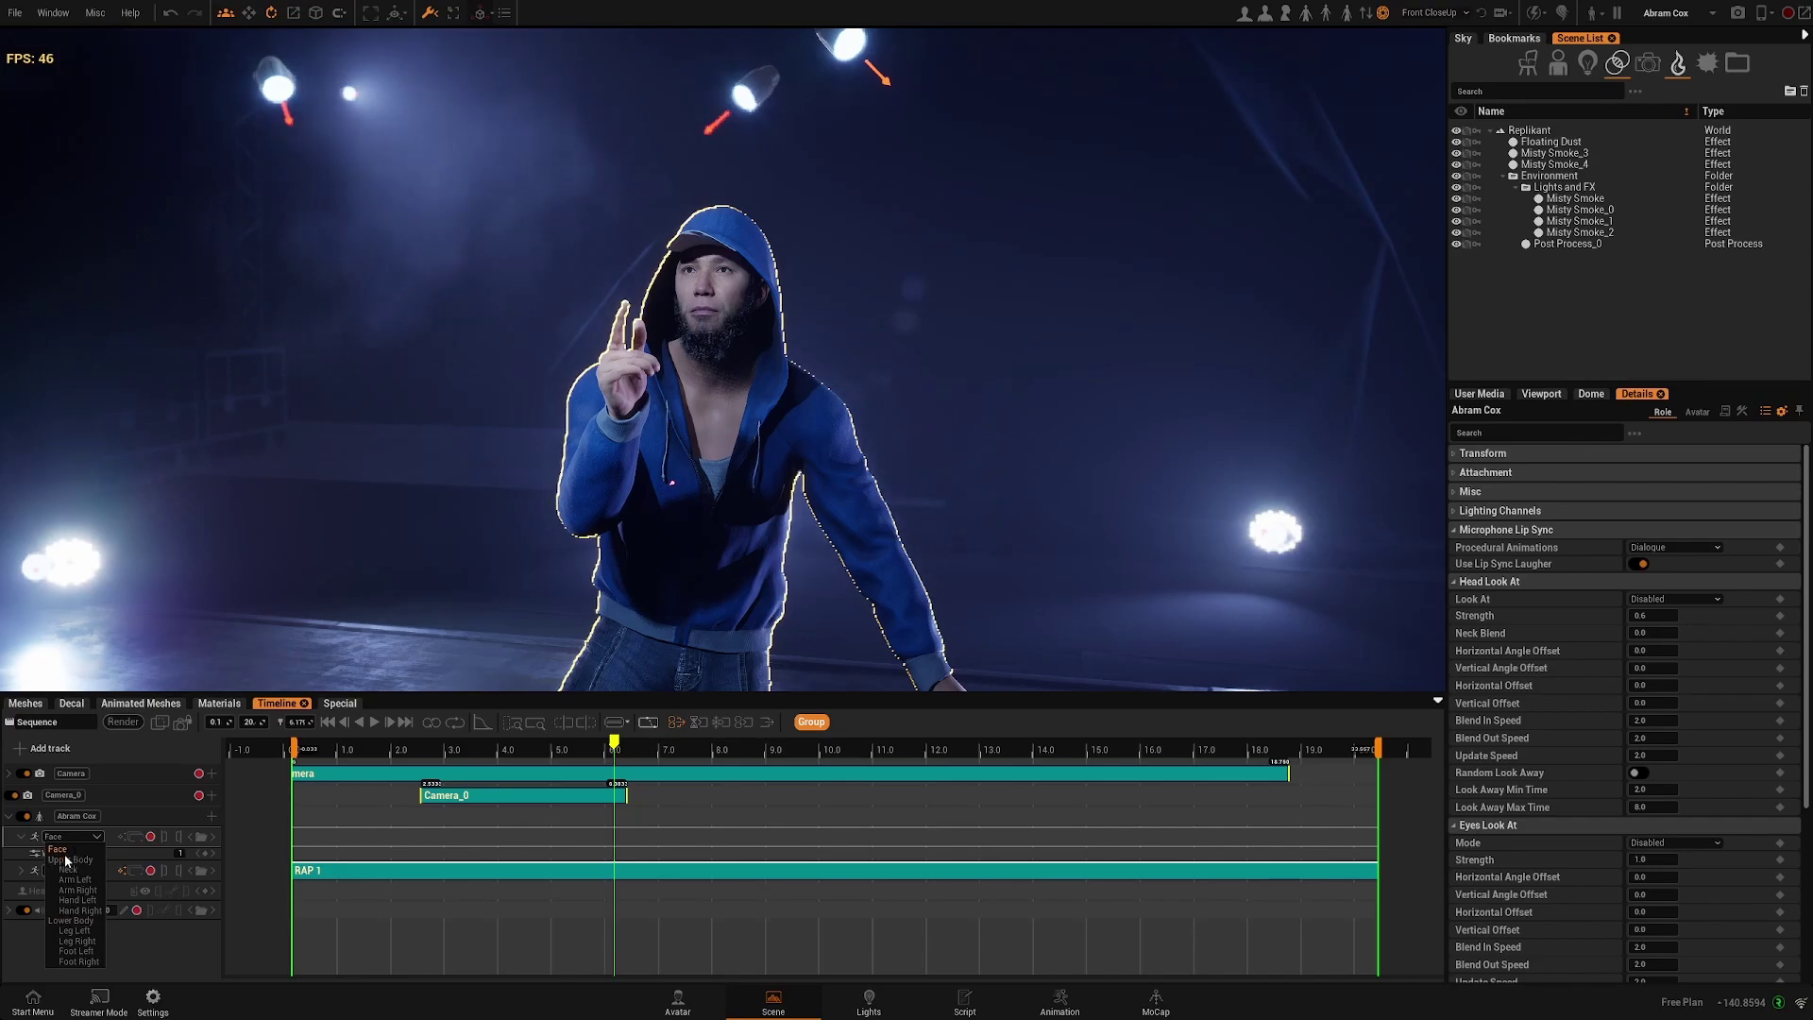
- Add the Rapsong_01 animation to the Face track and align its start with the RAP 1 clip
drag(406, 754, 367, 752)
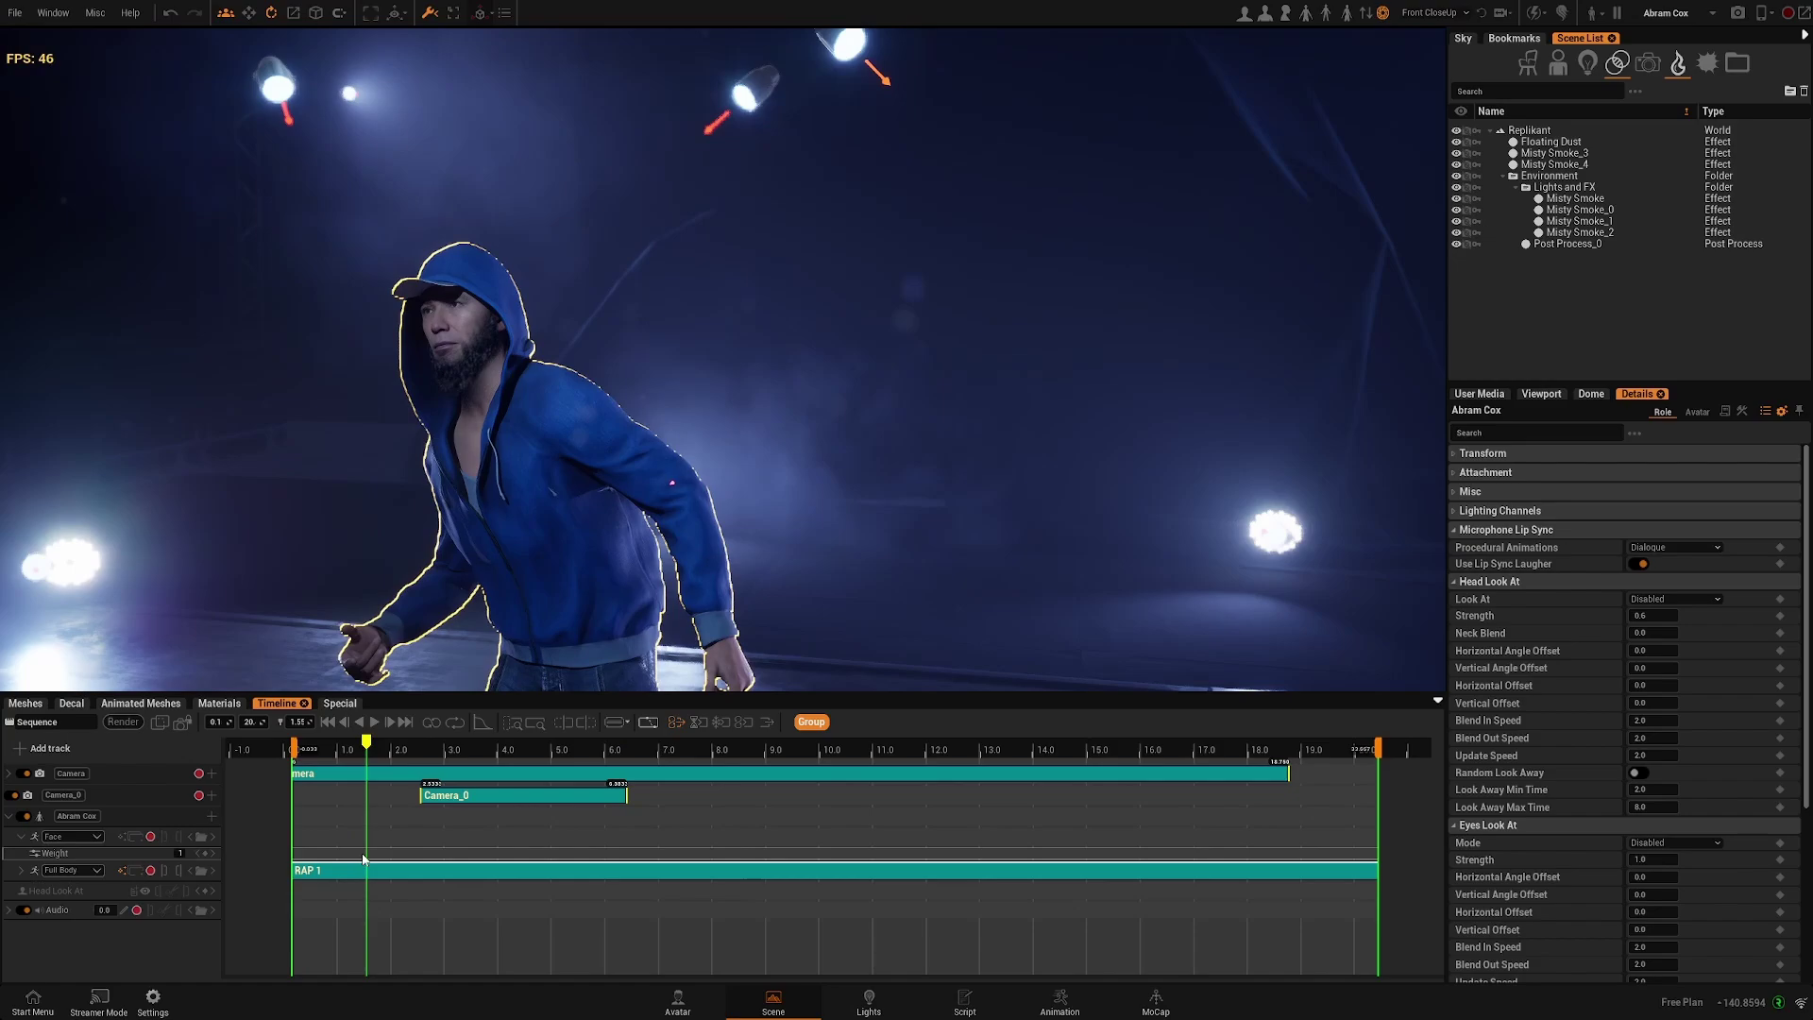
click(202, 840)
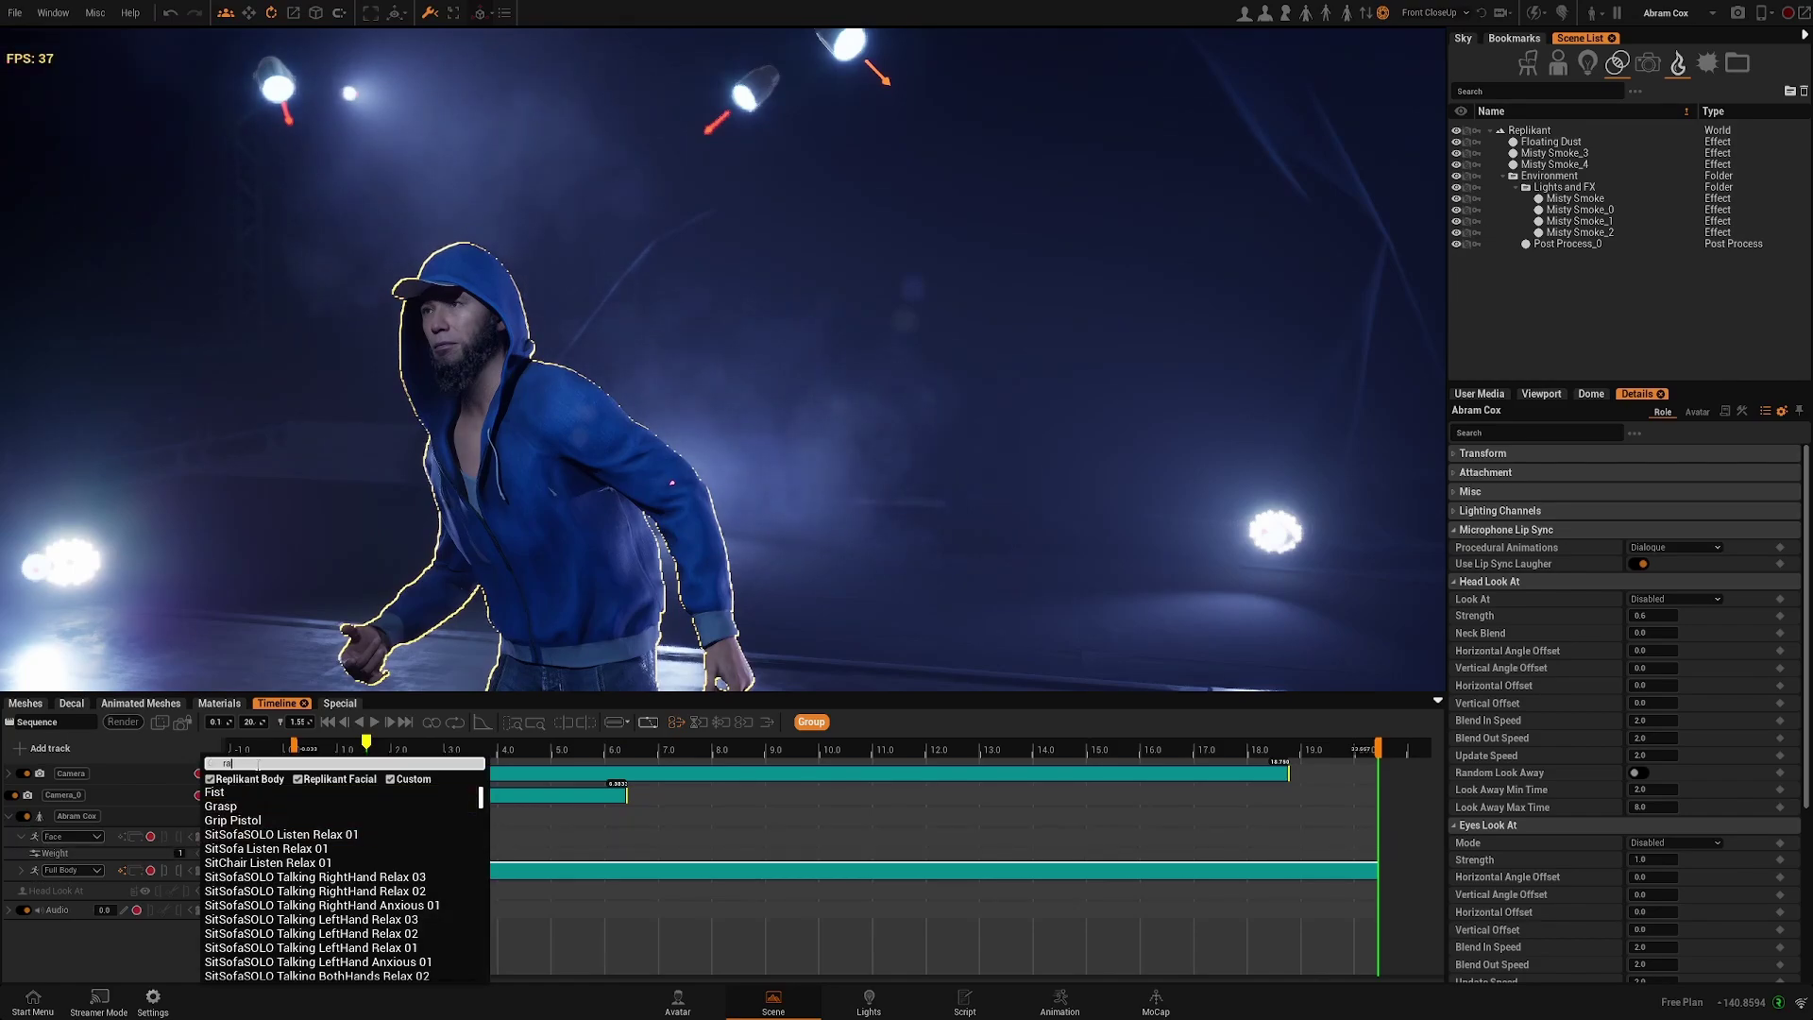
text(rapsong)
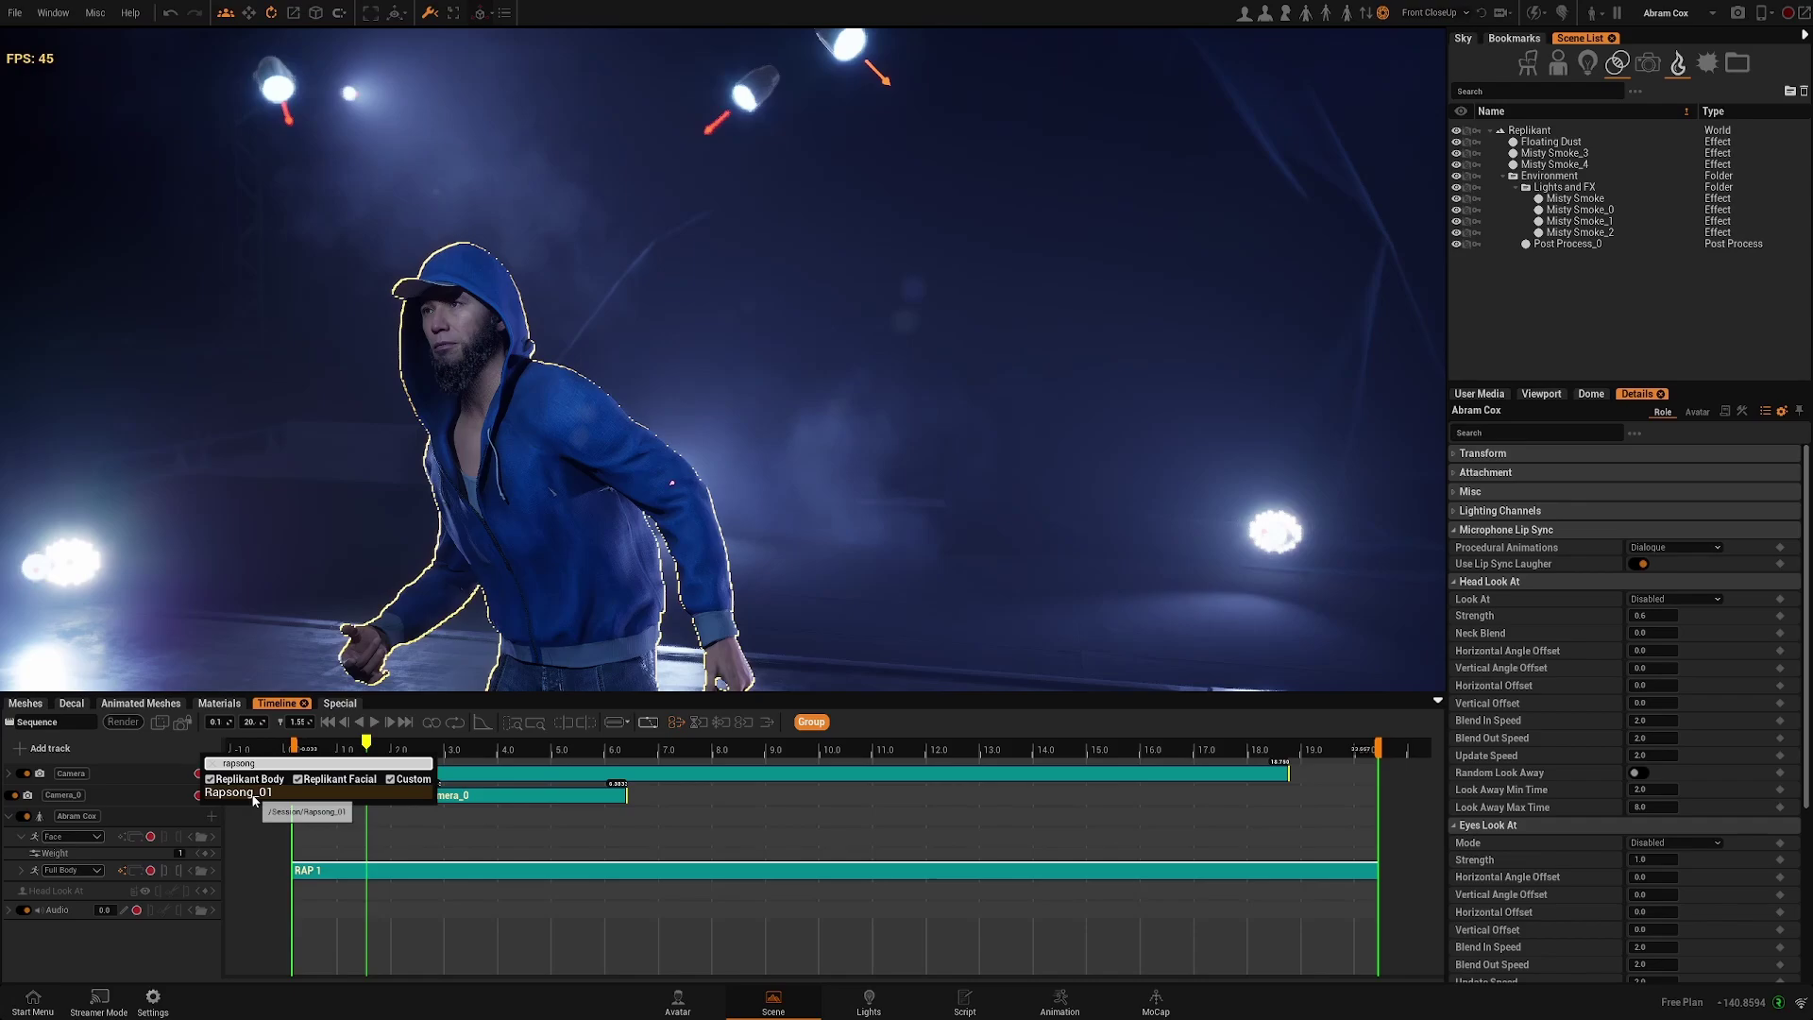
click(253, 796)
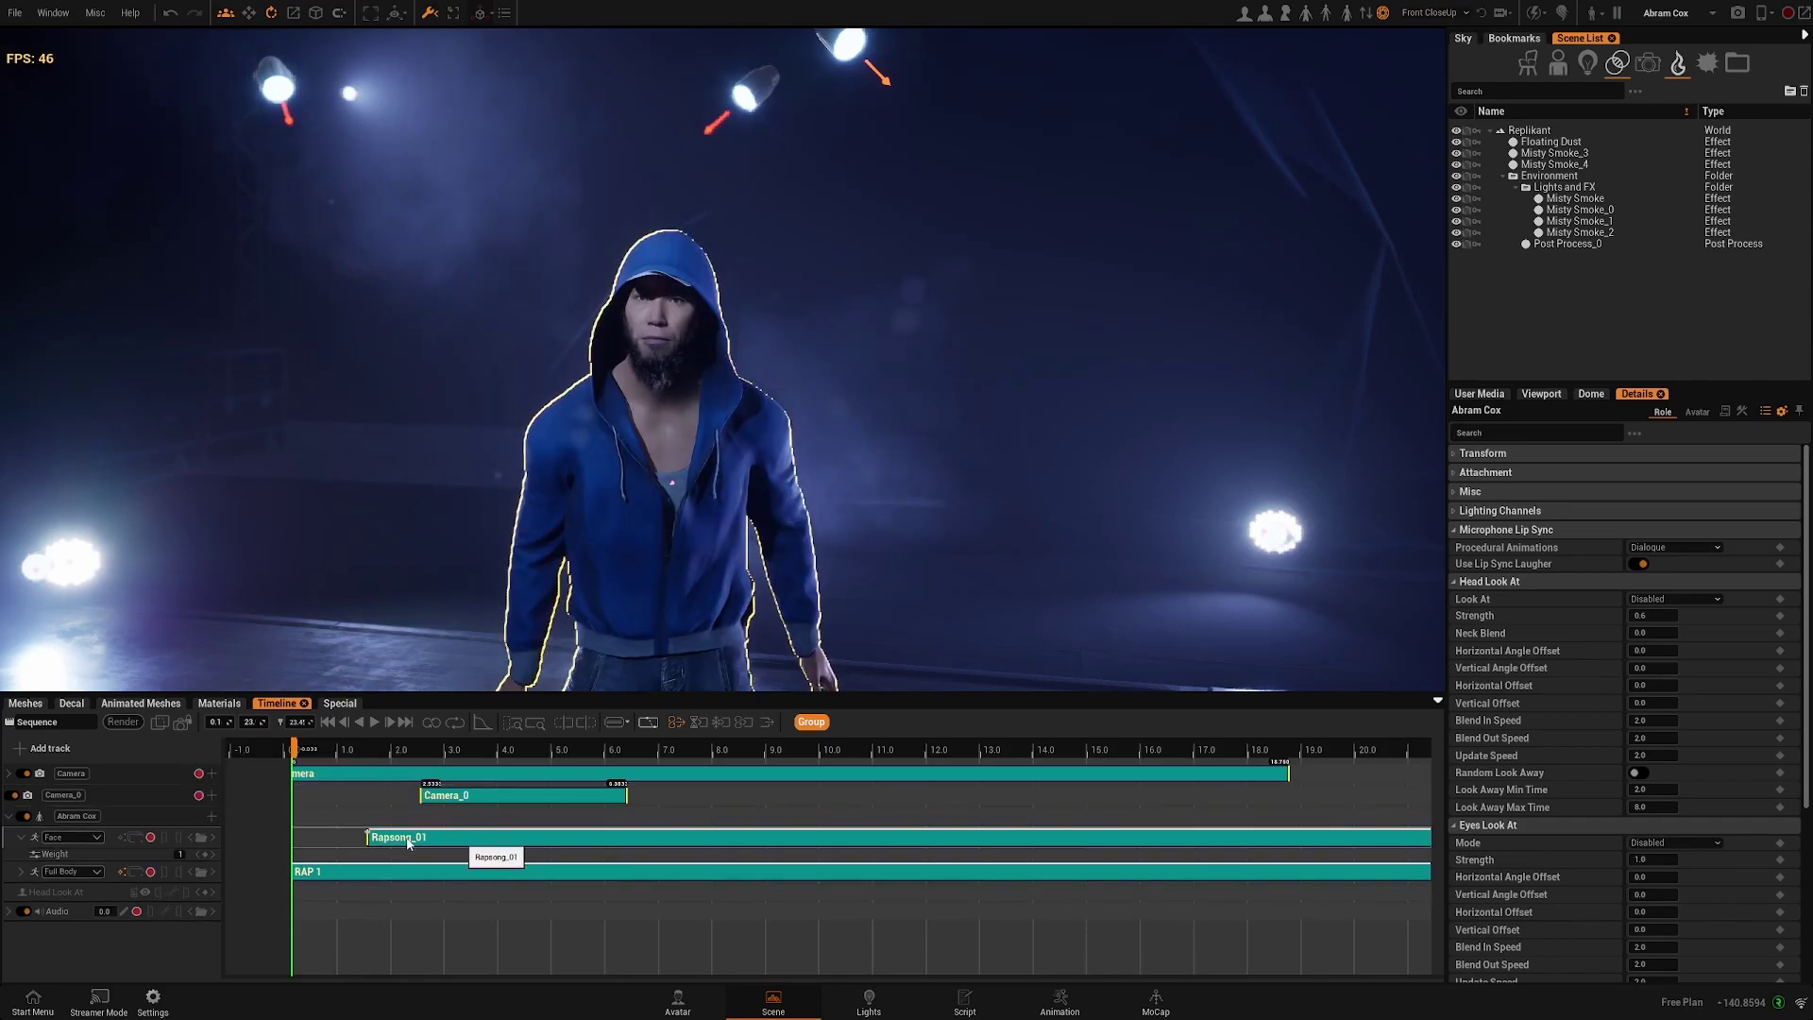
drag(463, 837, 376, 837)
- Play the sequence from near its start to check the facial animation together with the body motion
click(326, 748)
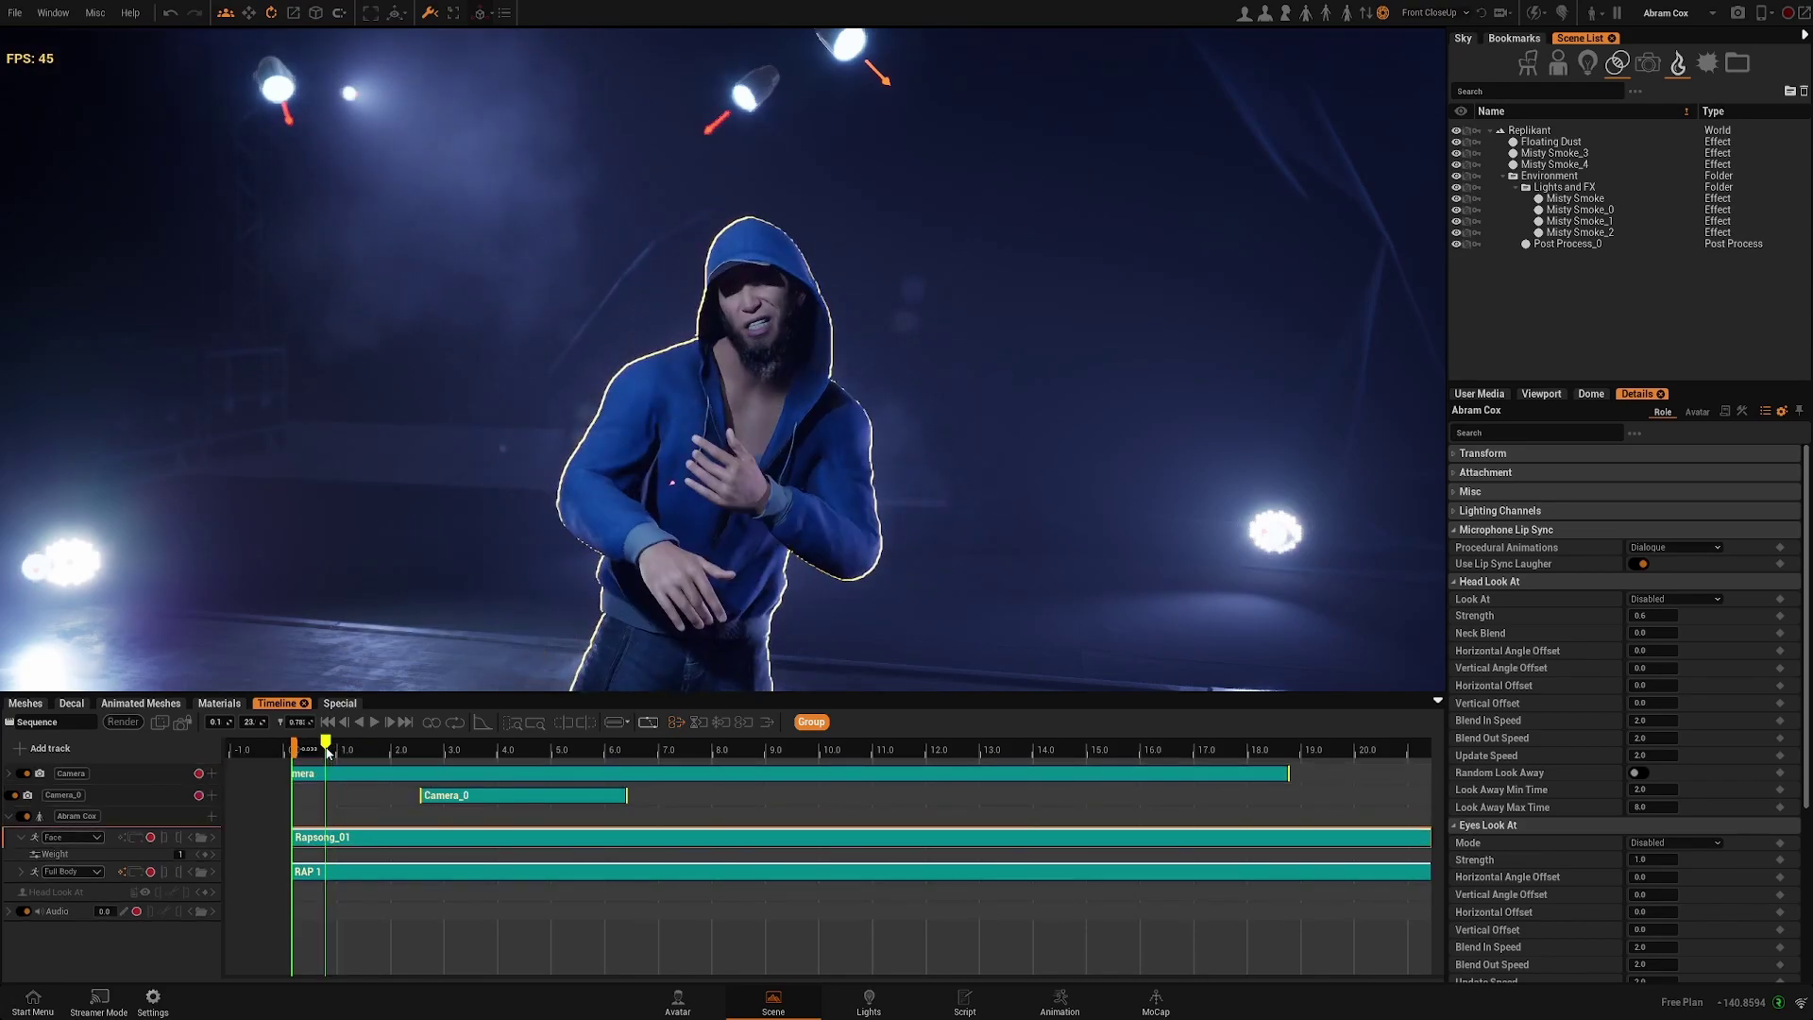
click(374, 724)
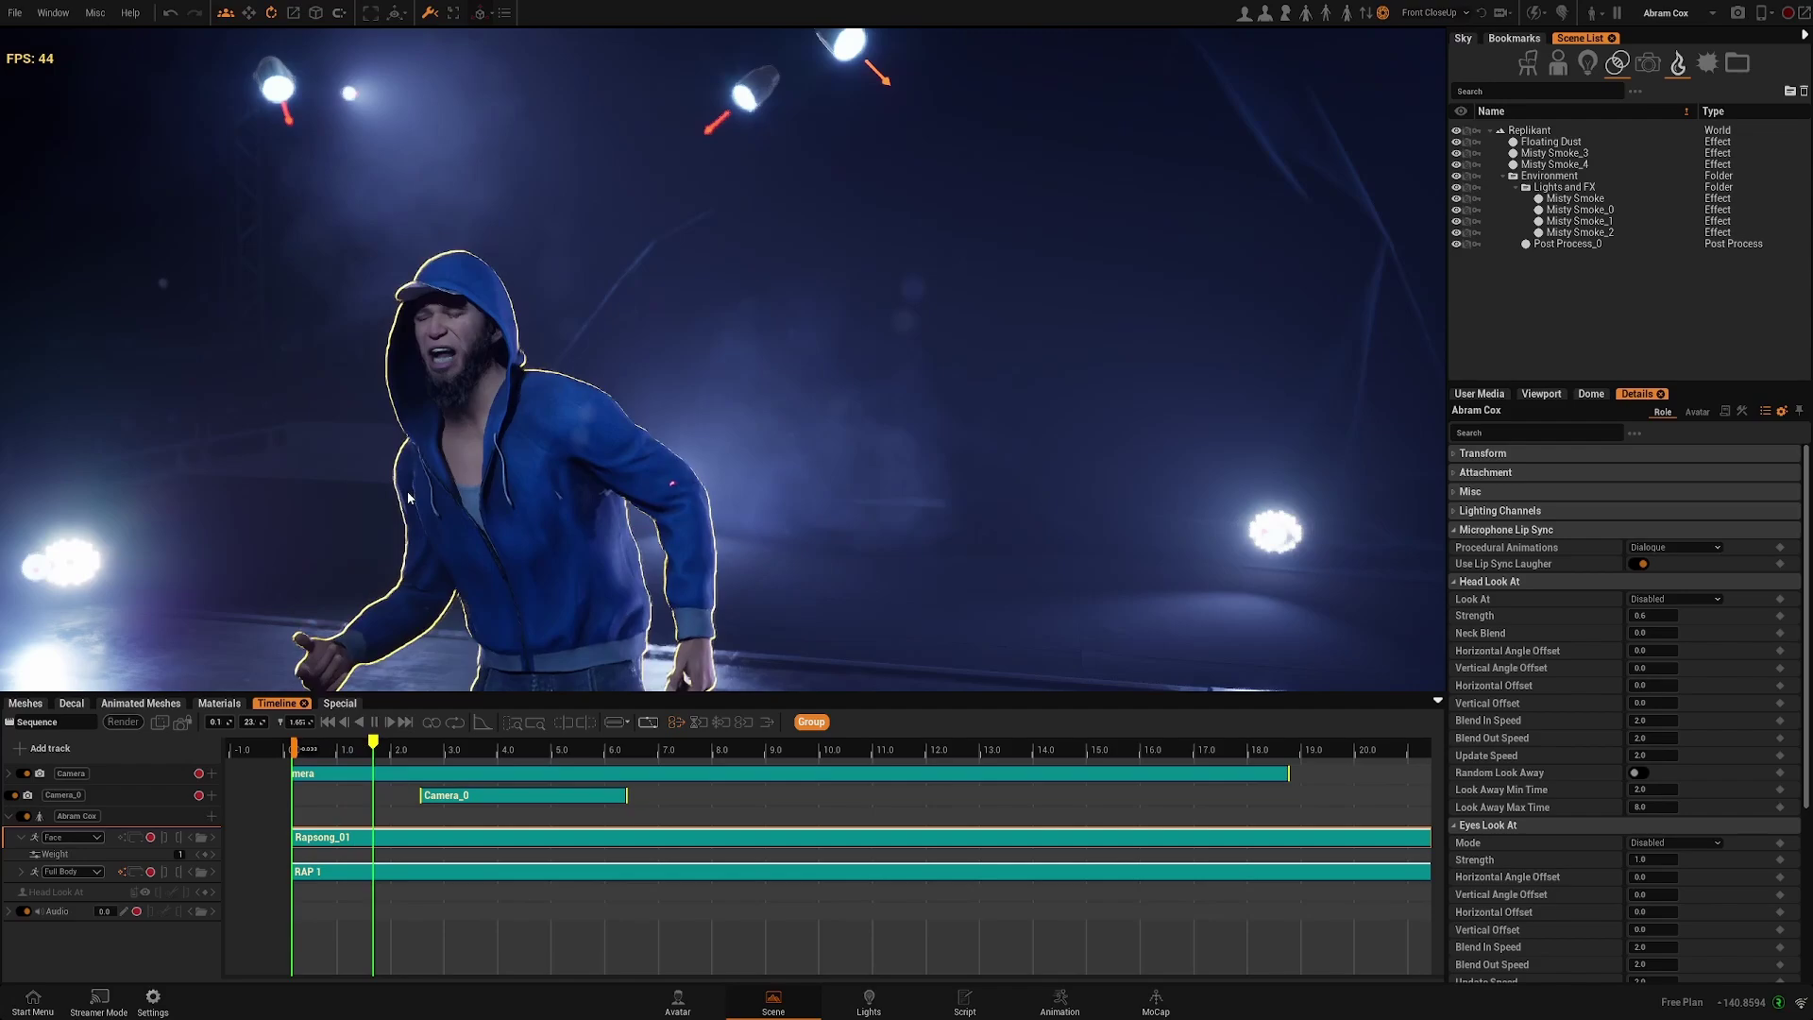
click(375, 724)
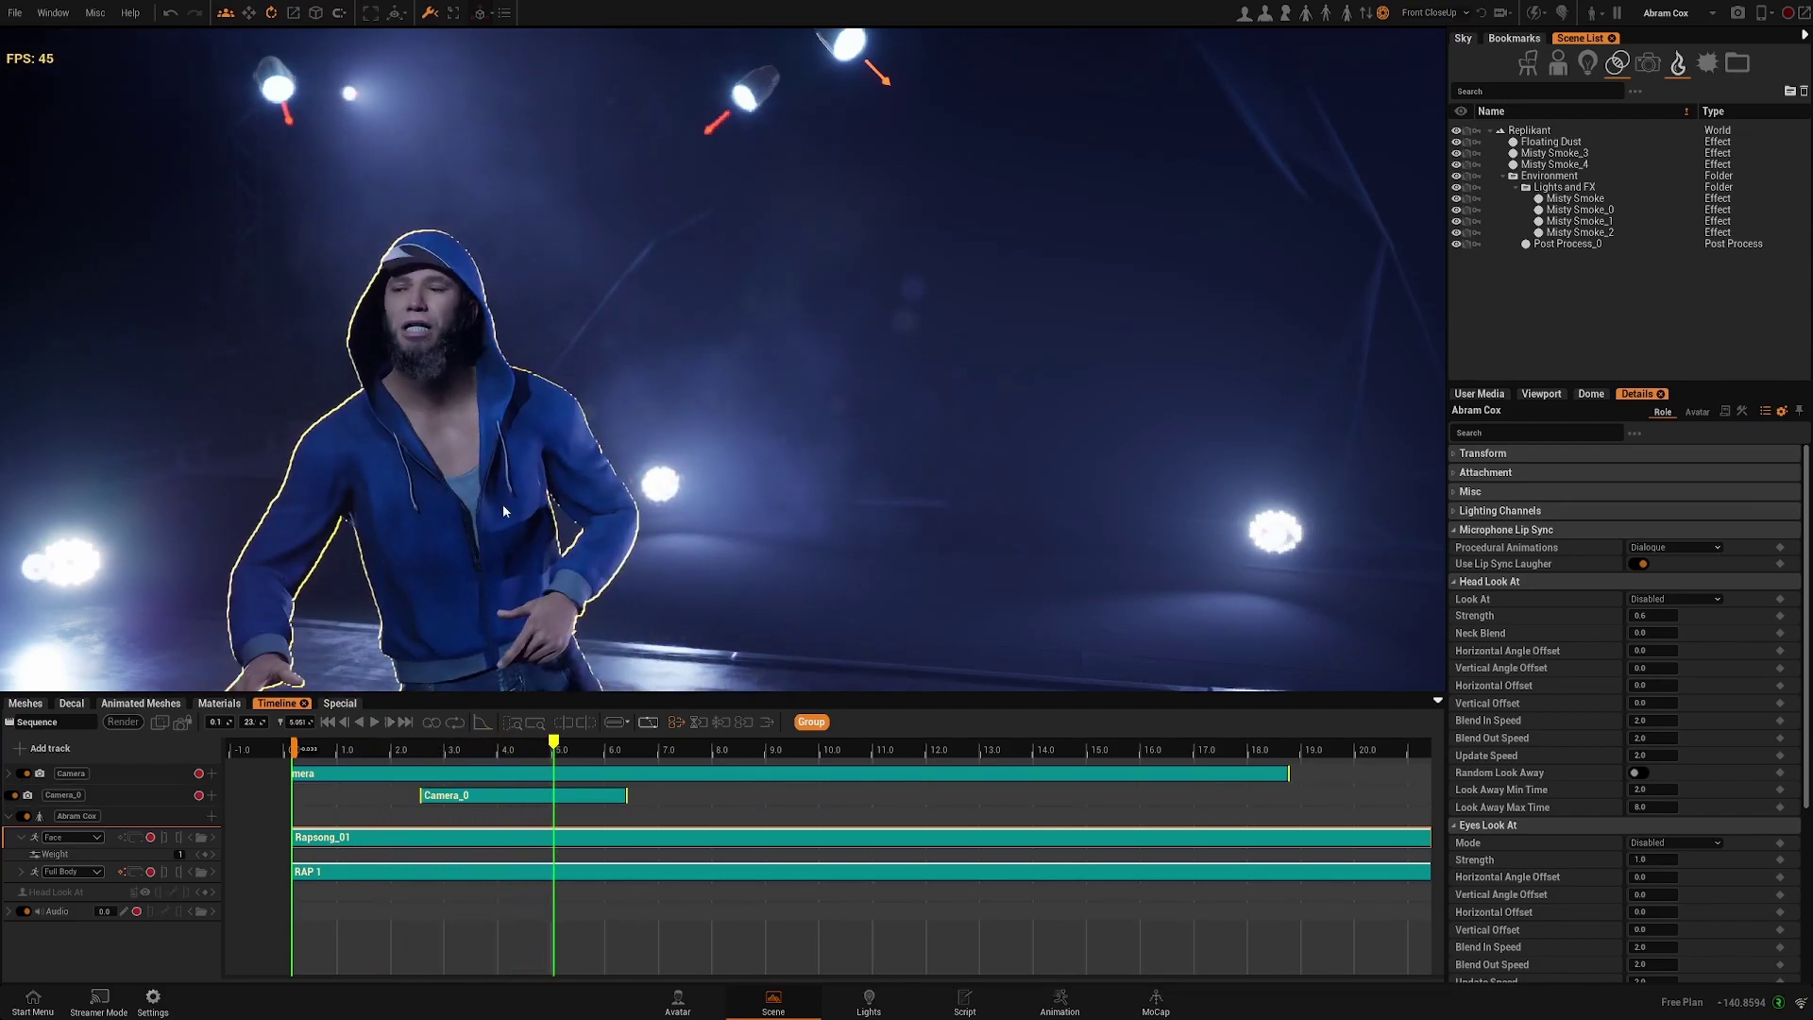
click(428, 749)
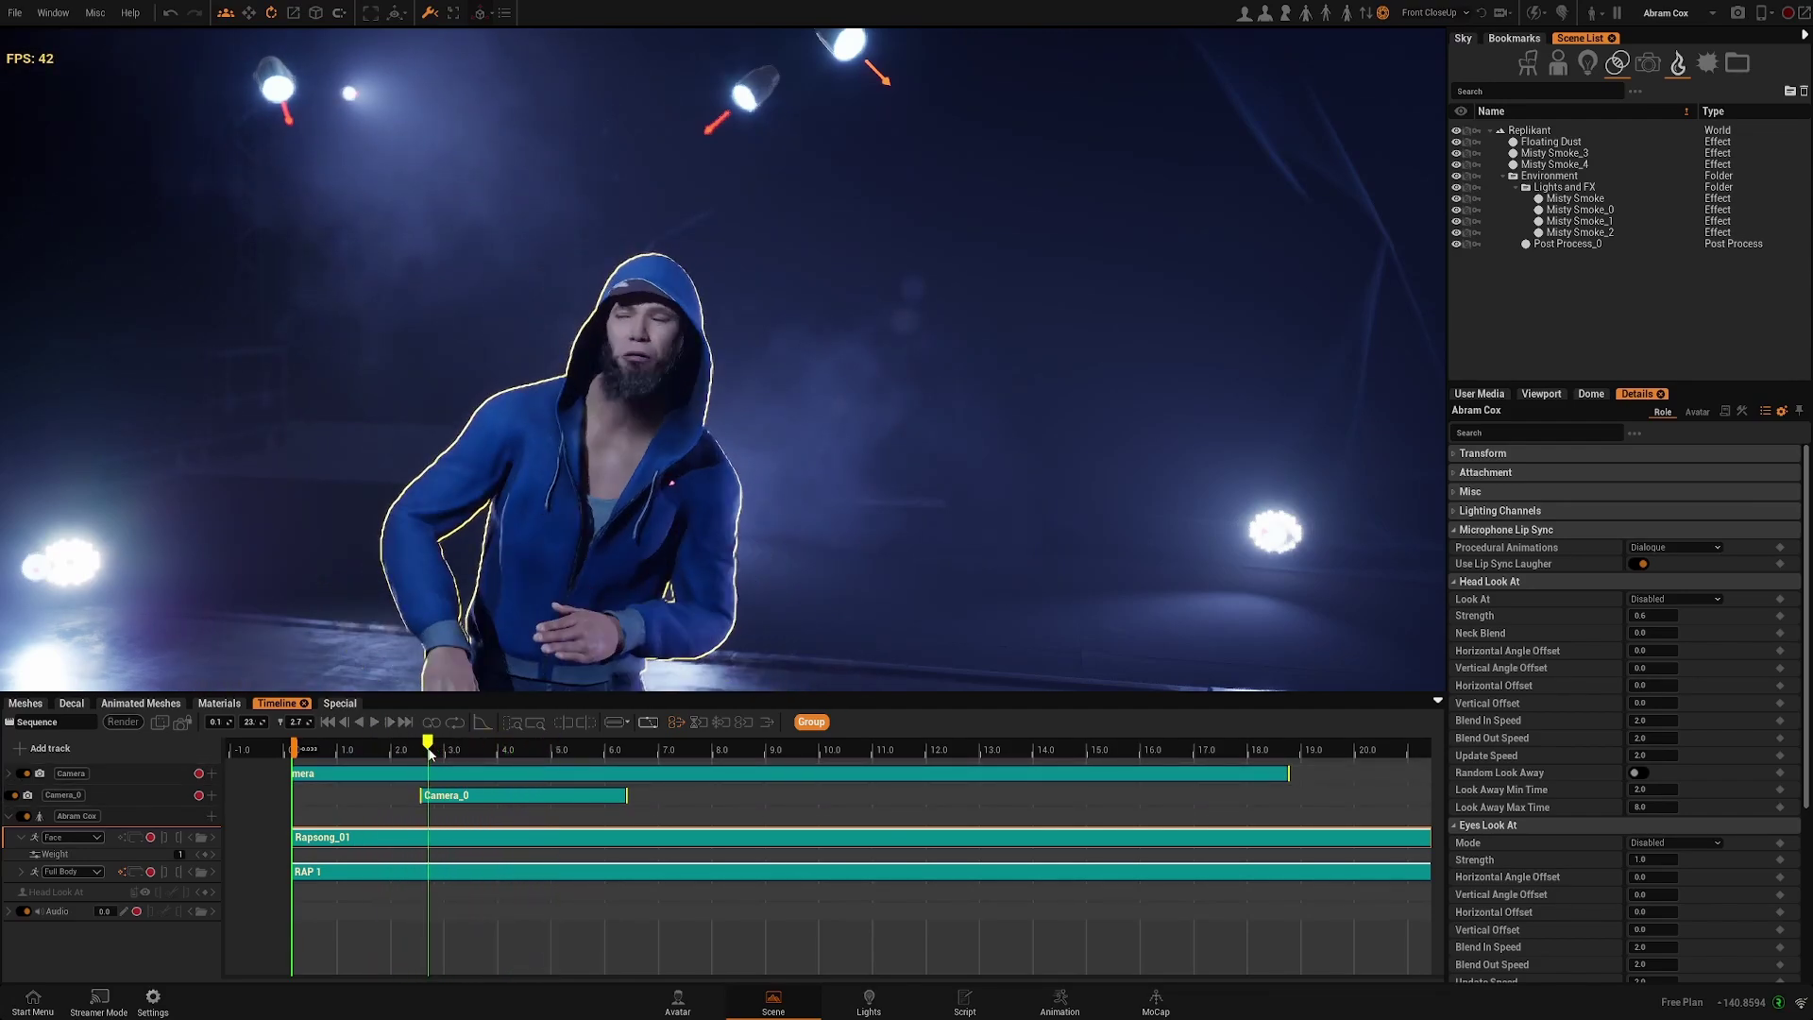
- Include the Neck in the Rapsong_01 track alongside the Face, and play back the combined motion
click(95, 839)
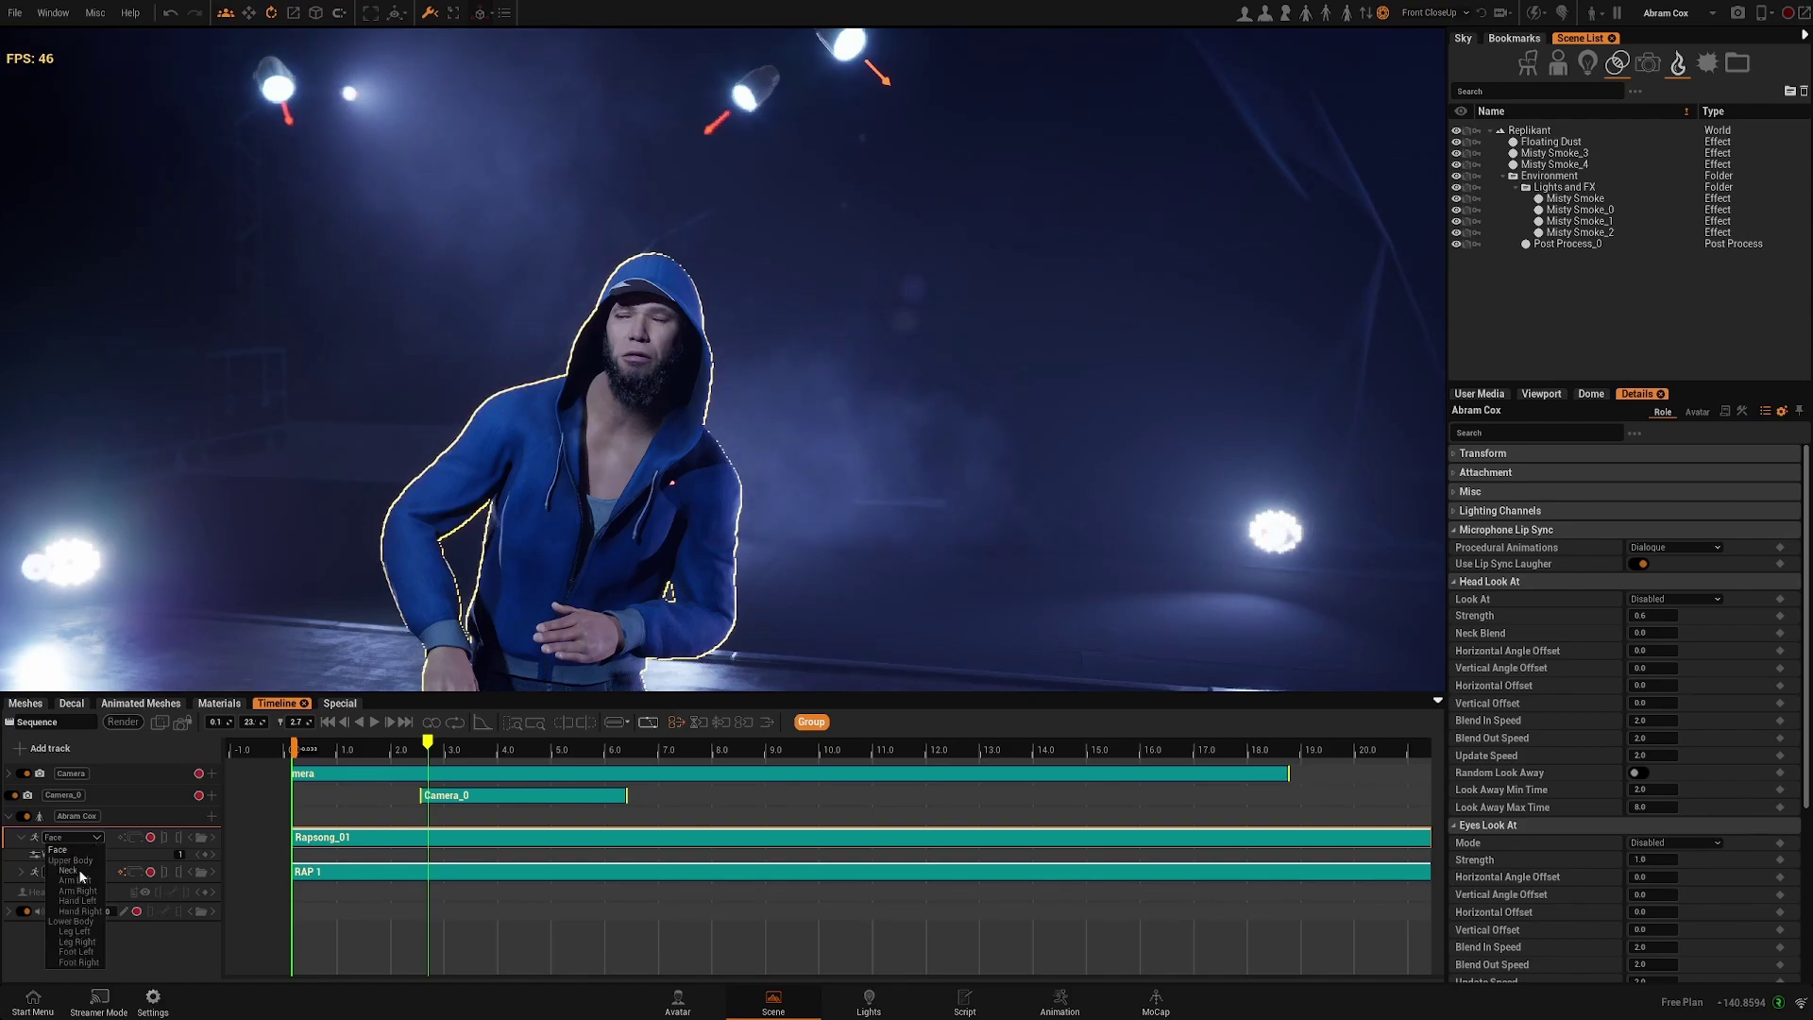
click(69, 869)
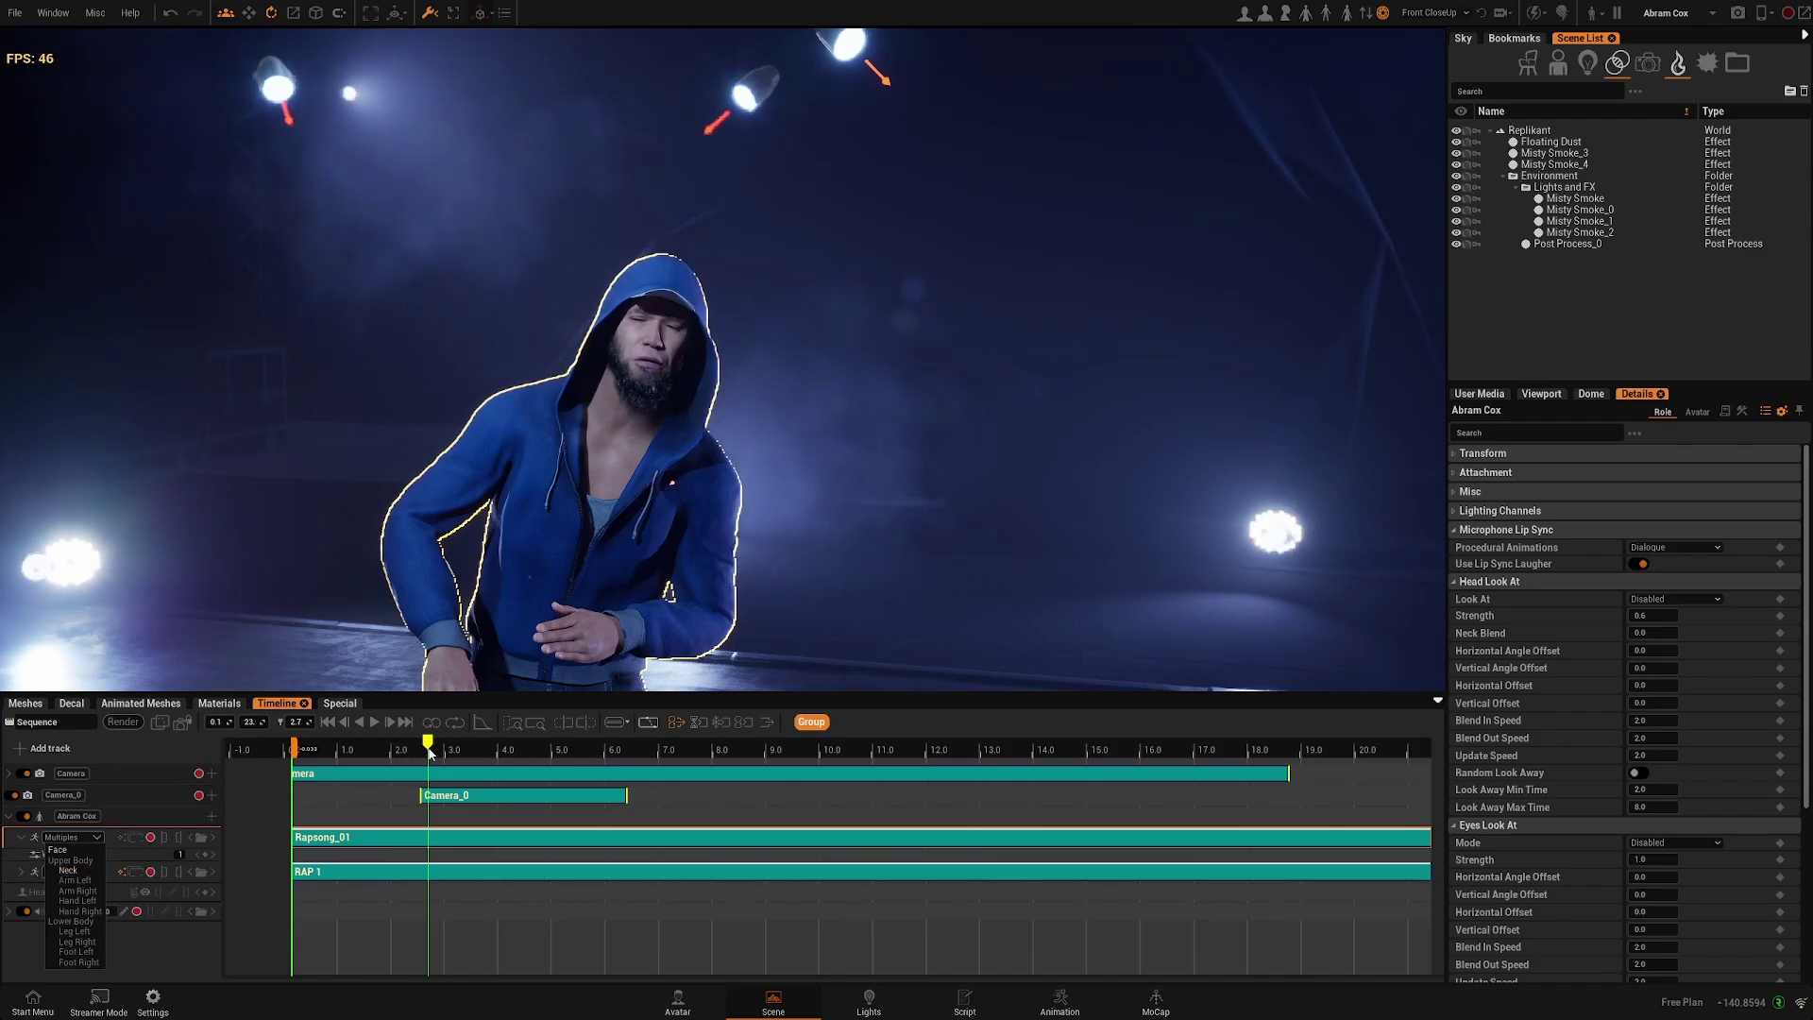
drag(429, 753, 365, 742)
click(375, 724)
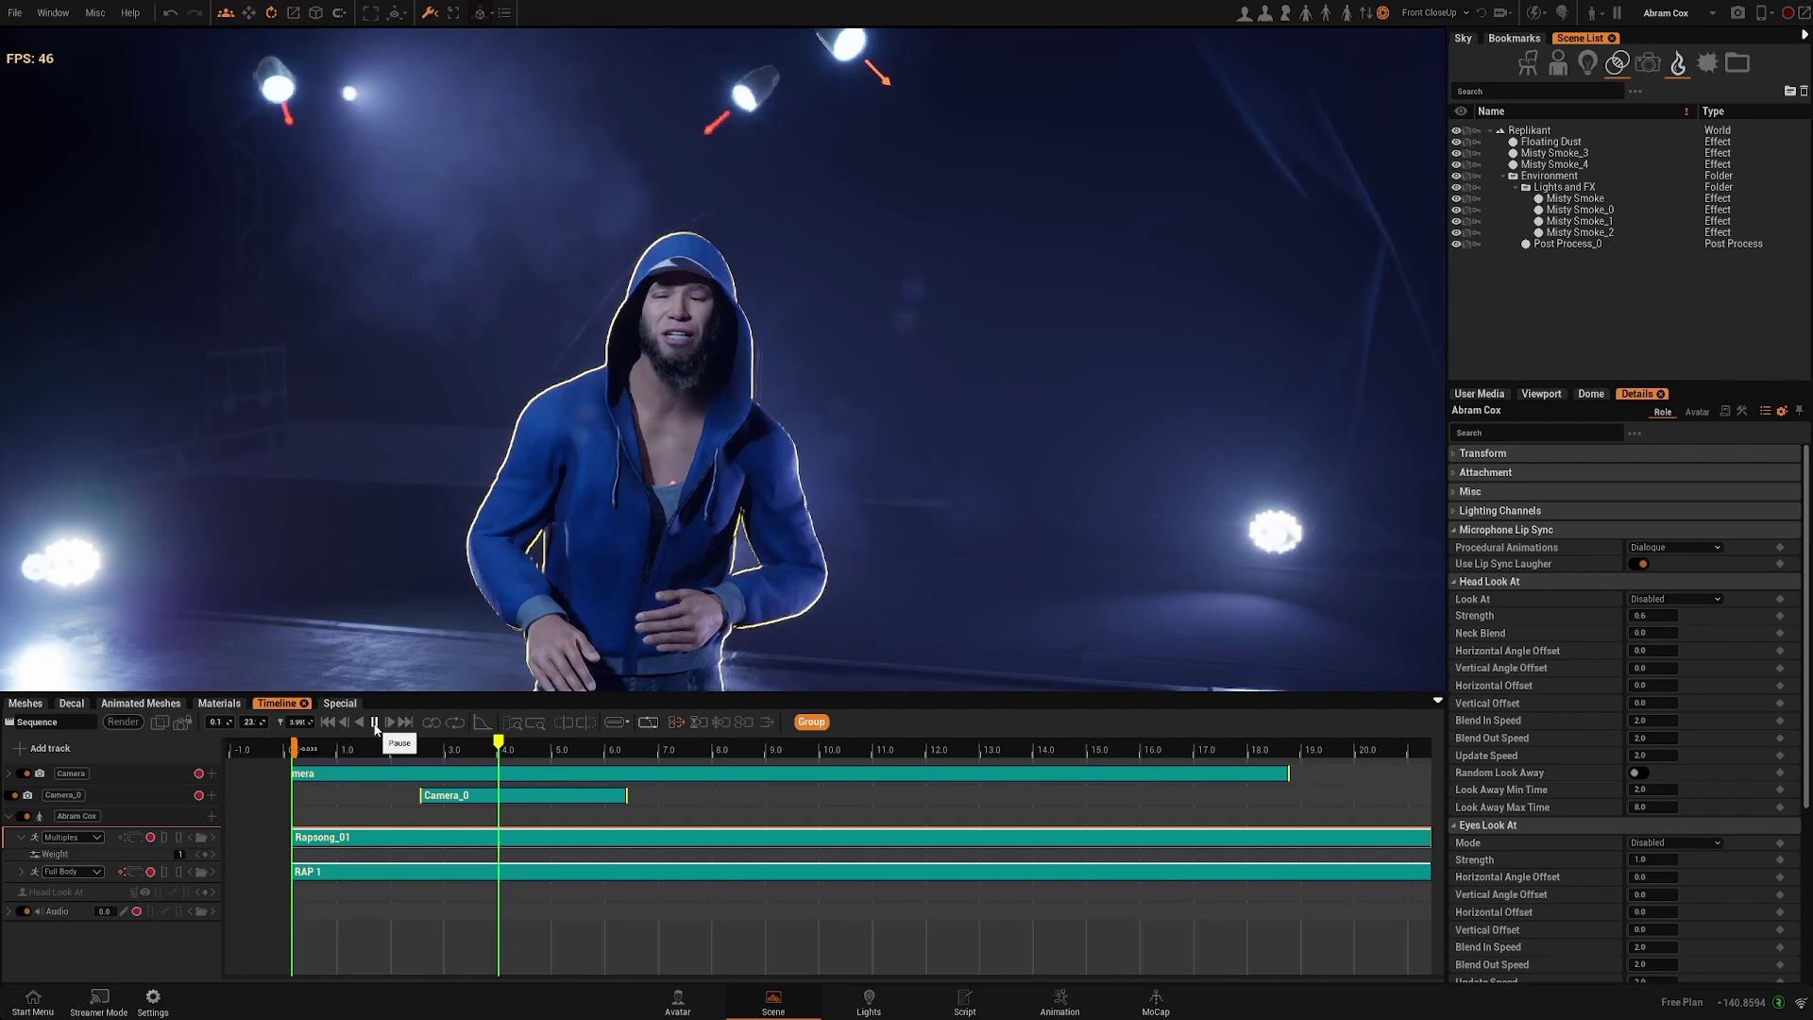
click(375, 723)
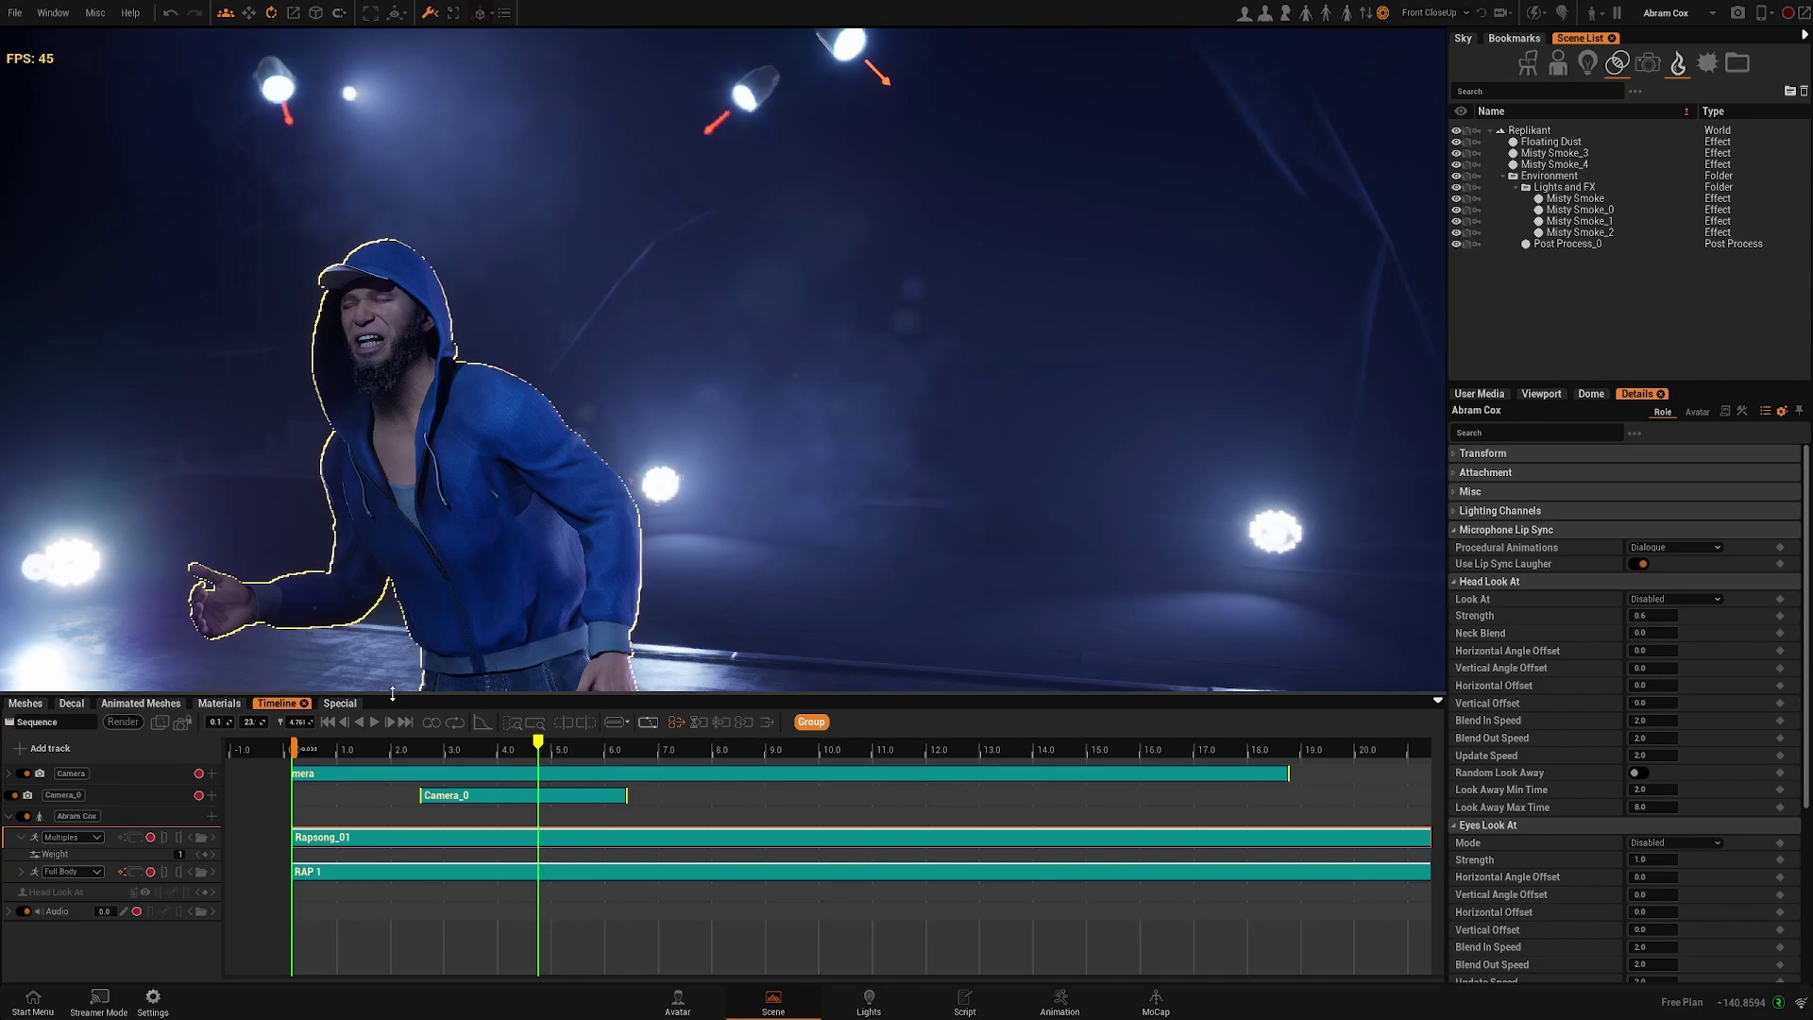
- Restrict the RAP 1 full-body track to the Lower Body and scrub the sequence to check the pose
drag(389, 695, 389, 688)
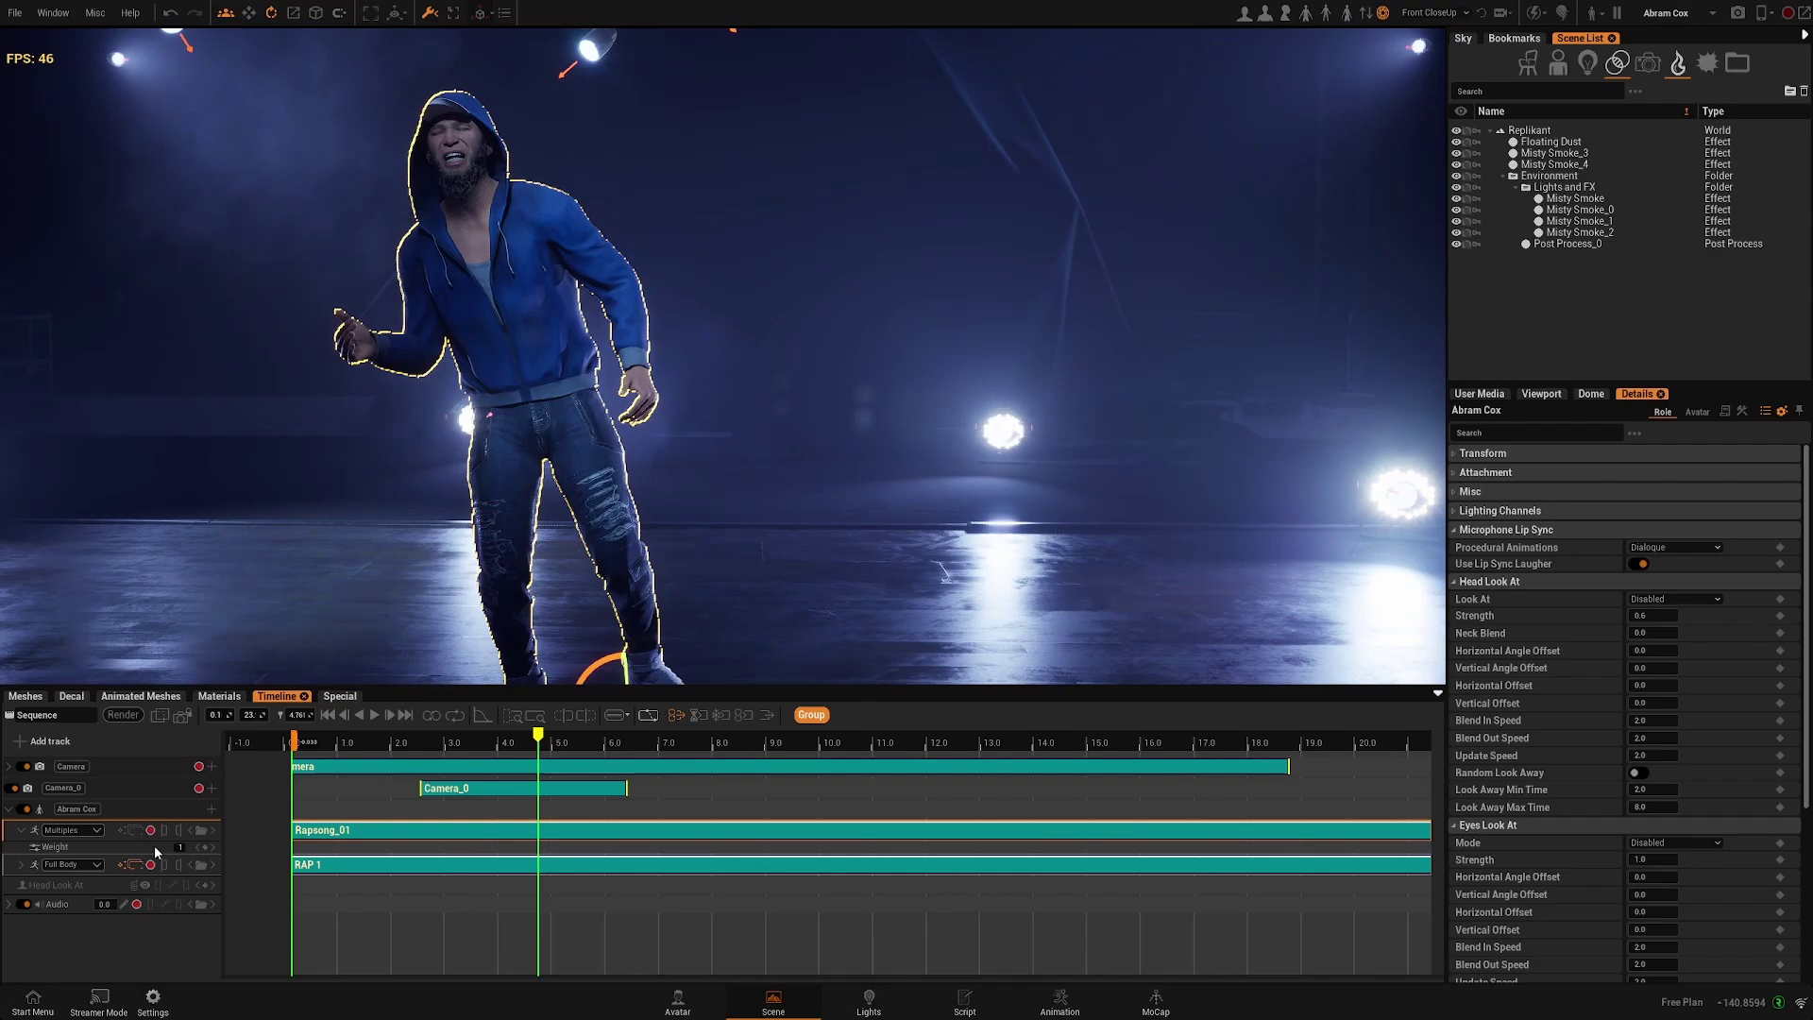
click(97, 865)
click(87, 887)
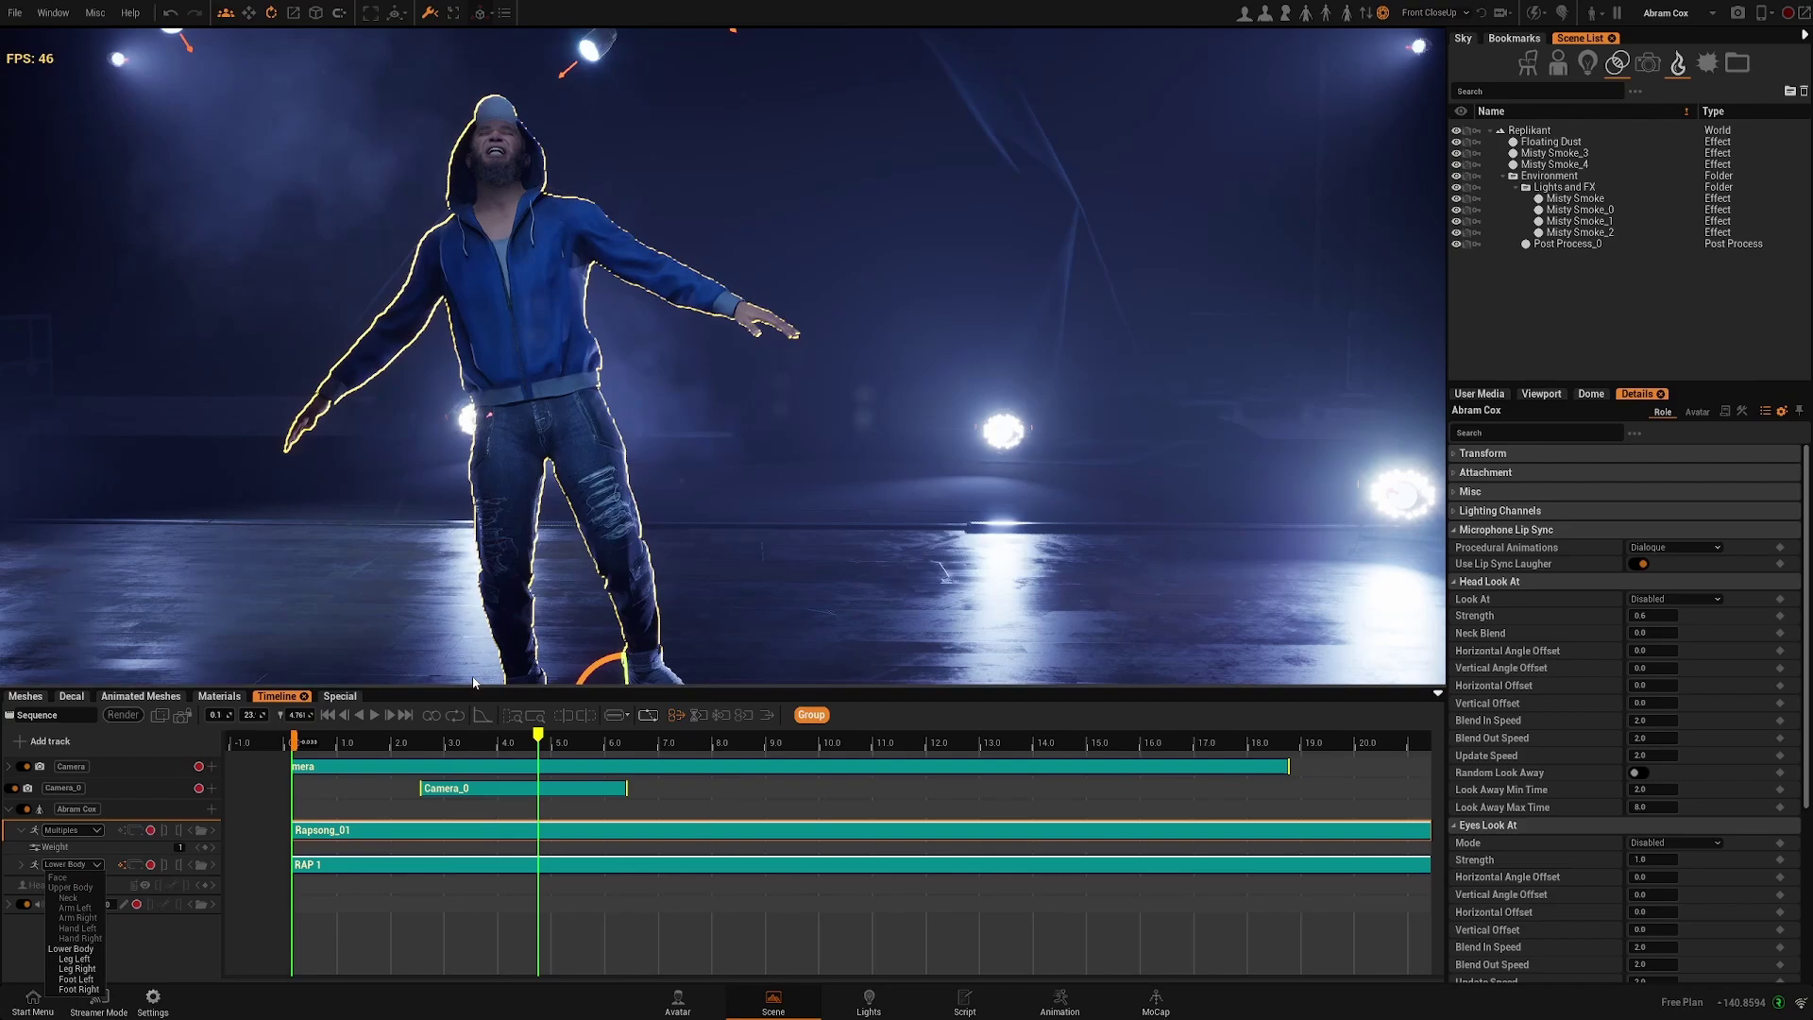
drag(469, 747, 519, 742)
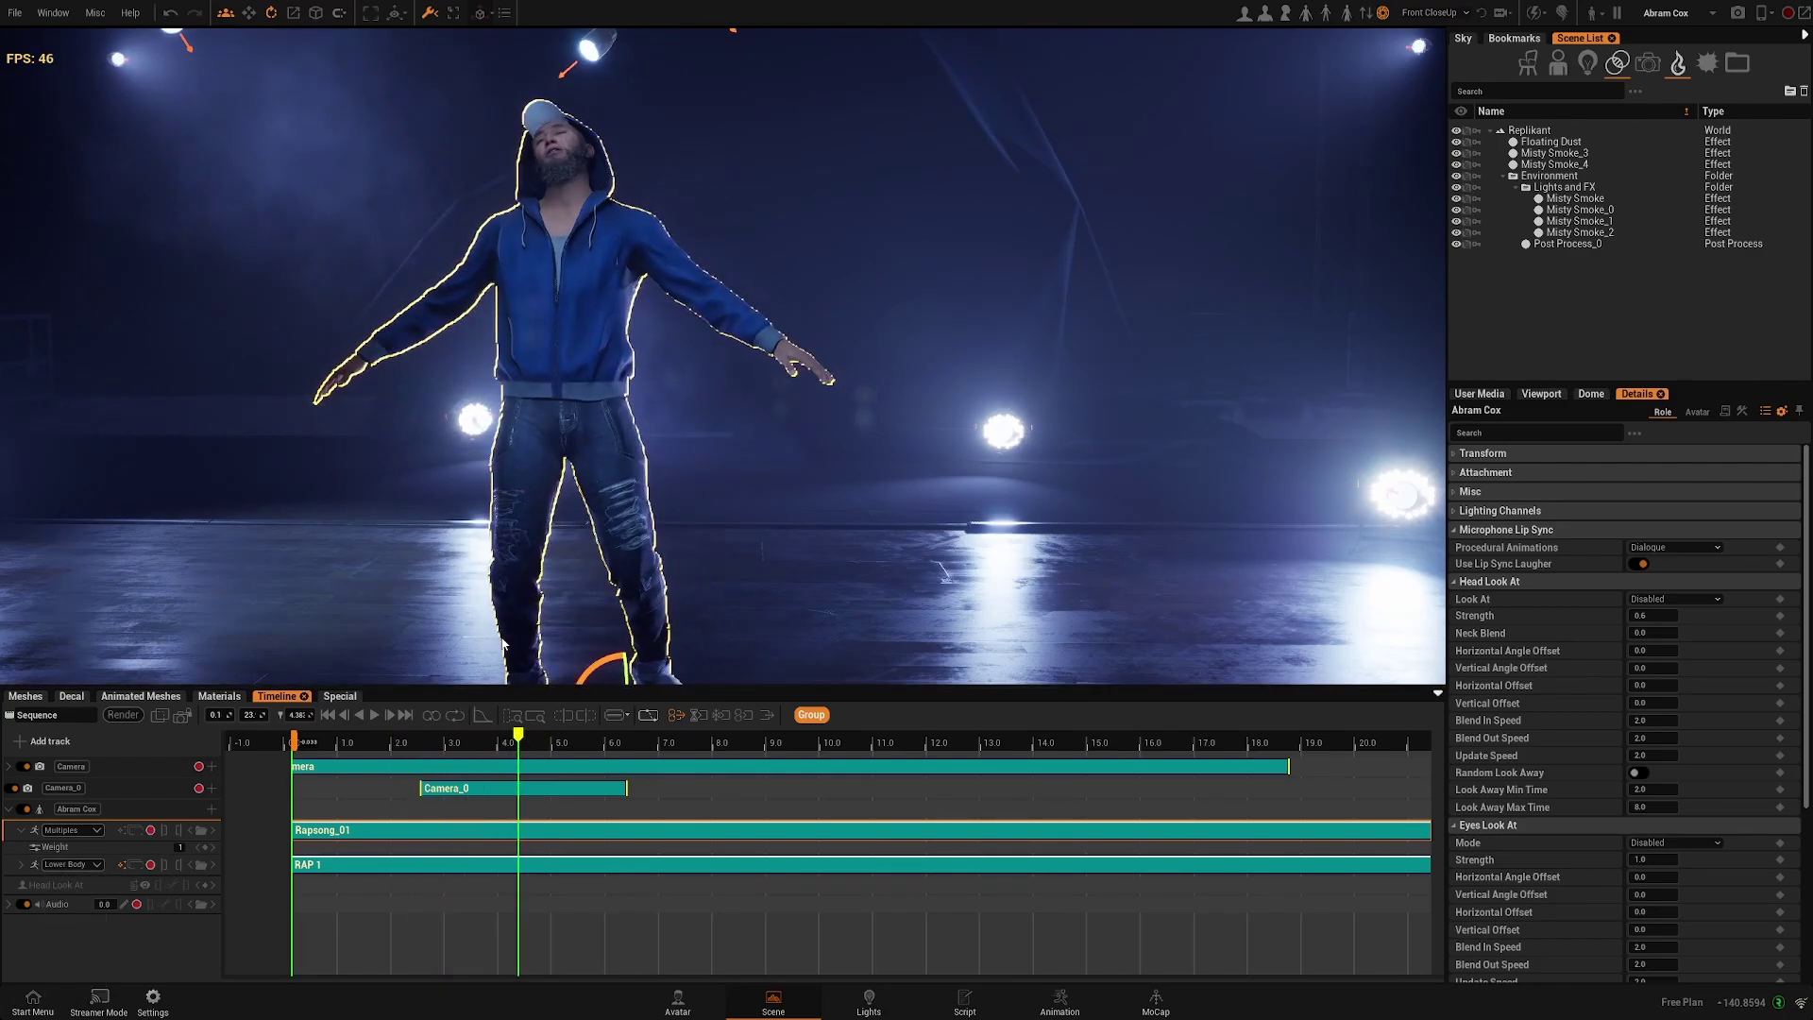
mouse_move(431, 542)
right_down()
mouse_move(432, 614)
mouse_move(431, 542)
right_up()
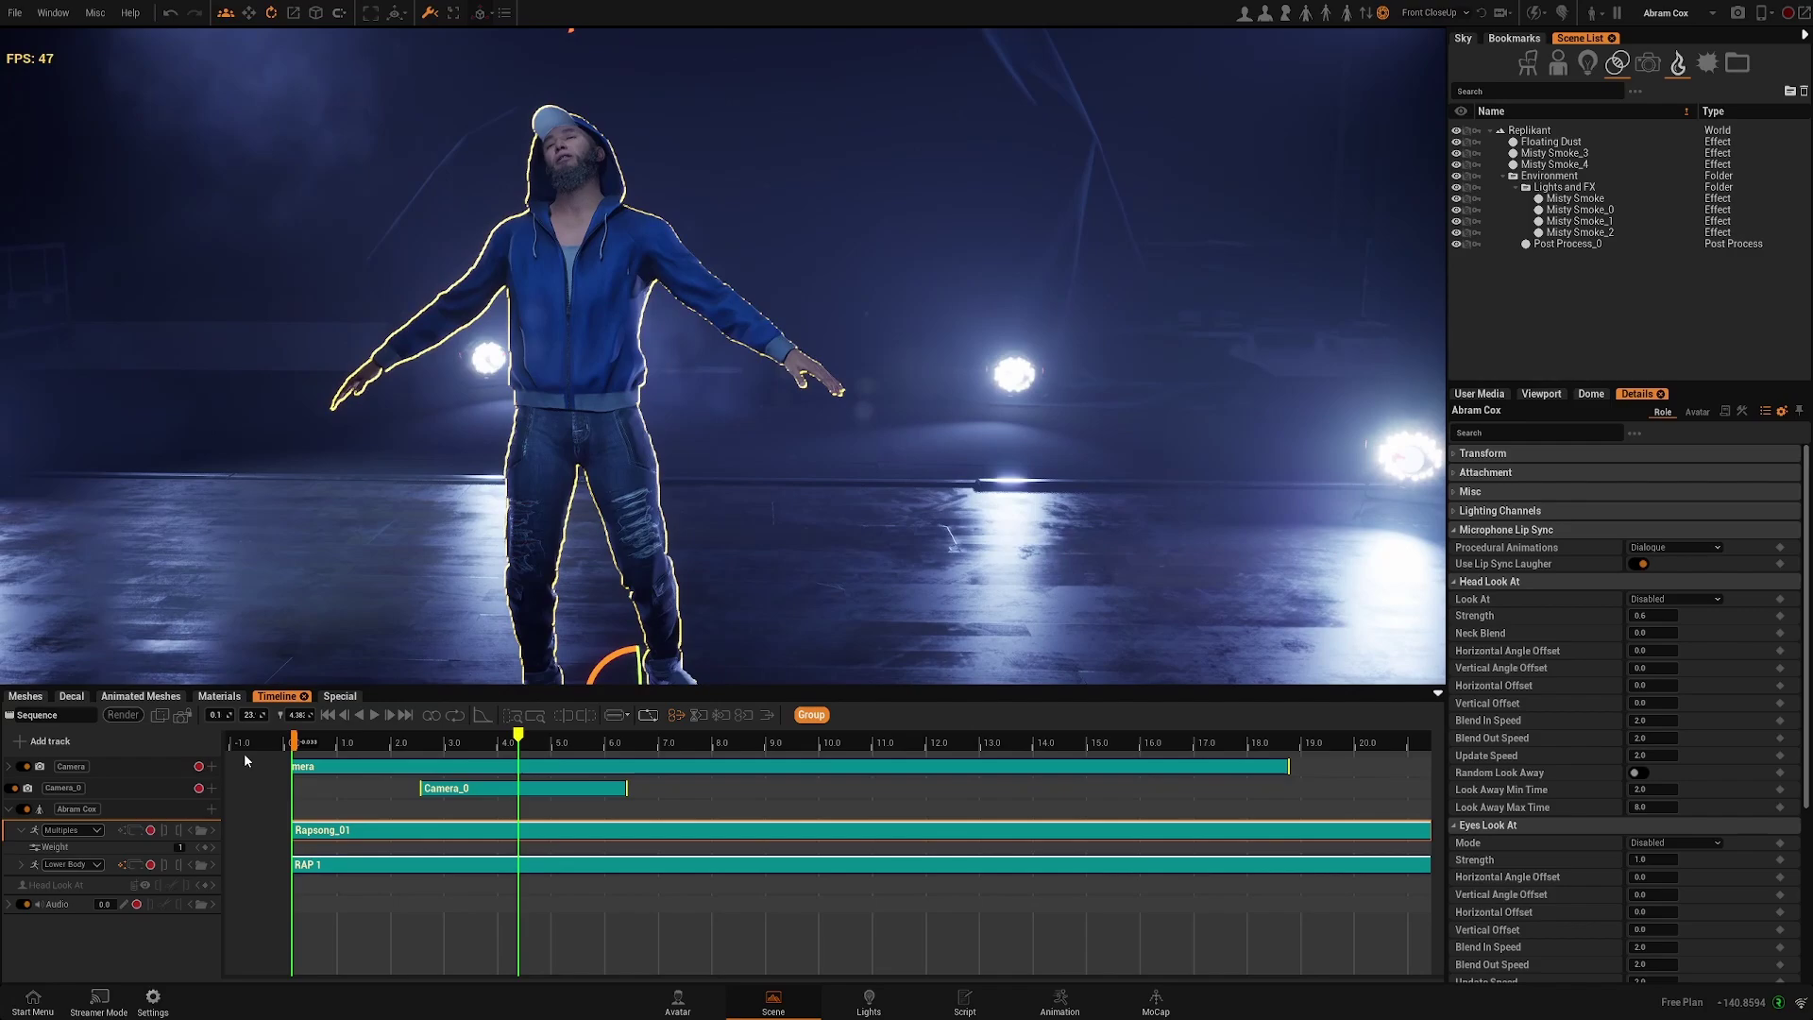
- Add another body animation track to the avatar and limit it to the Upper Body
click(211, 809)
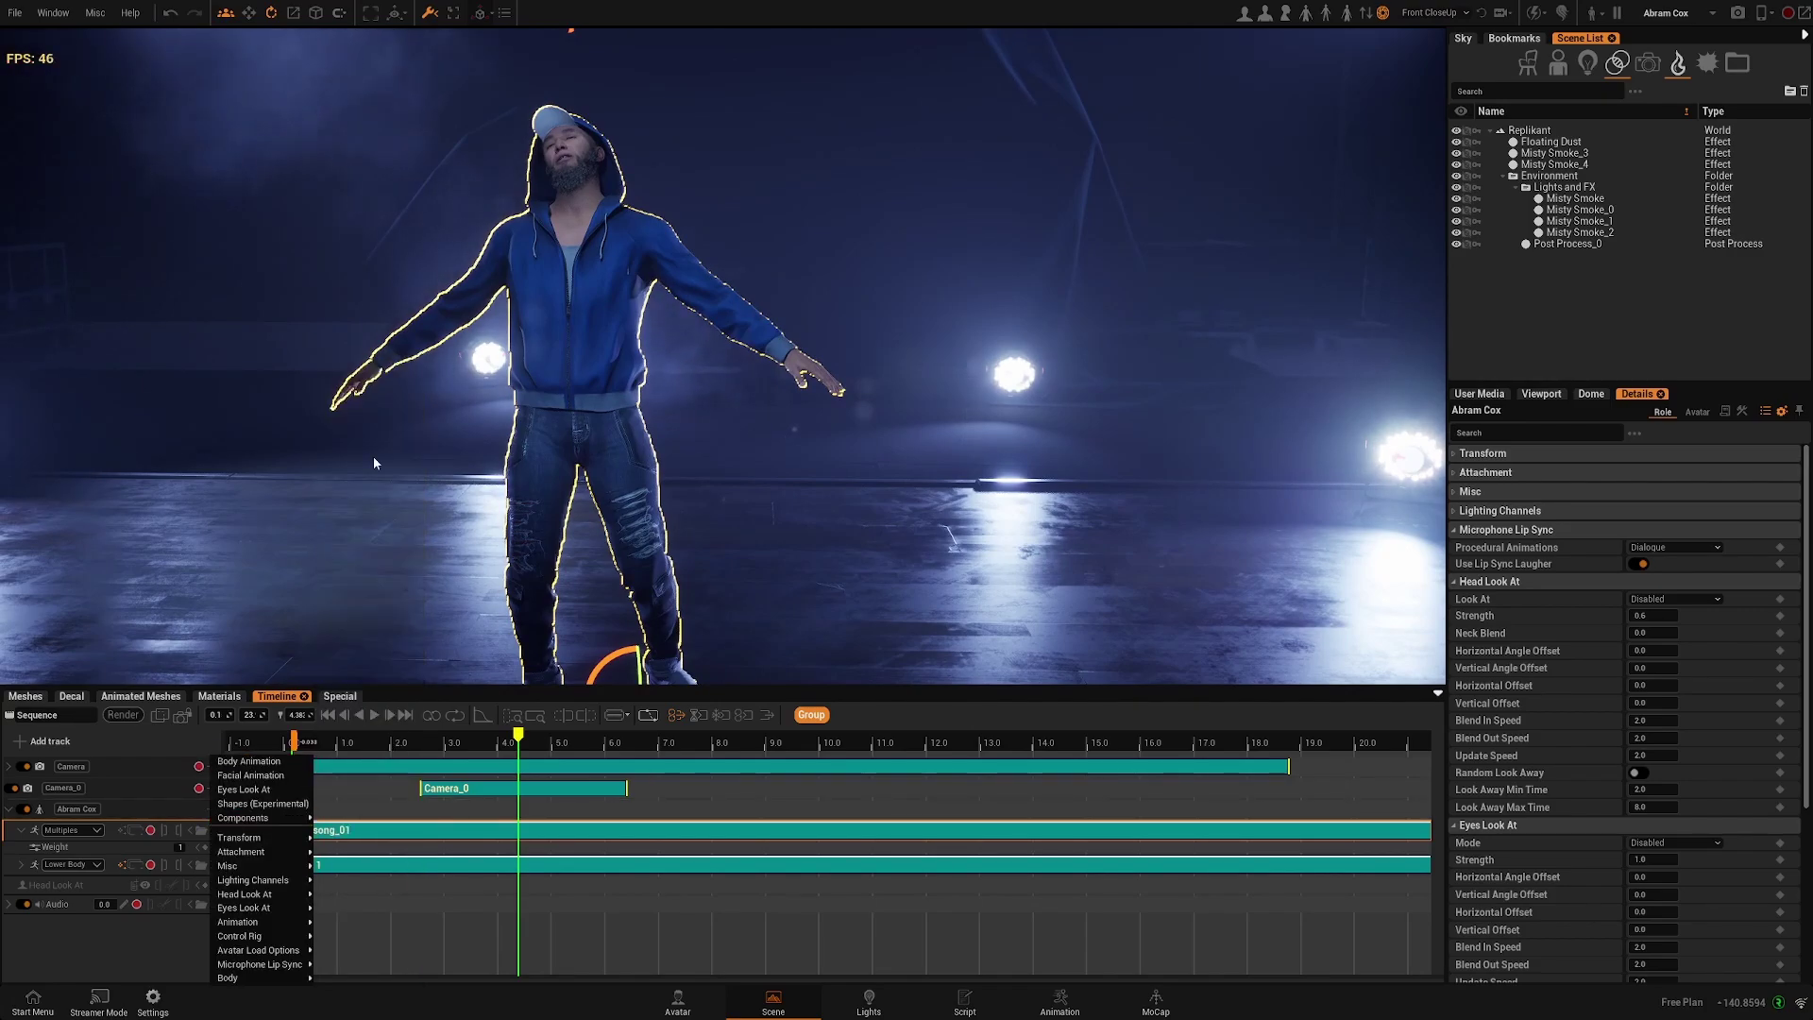
click(249, 761)
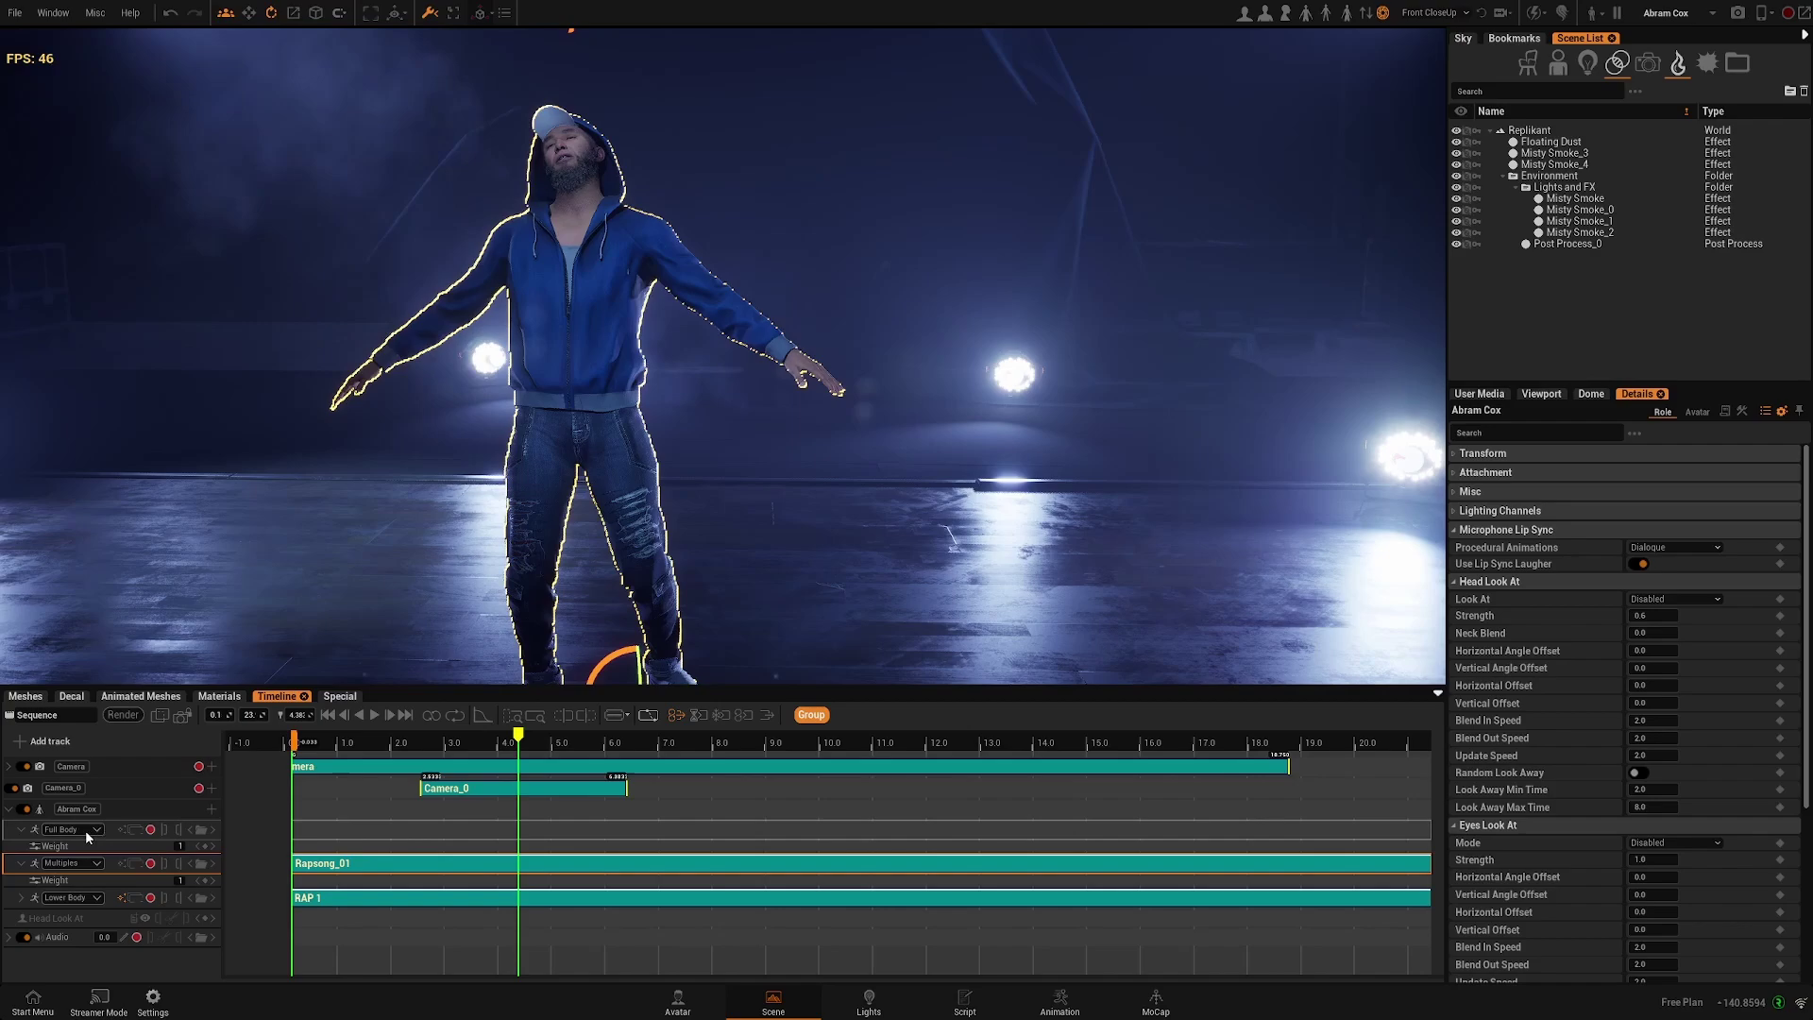
click(96, 831)
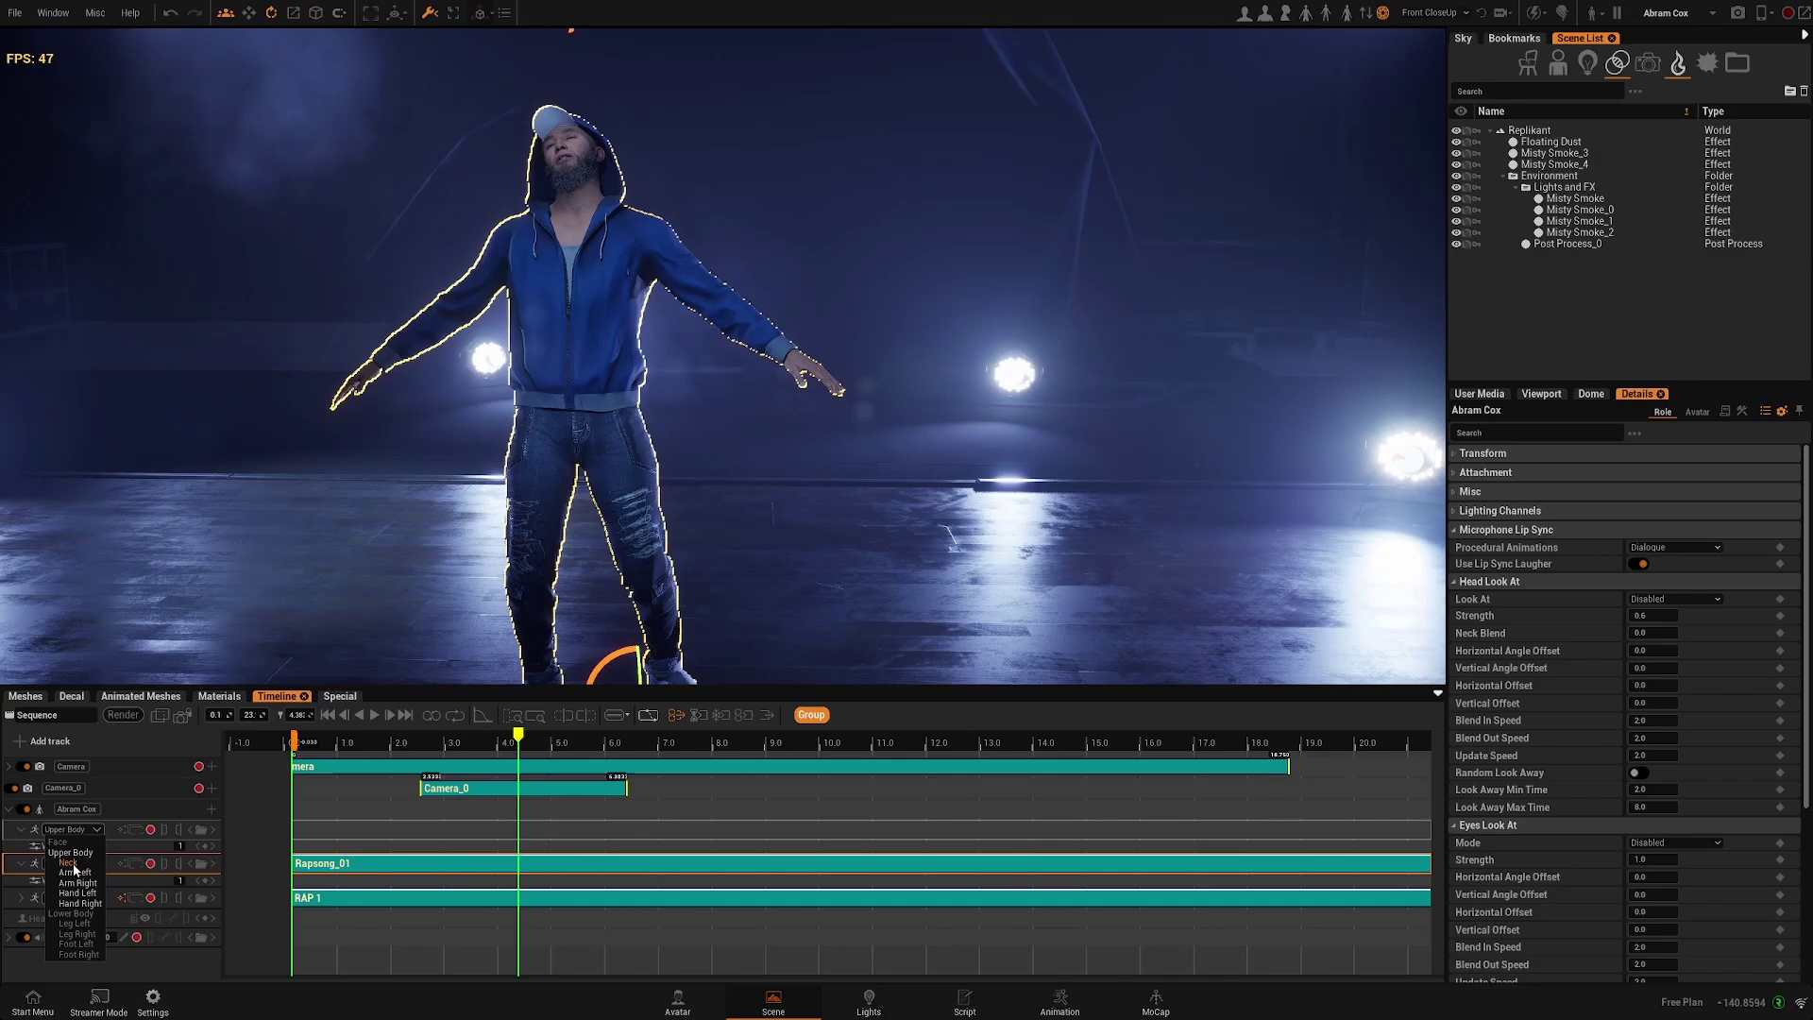
drag(342, 742, 318, 741)
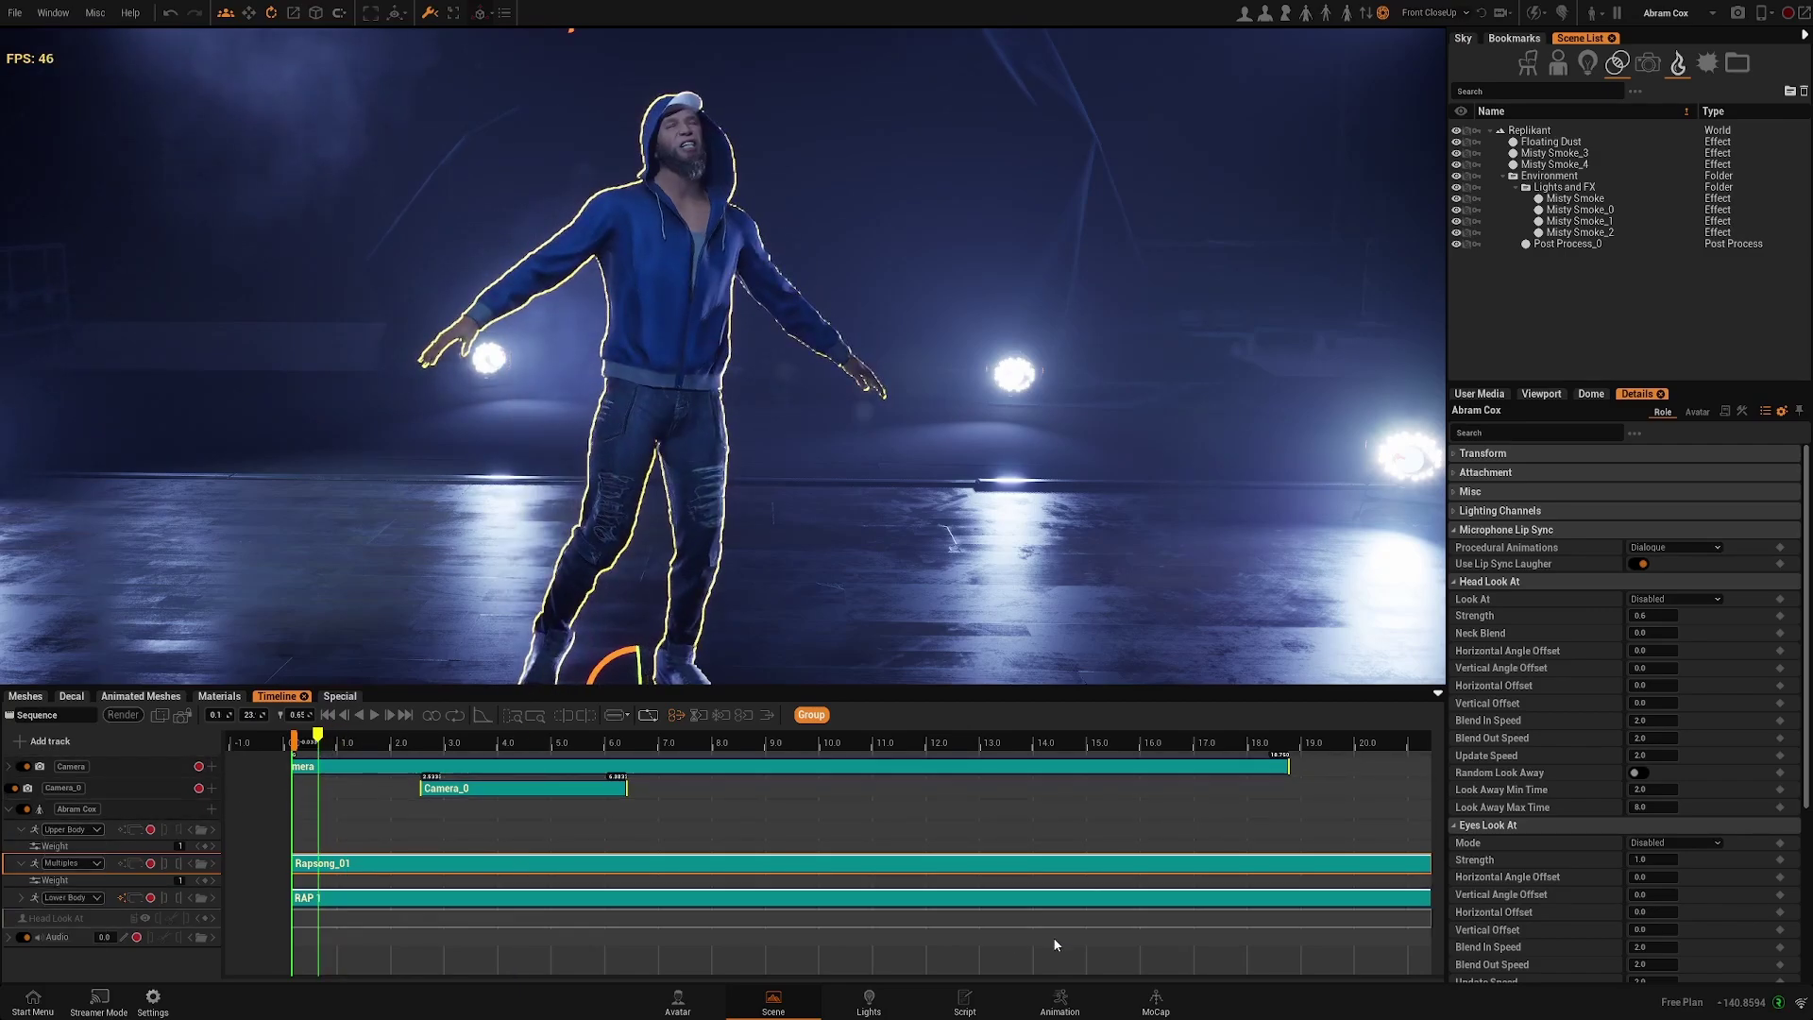
- Switch to the Animation workspace and release the view from the sequence camera to see the whole avatar
click(1062, 997)
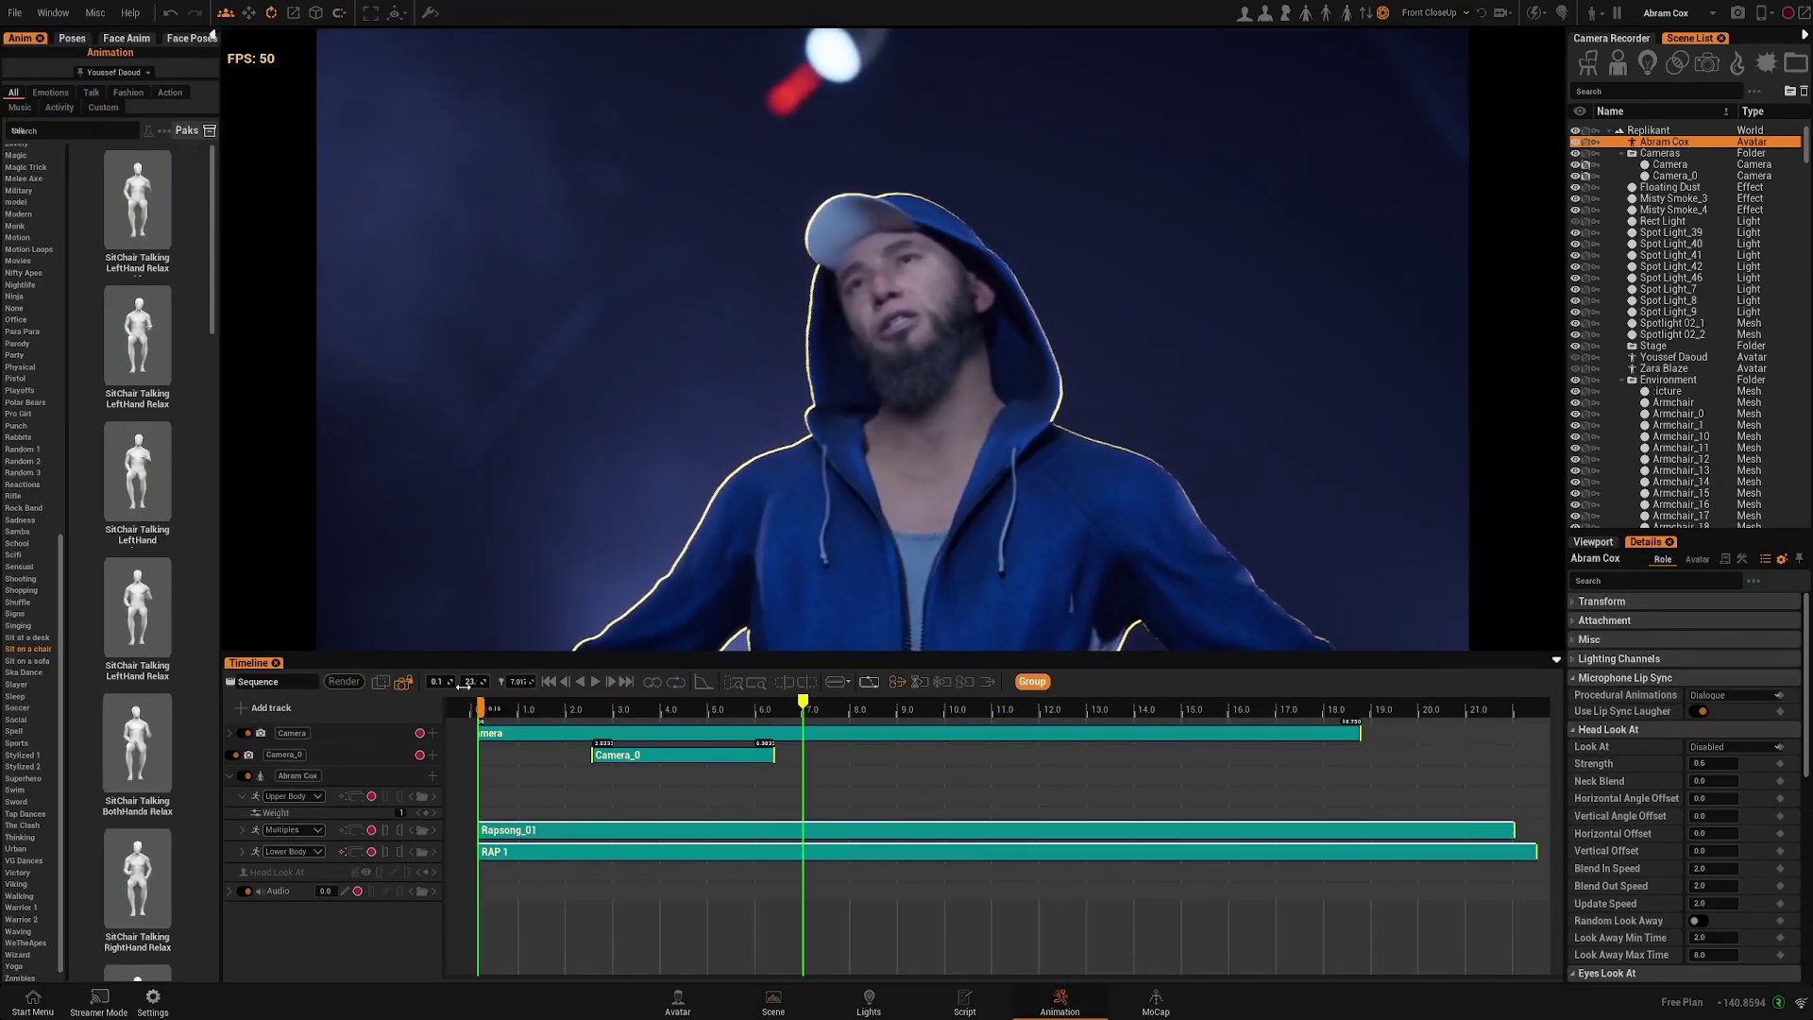
click(403, 682)
mouse_move(413, 338)
right_down()
mouse_move(529, 338)
mouse_move(413, 338)
right_up()
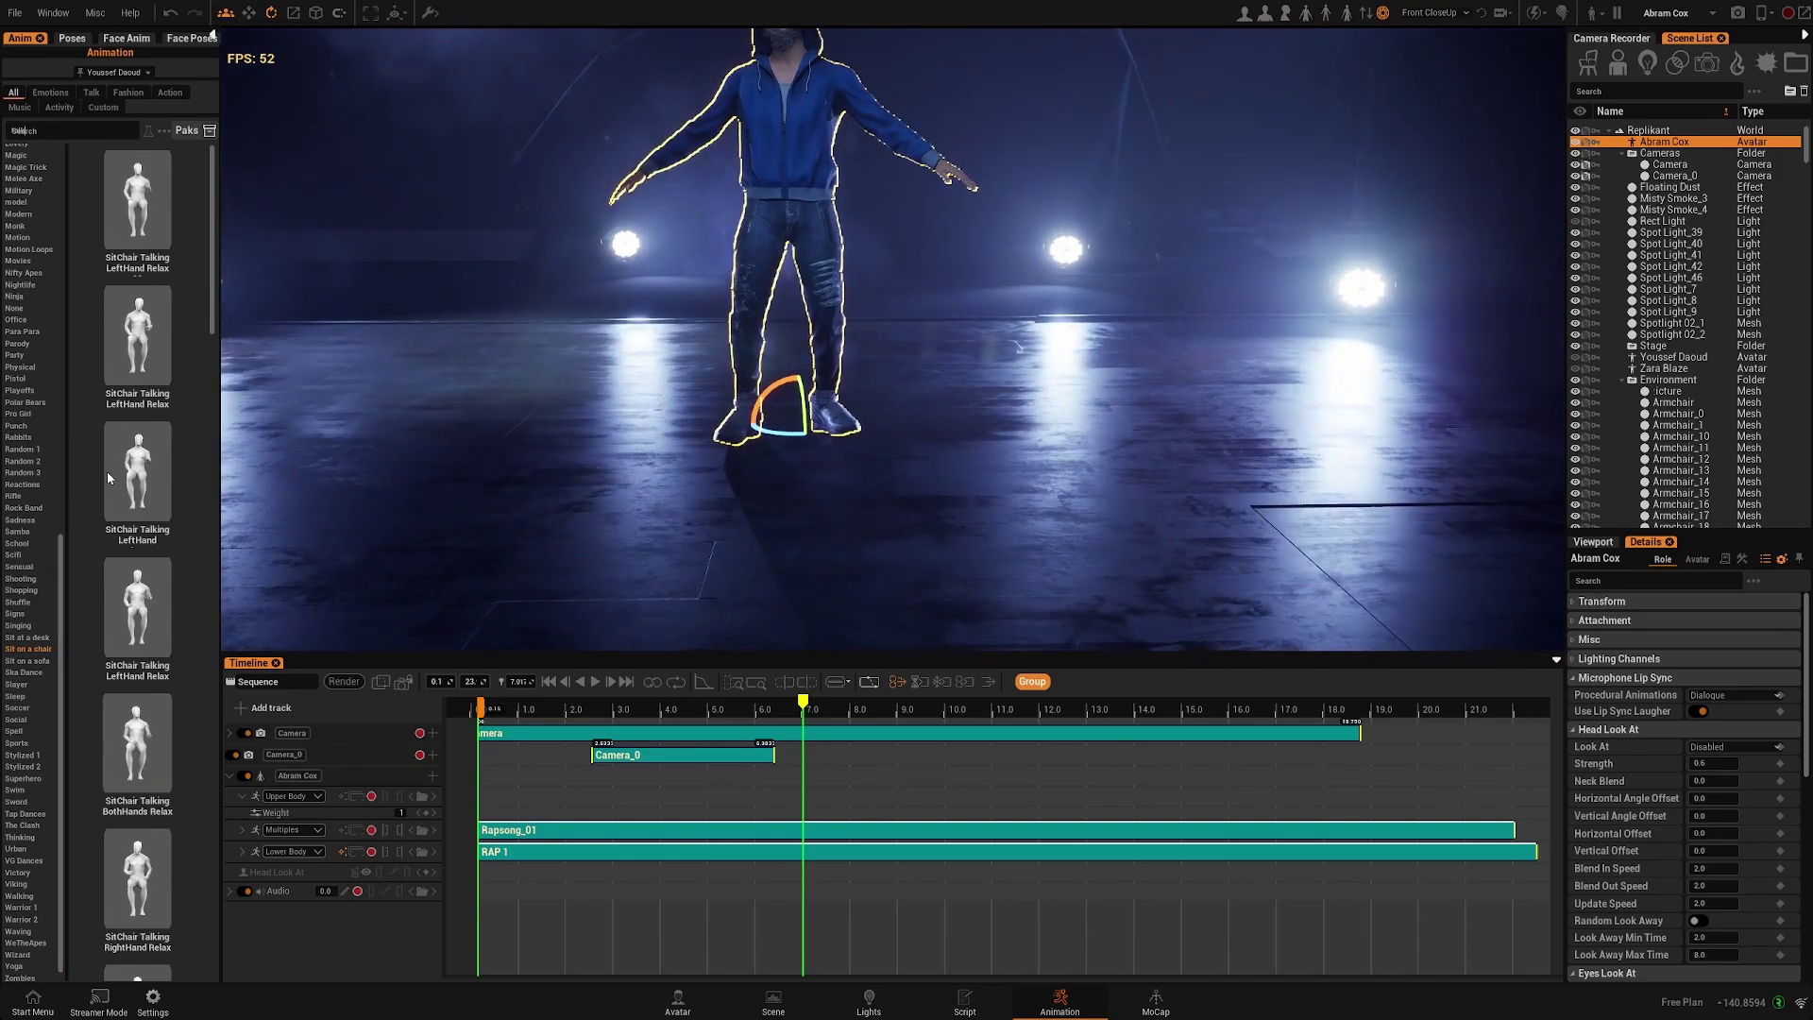
- Search all animations for "rap", place Rap take 1 at the start of the Upper Body track, and scrub to preview it
drag(62, 558, 53, 151)
click(23, 150)
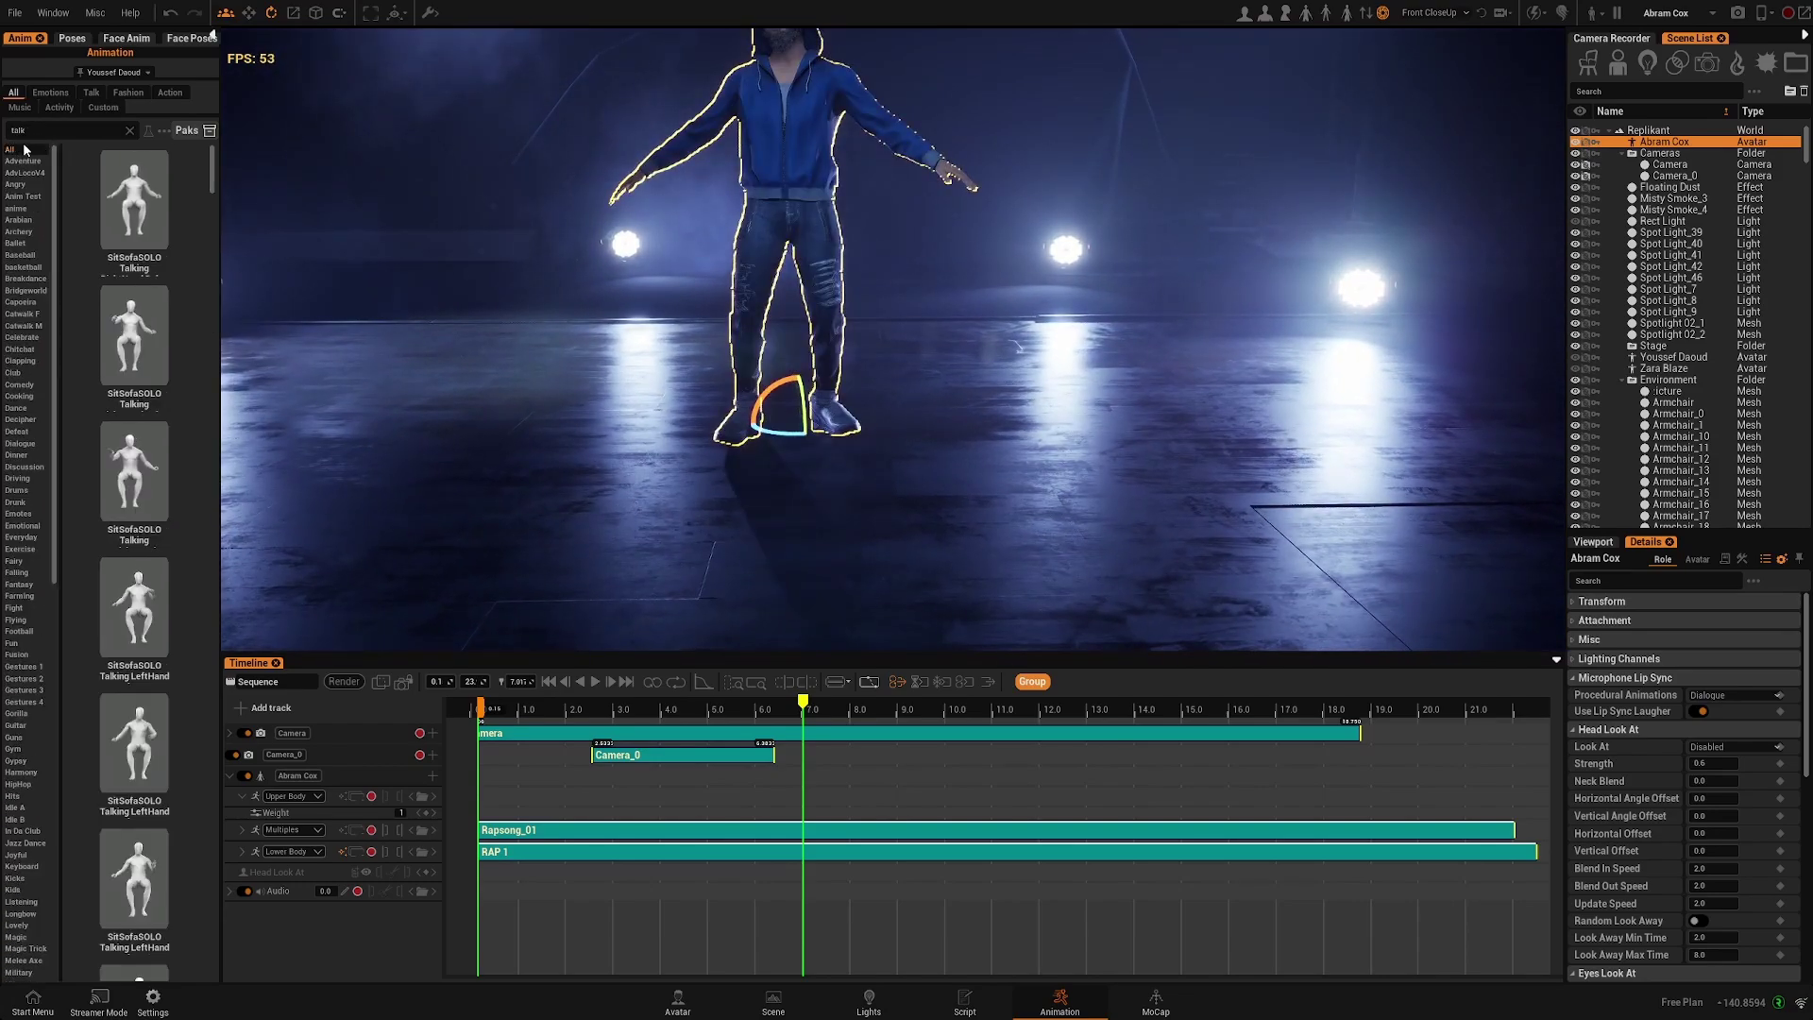
text(rap)
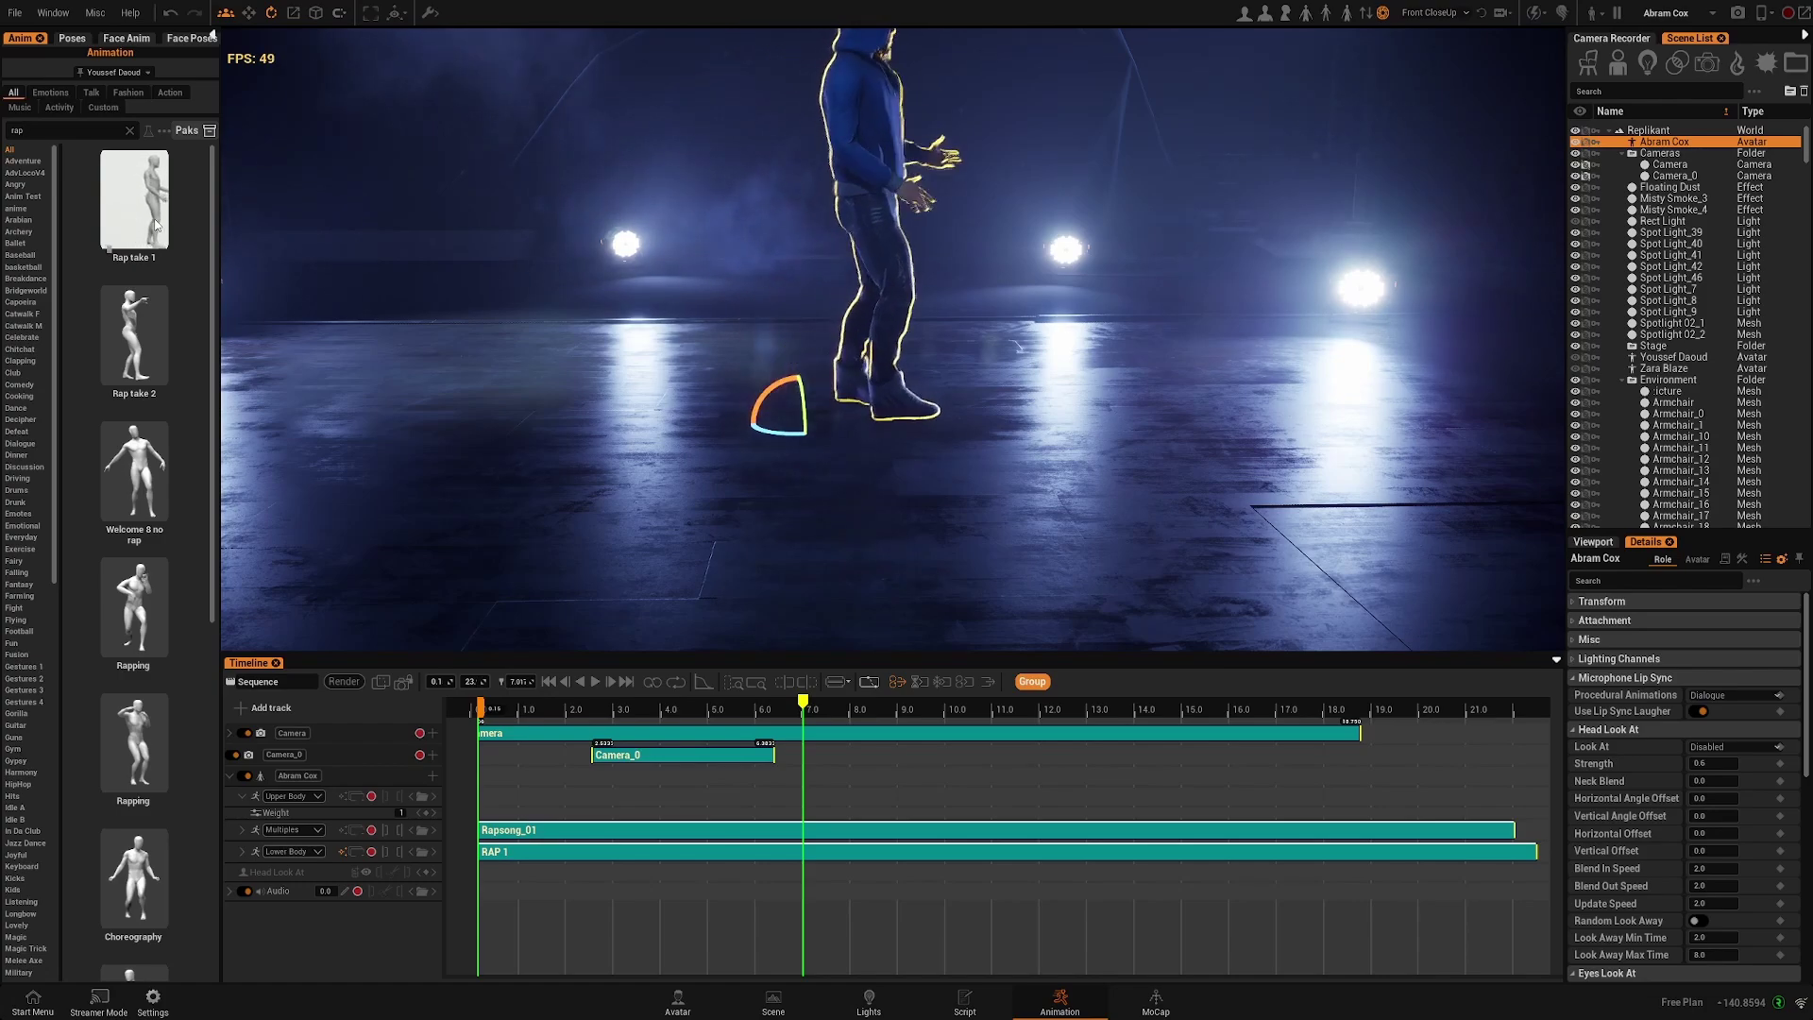
drag(157, 225, 491, 810)
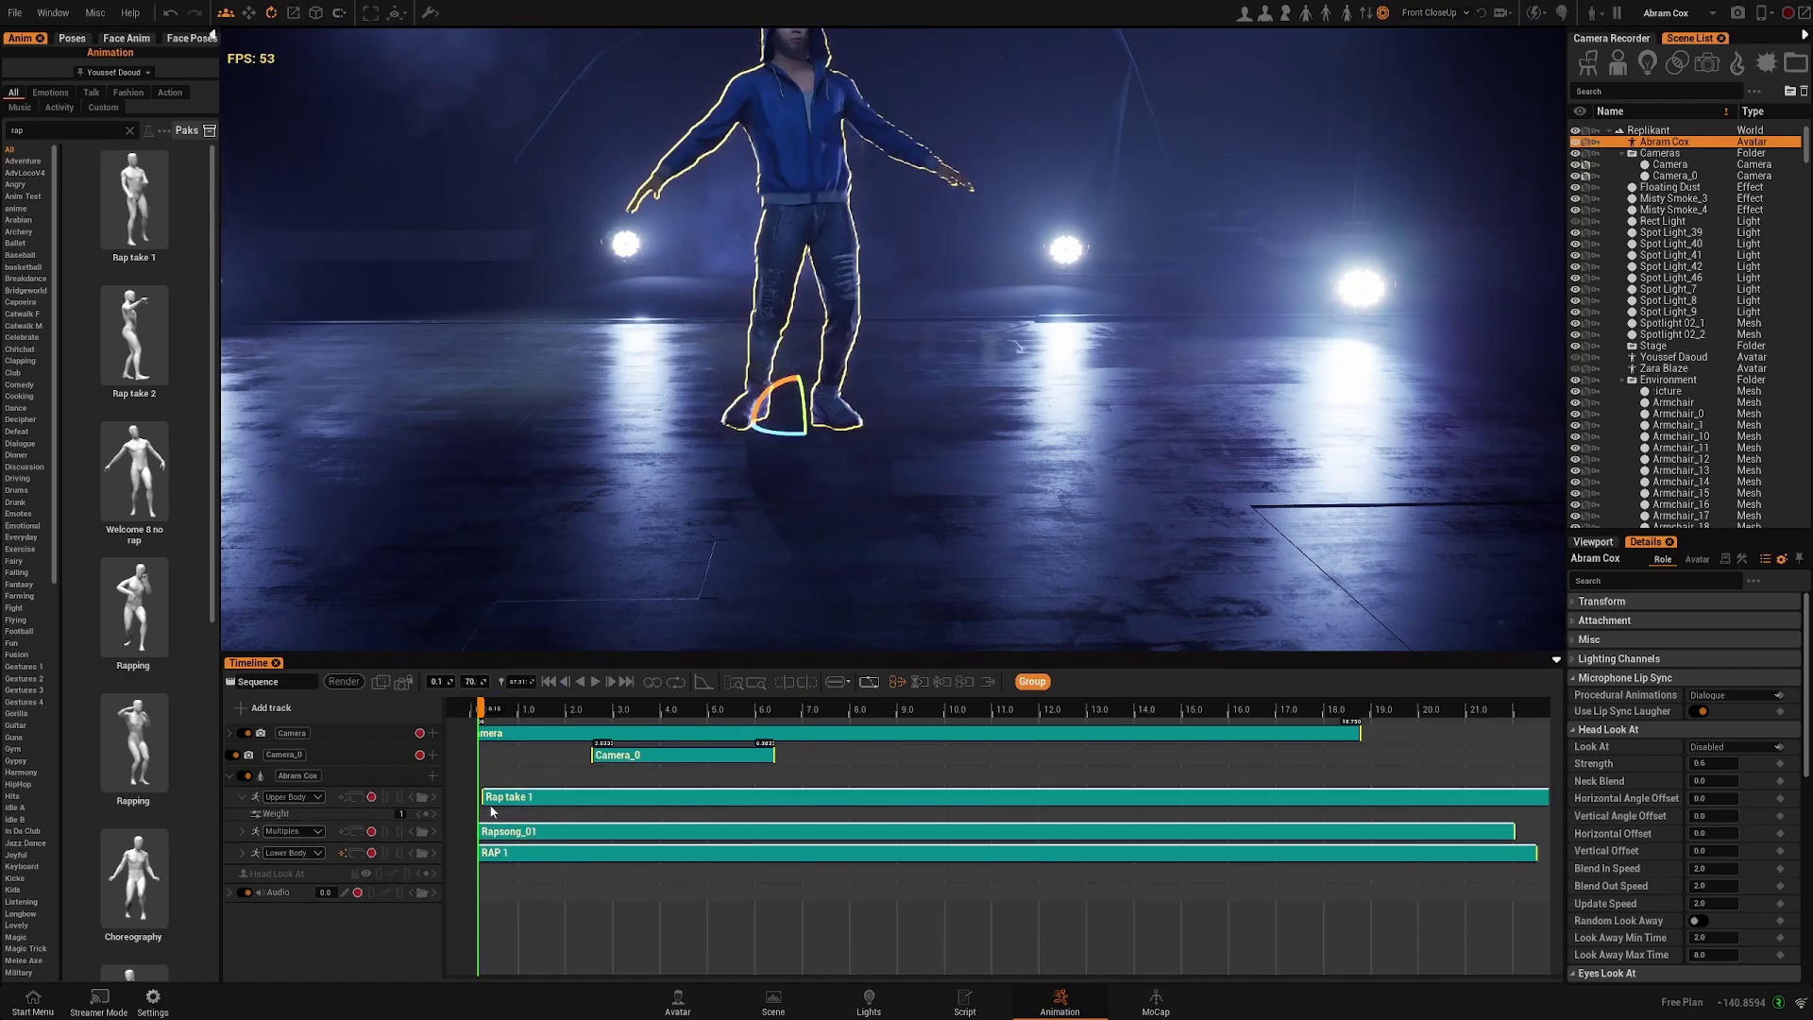
drag(504, 708, 514, 708)
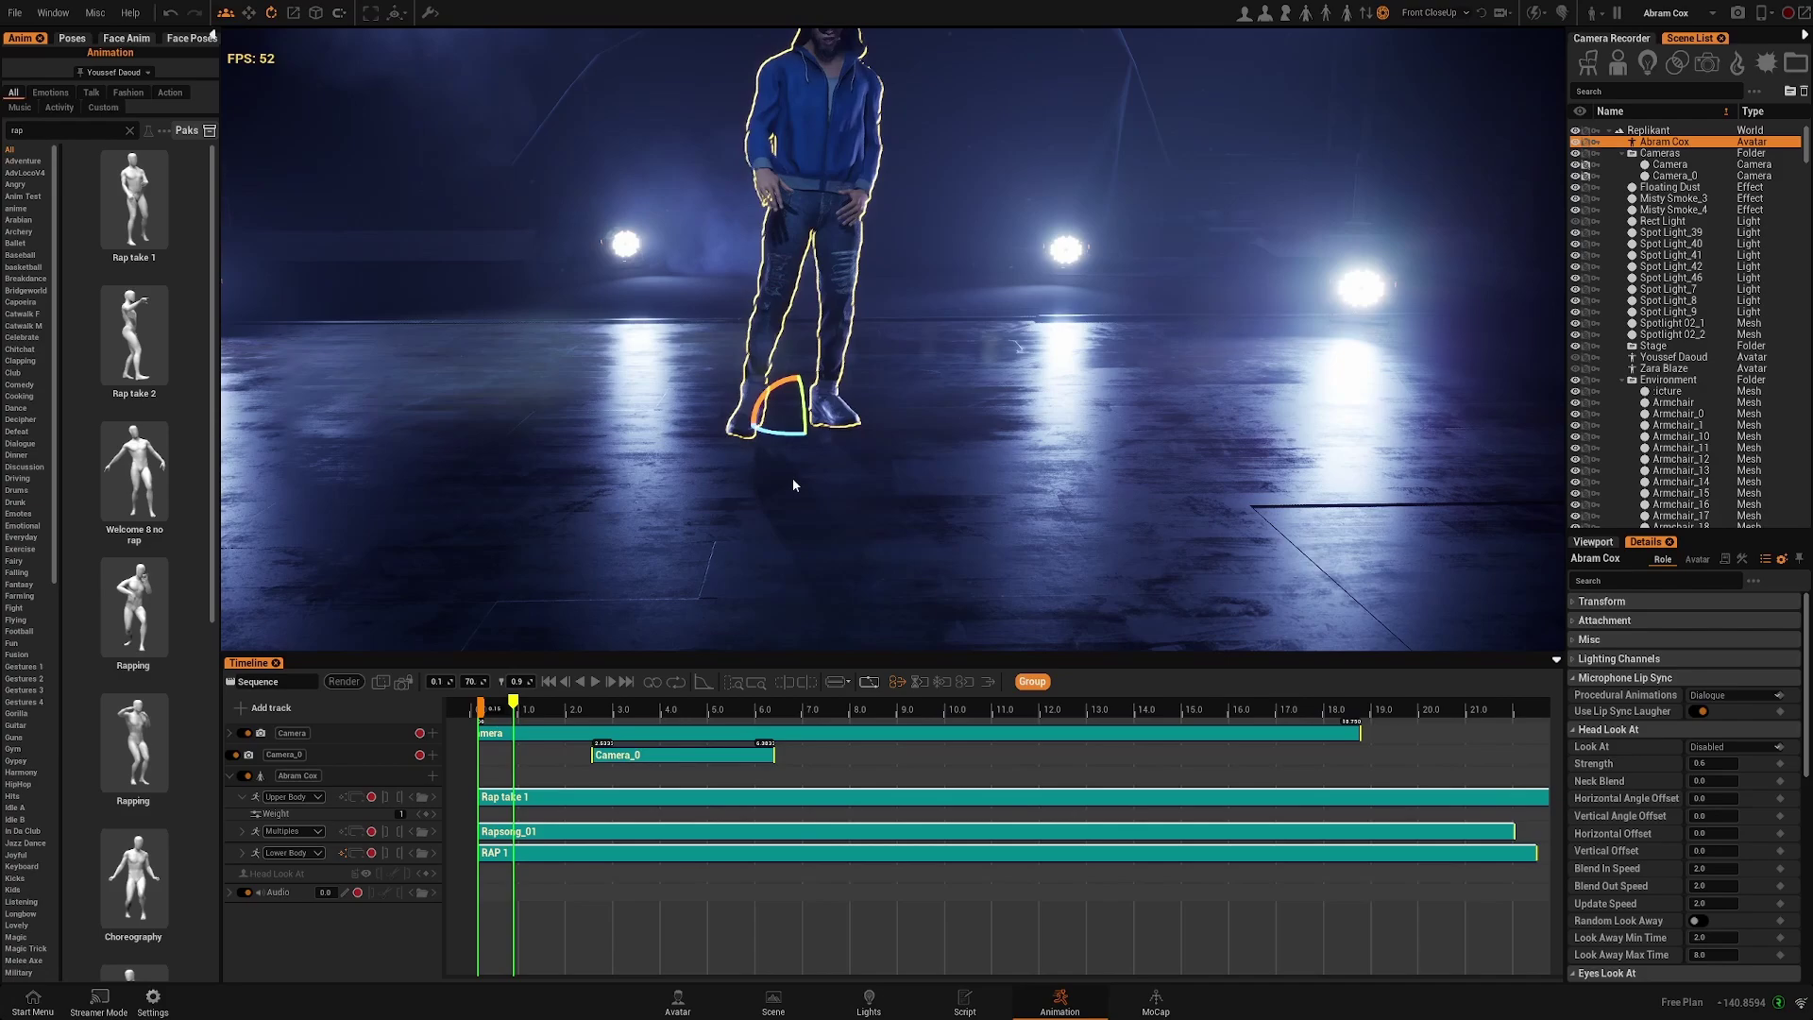
right_drag(793, 482, 794, 359)
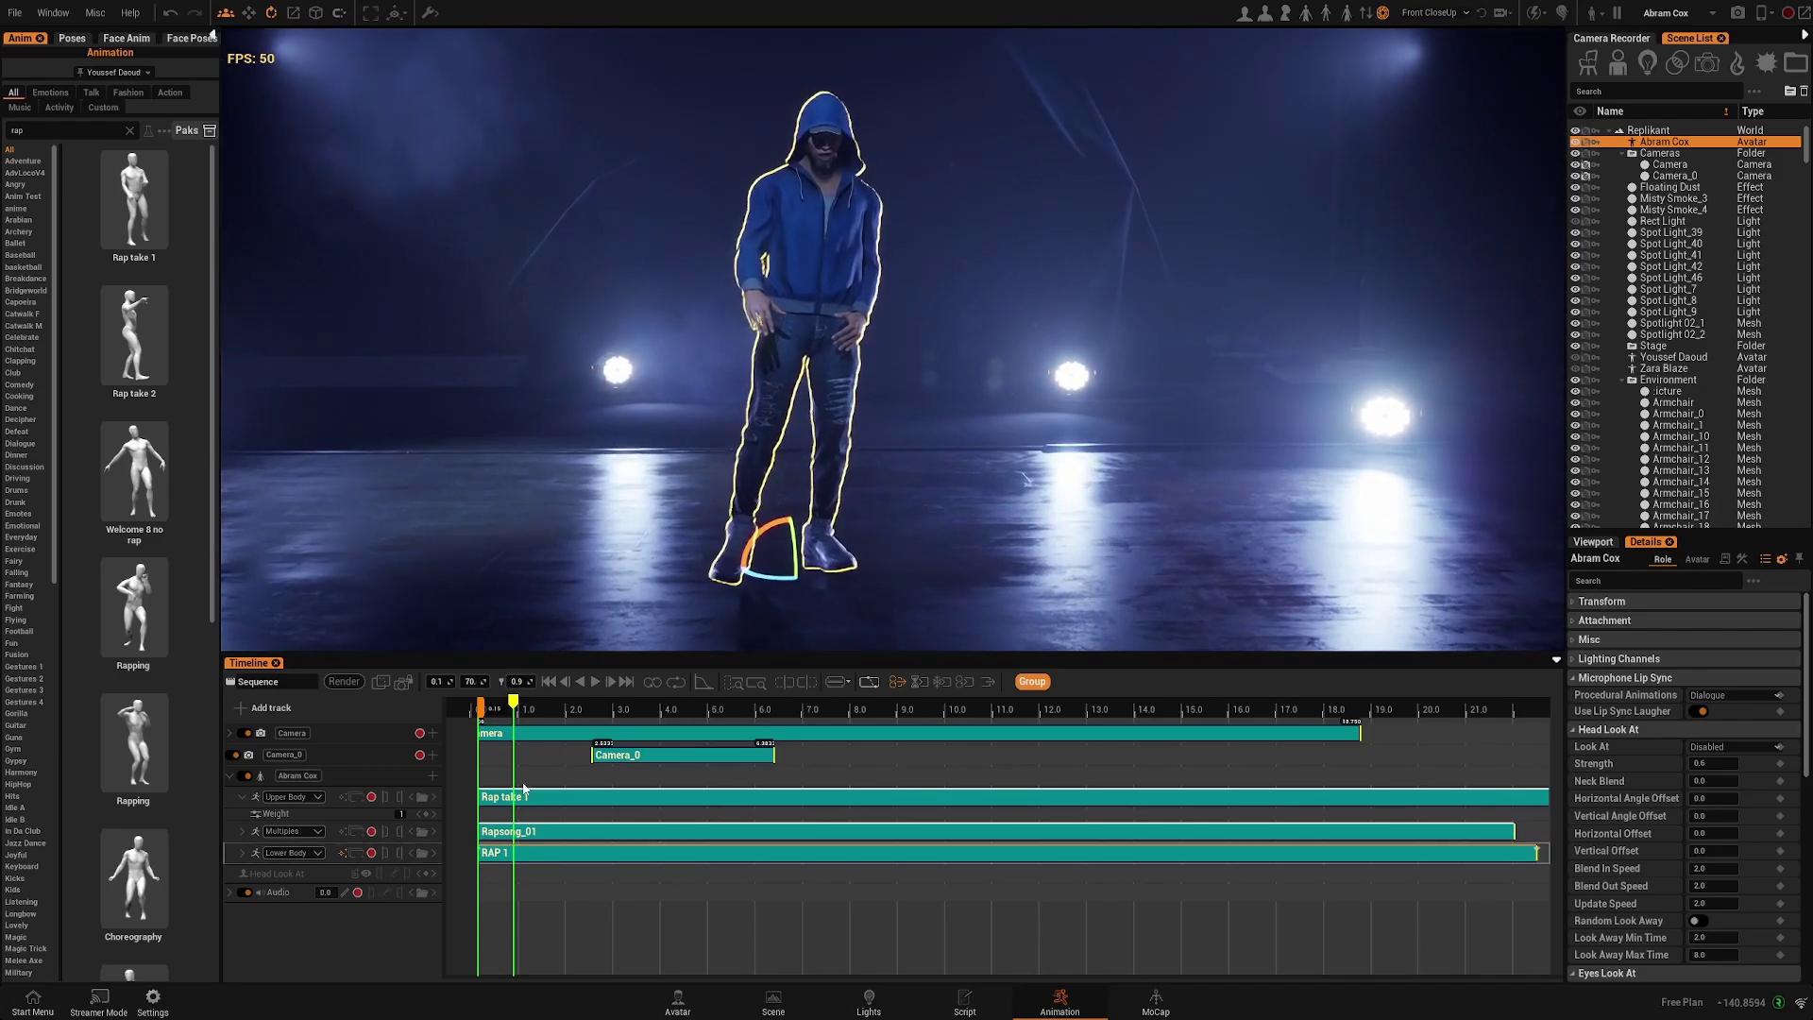
- Play and scrub the sequence to review how the Rap take 1 upper body combines with the RAP 1 lower body
click(606, 684)
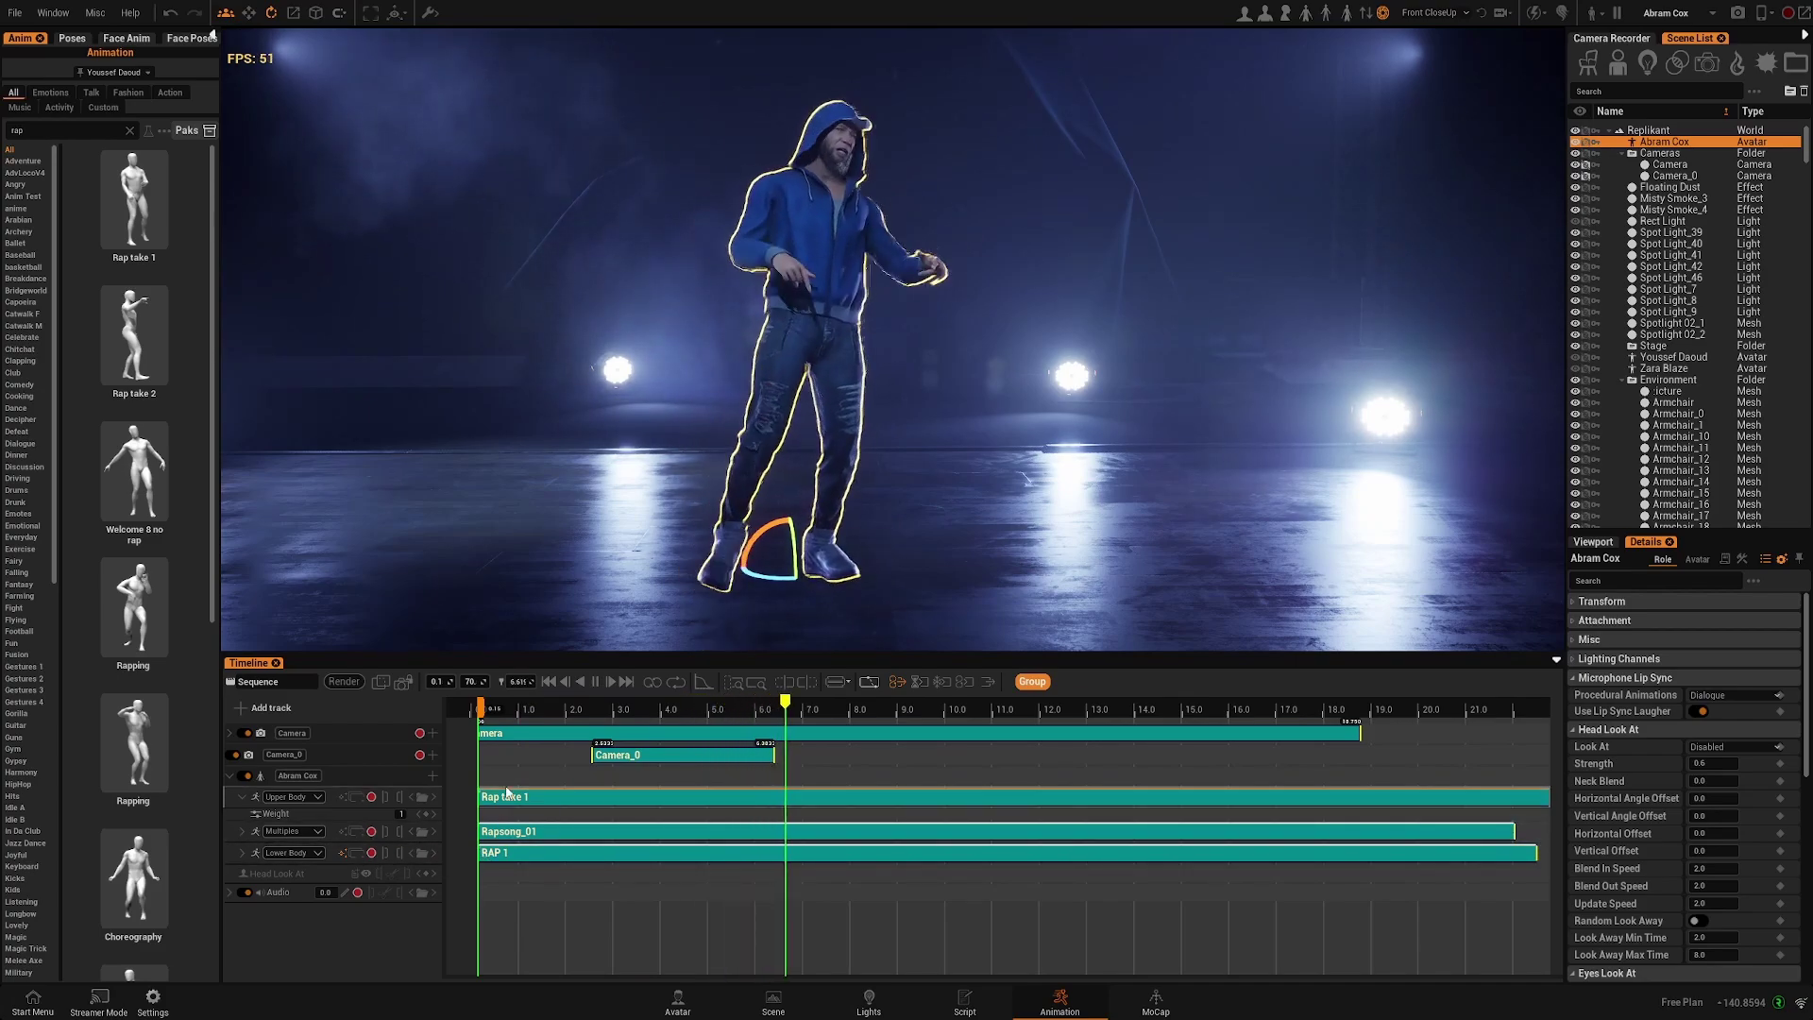
key(space)
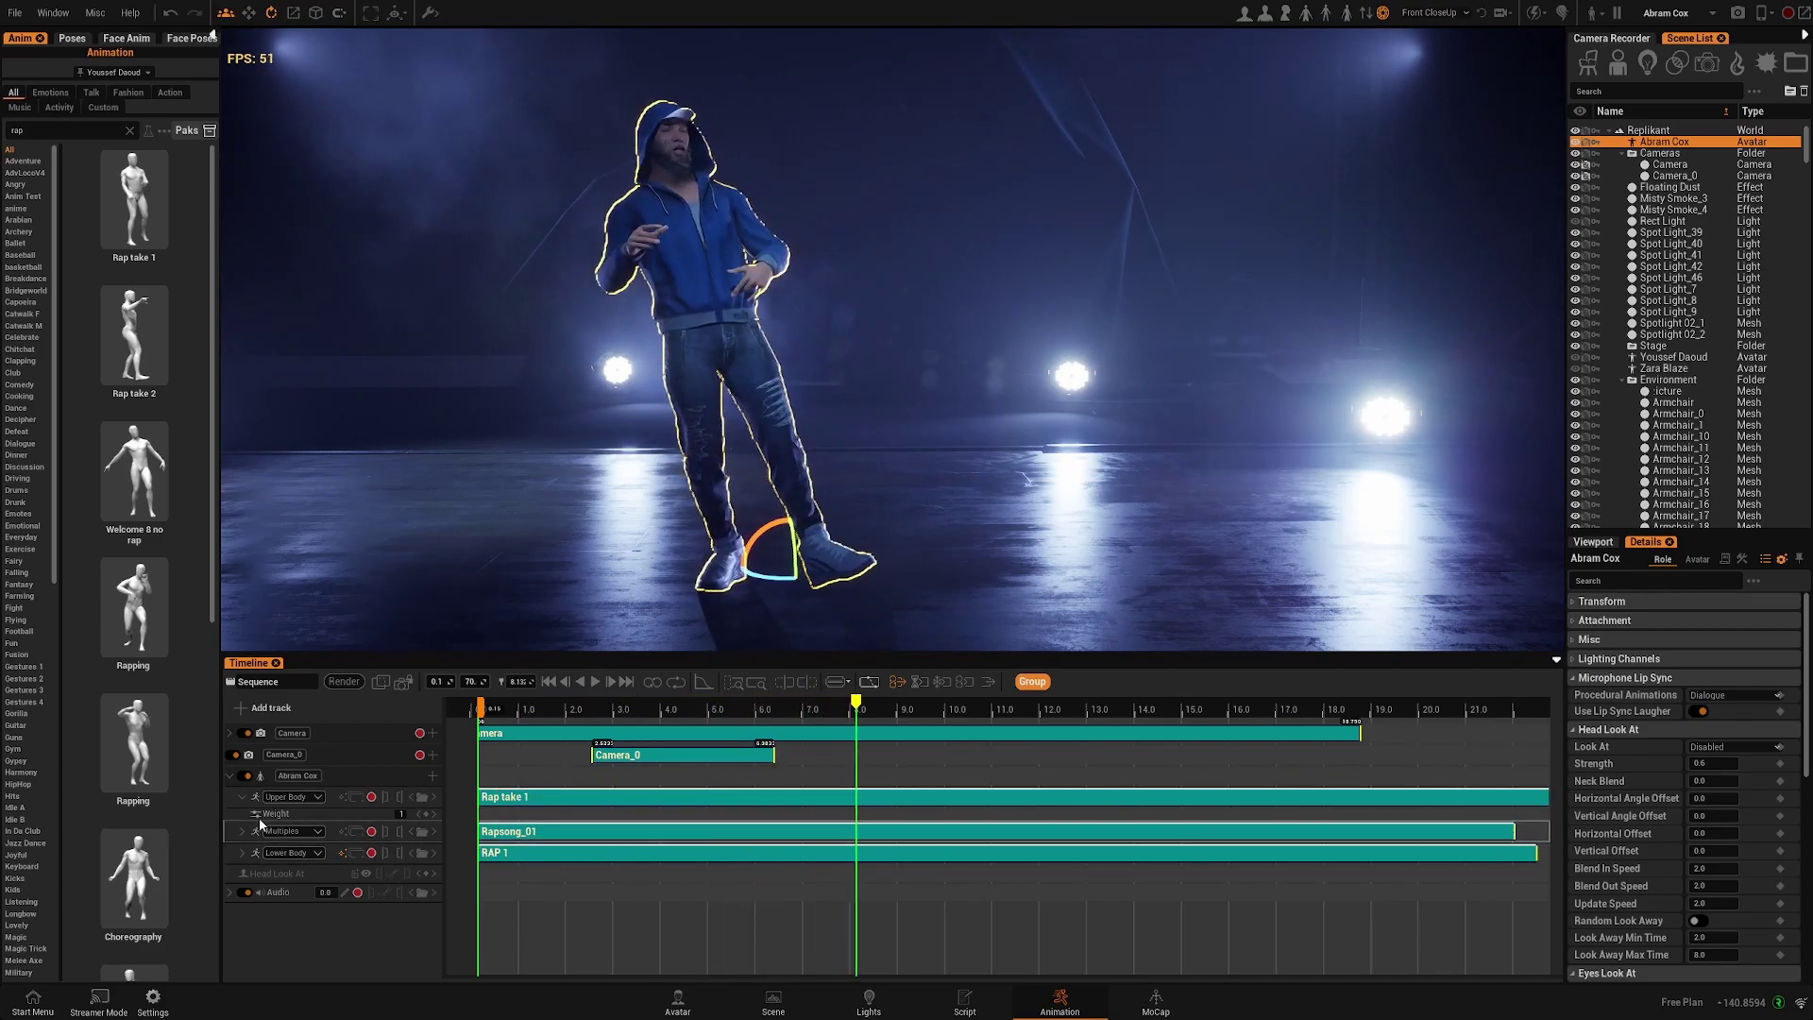
click(499, 708)
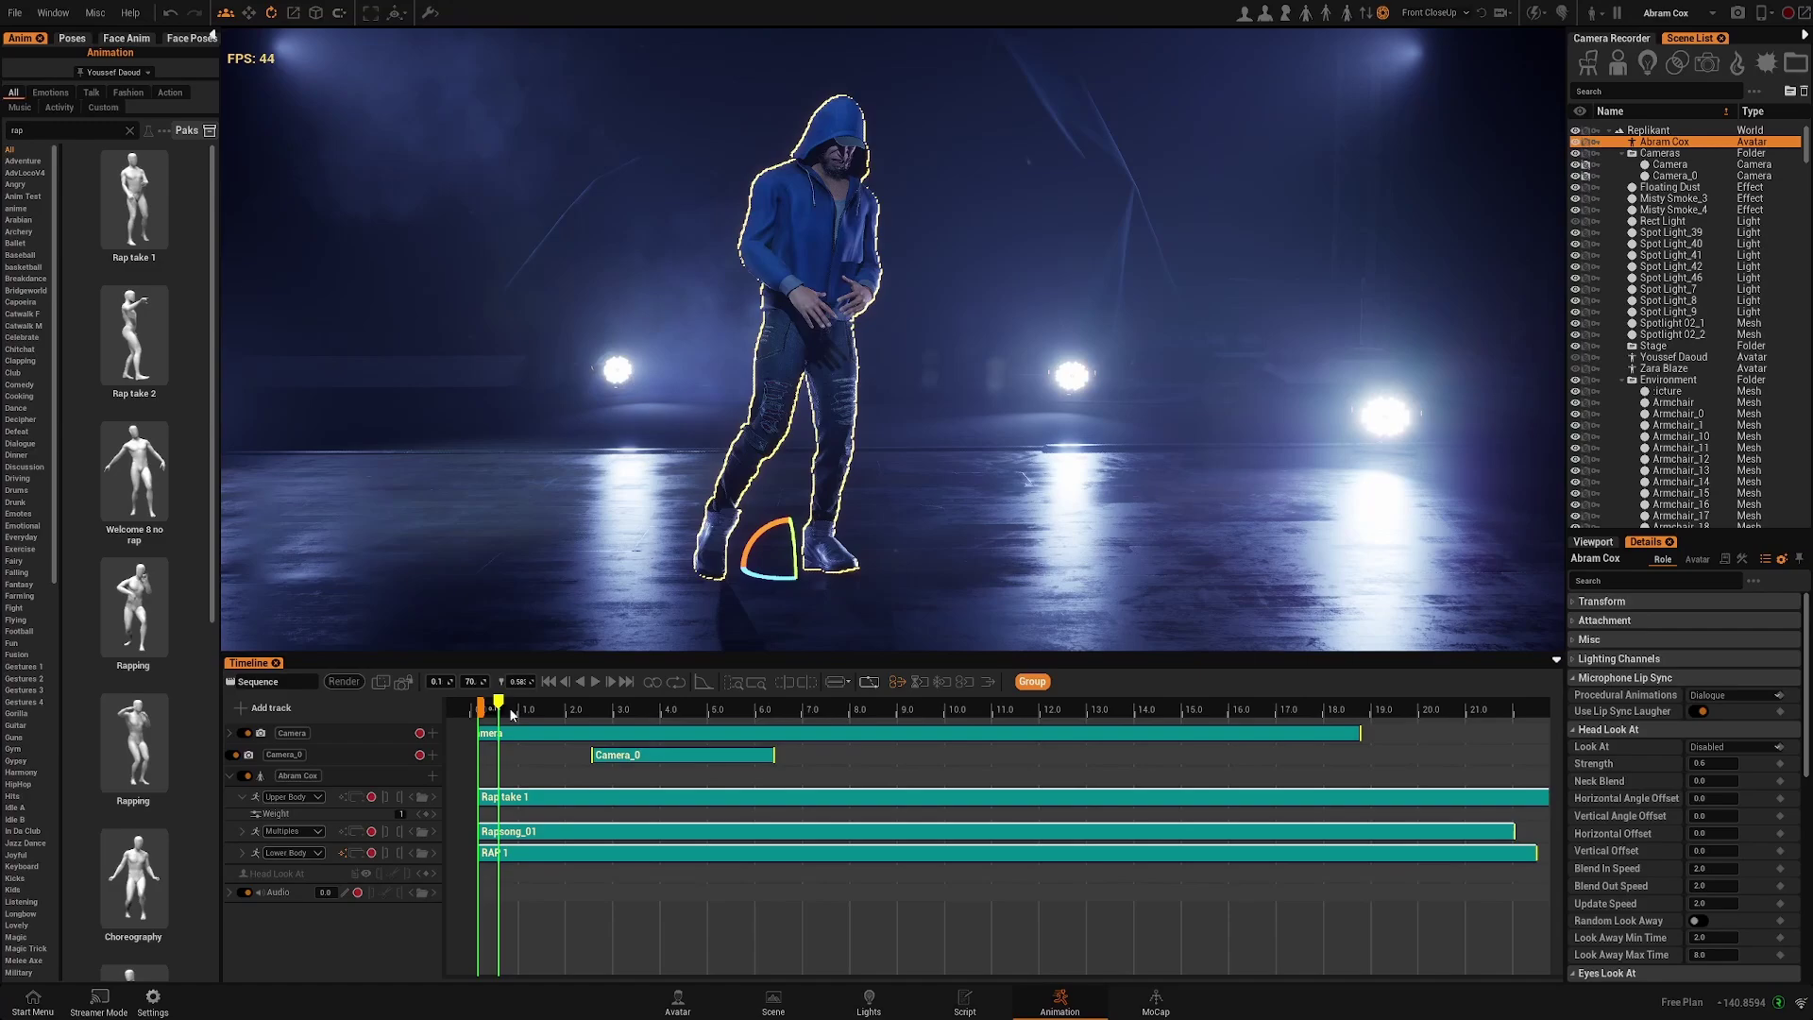
drag(511, 715, 581, 711)
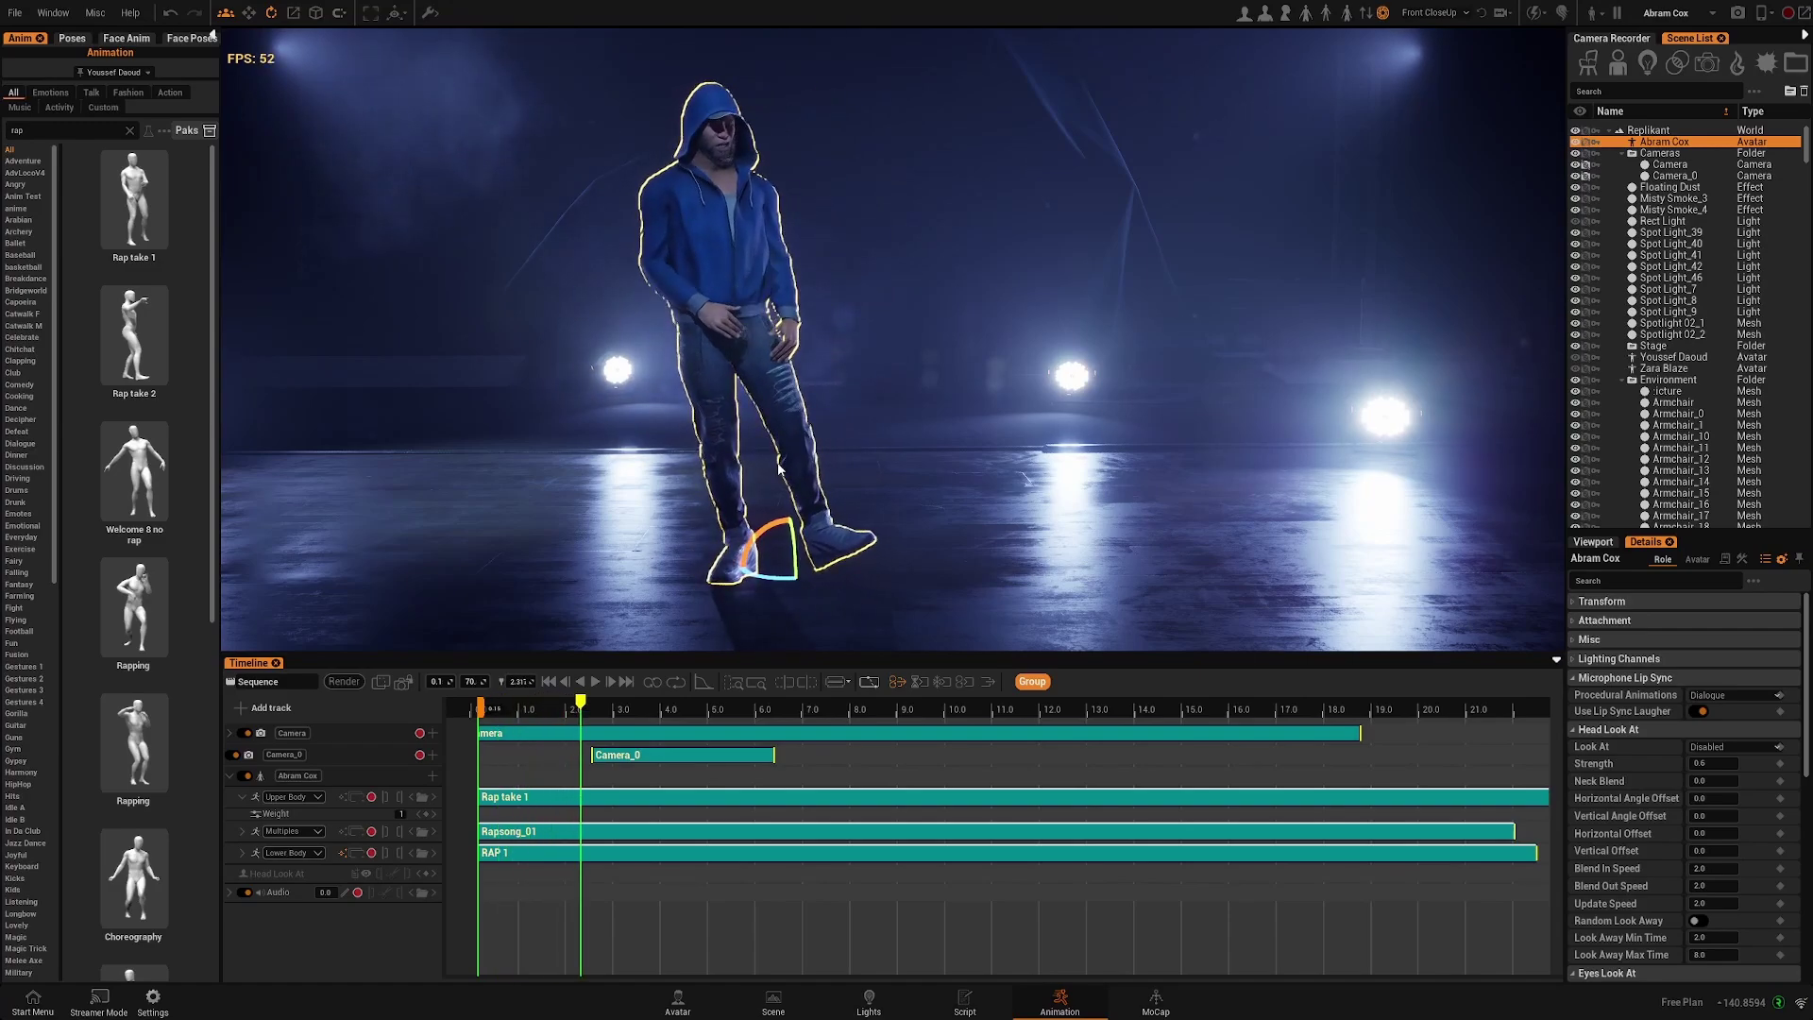
click(595, 682)
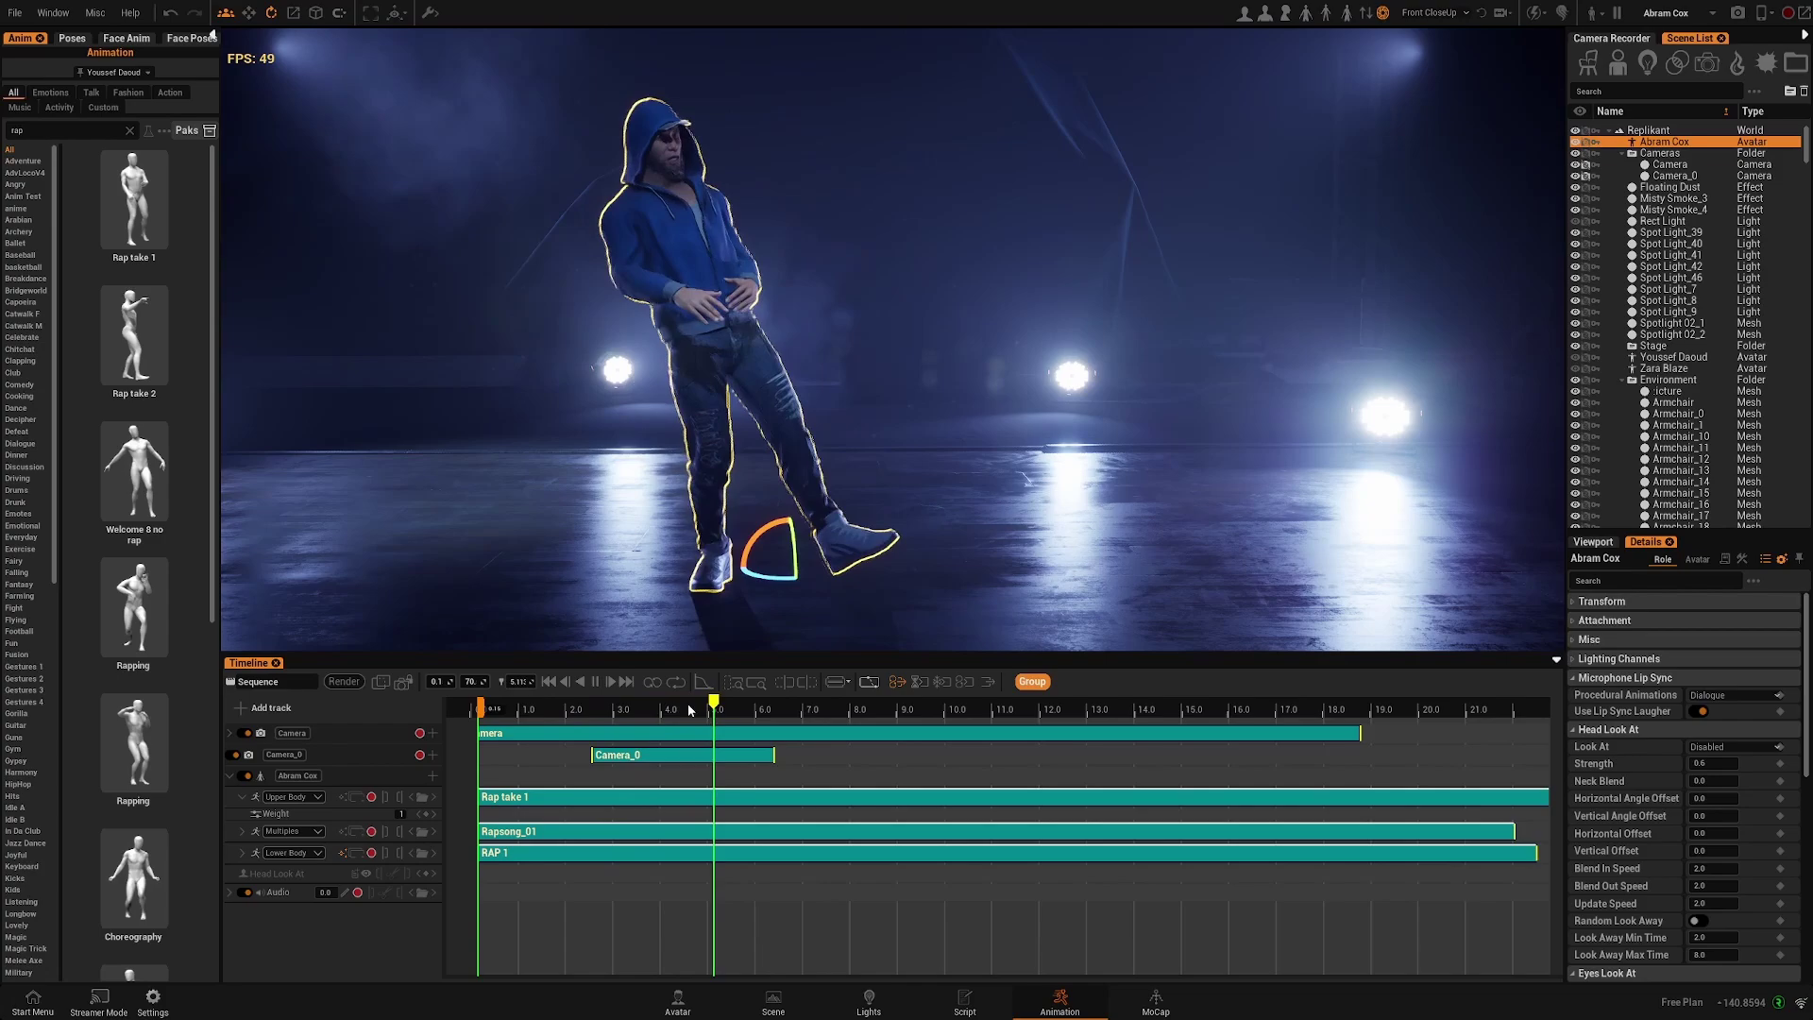
click(595, 682)
drag(623, 713, 593, 713)
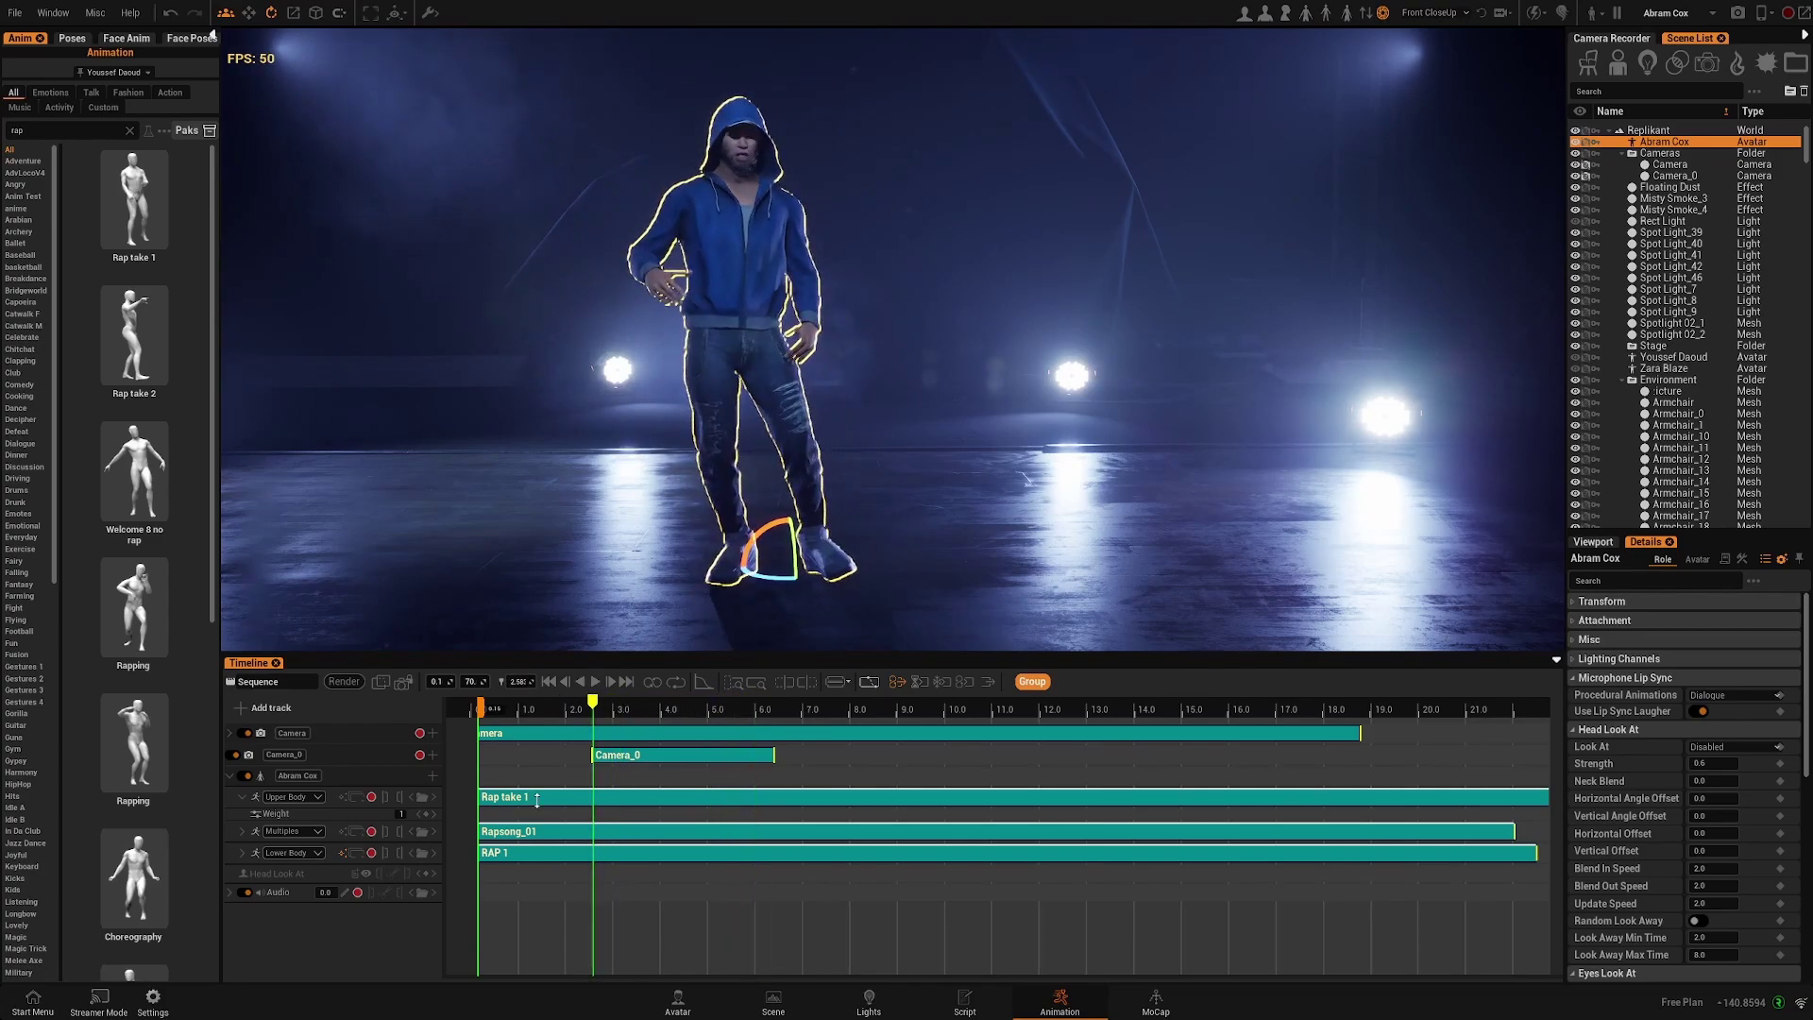
- Reduce the weight of the RAP 1 Lower Body clip to about half, comparing it with zero weight at several points of the sequence
click(543, 856)
drag(543, 862, 558, 858)
click(595, 682)
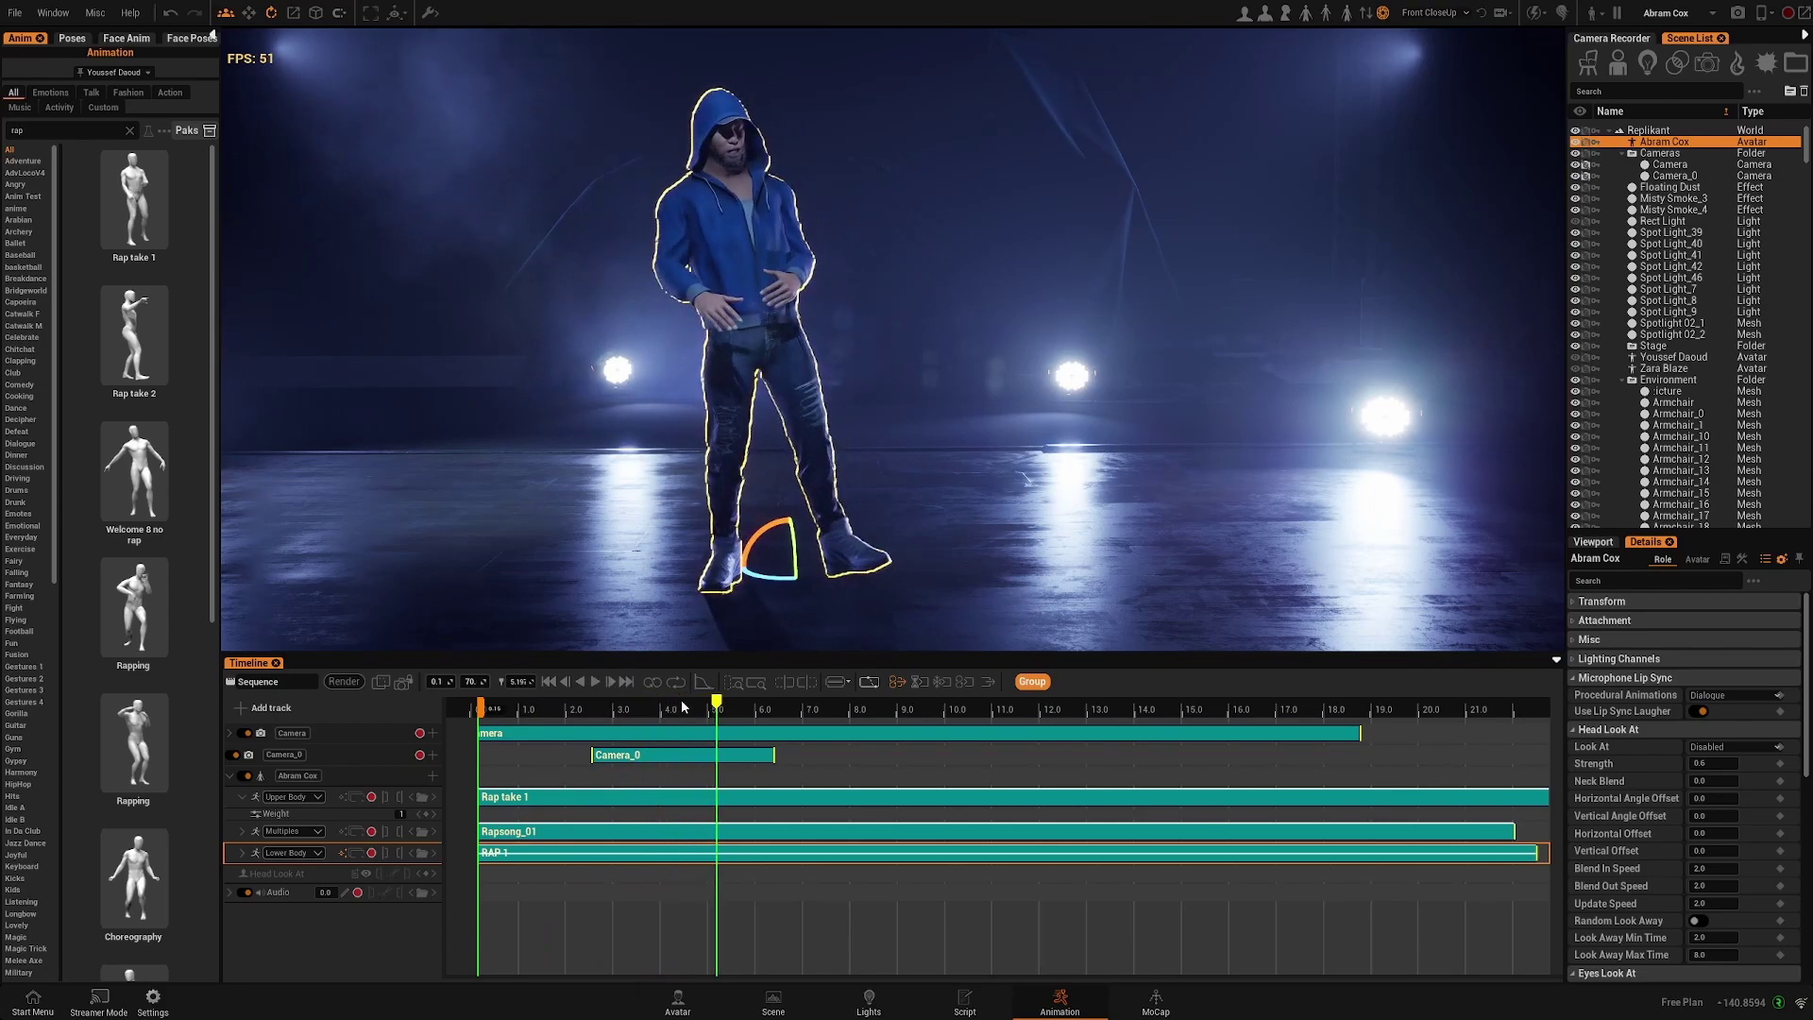
drag(552, 854, 547, 875)
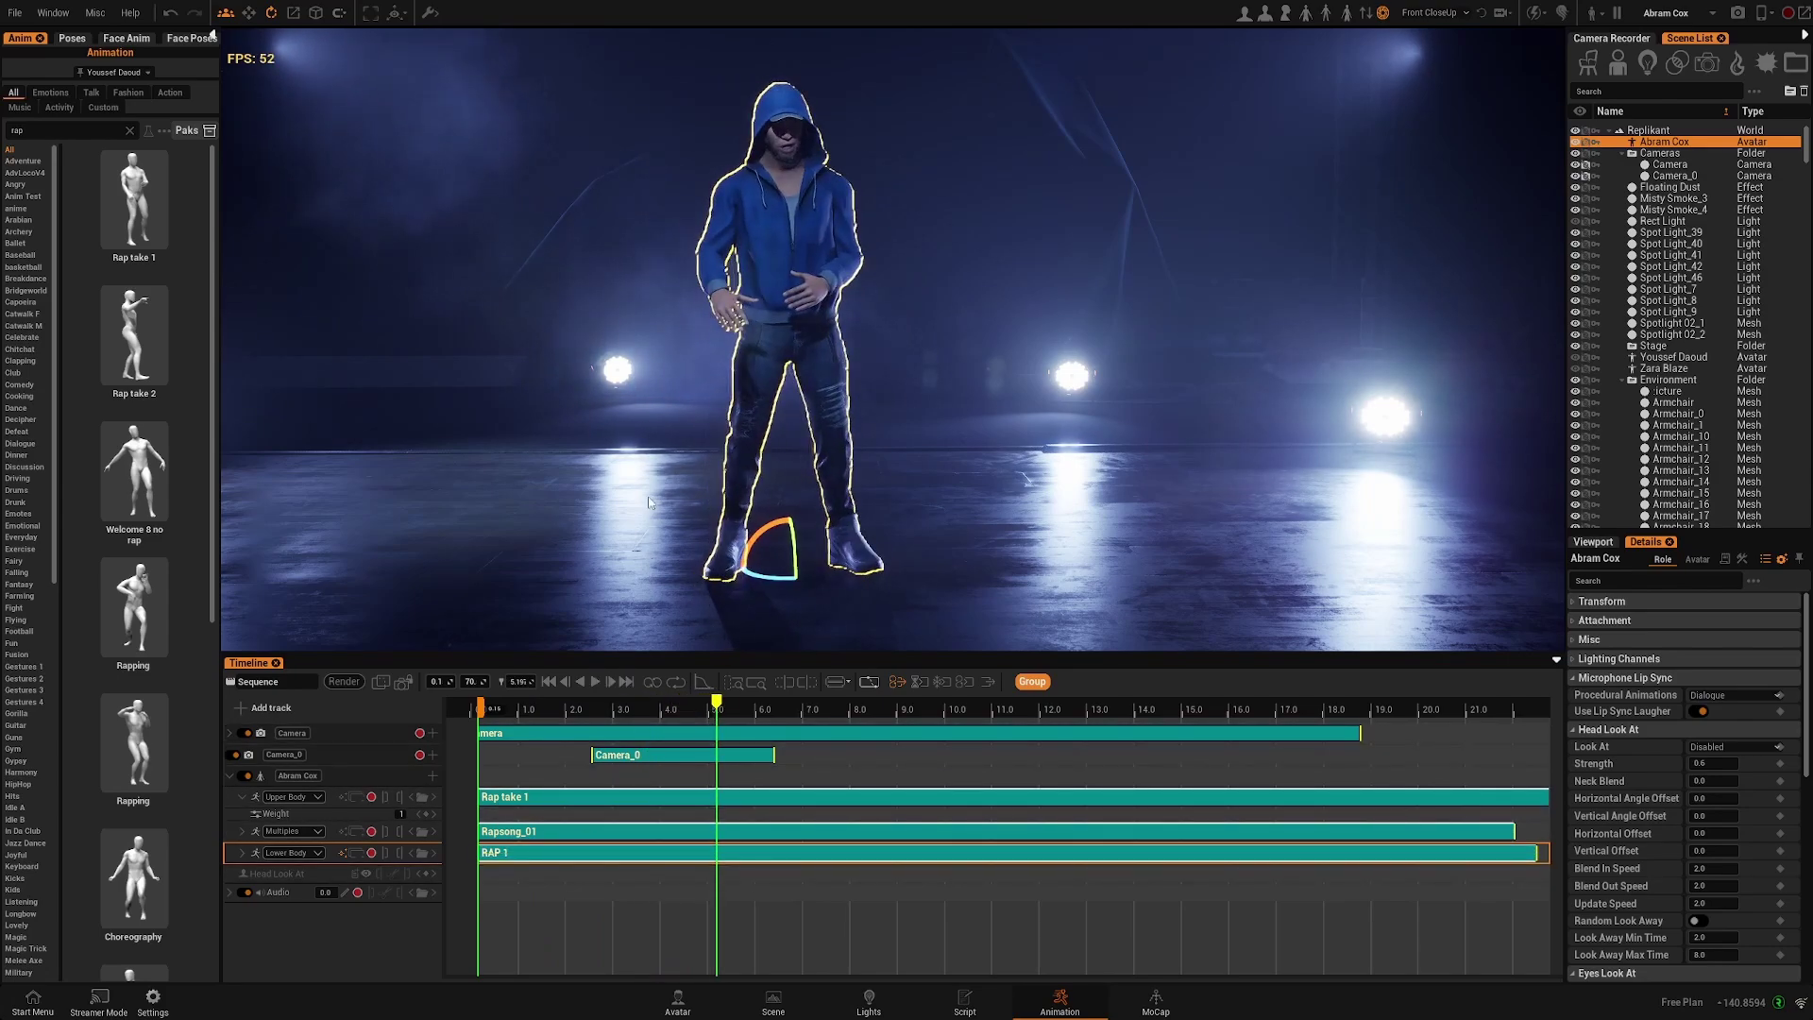
click(676, 709)
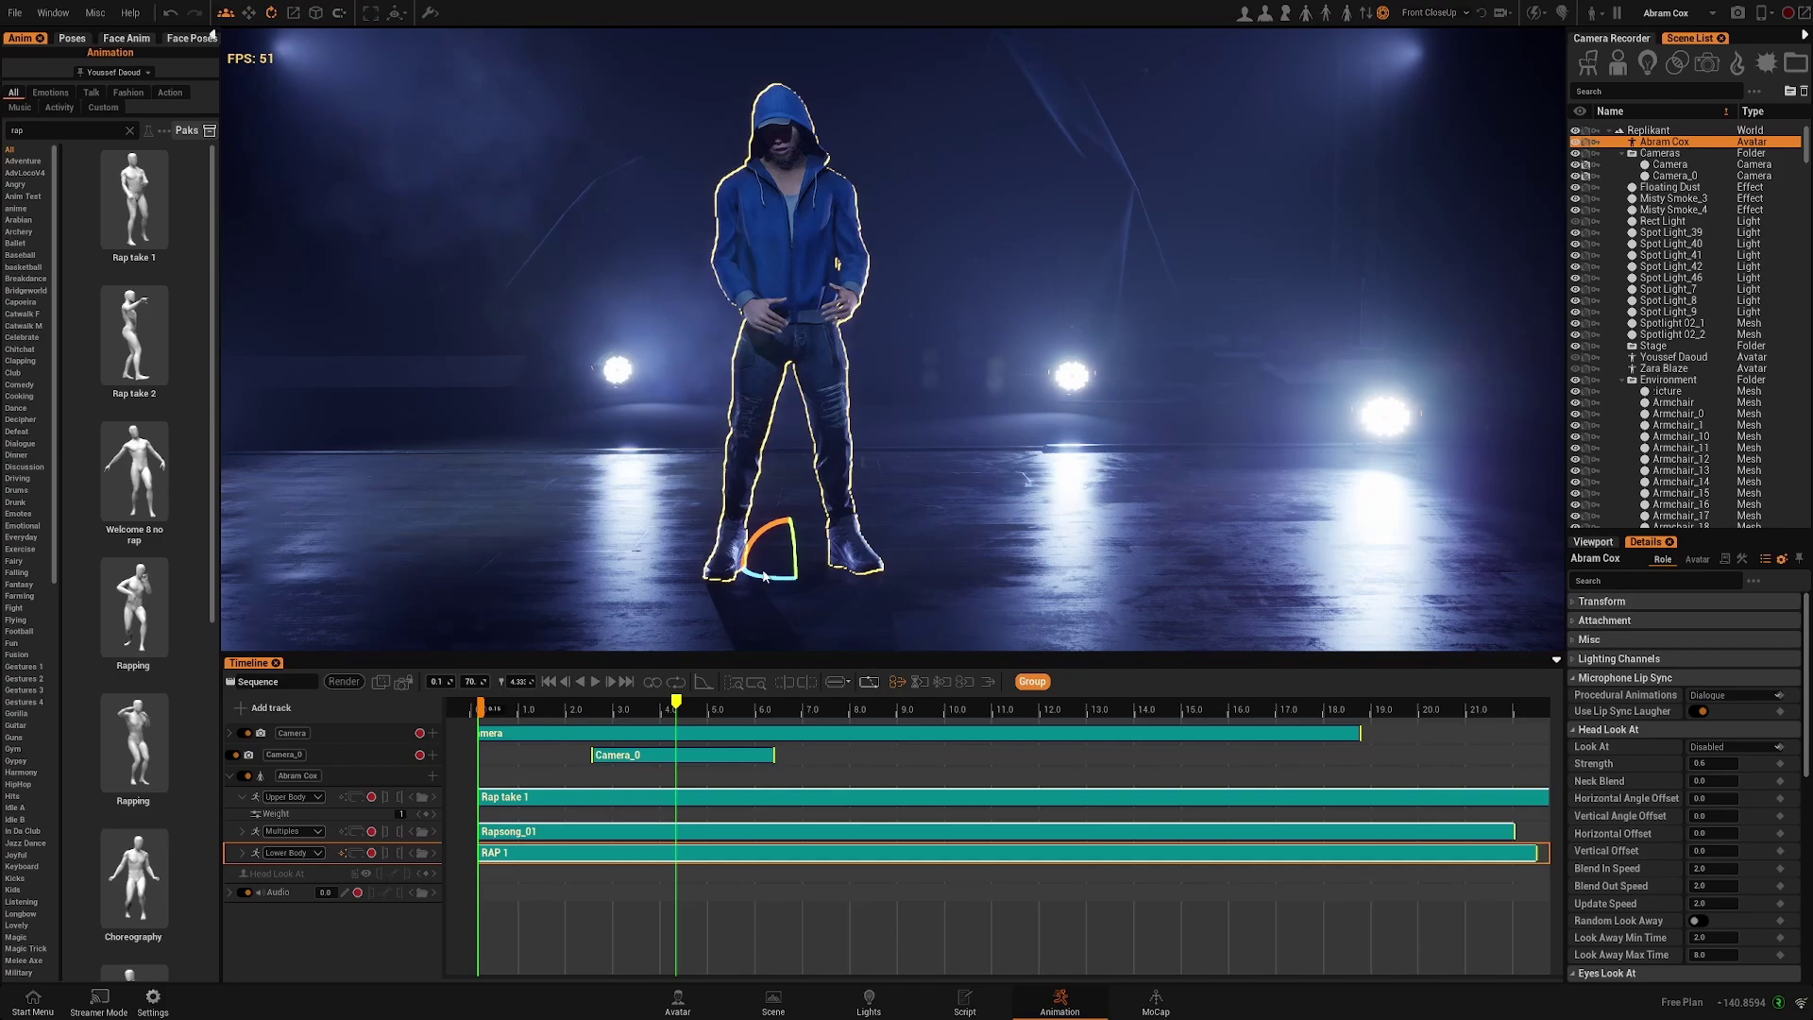
drag(663, 711, 581, 710)
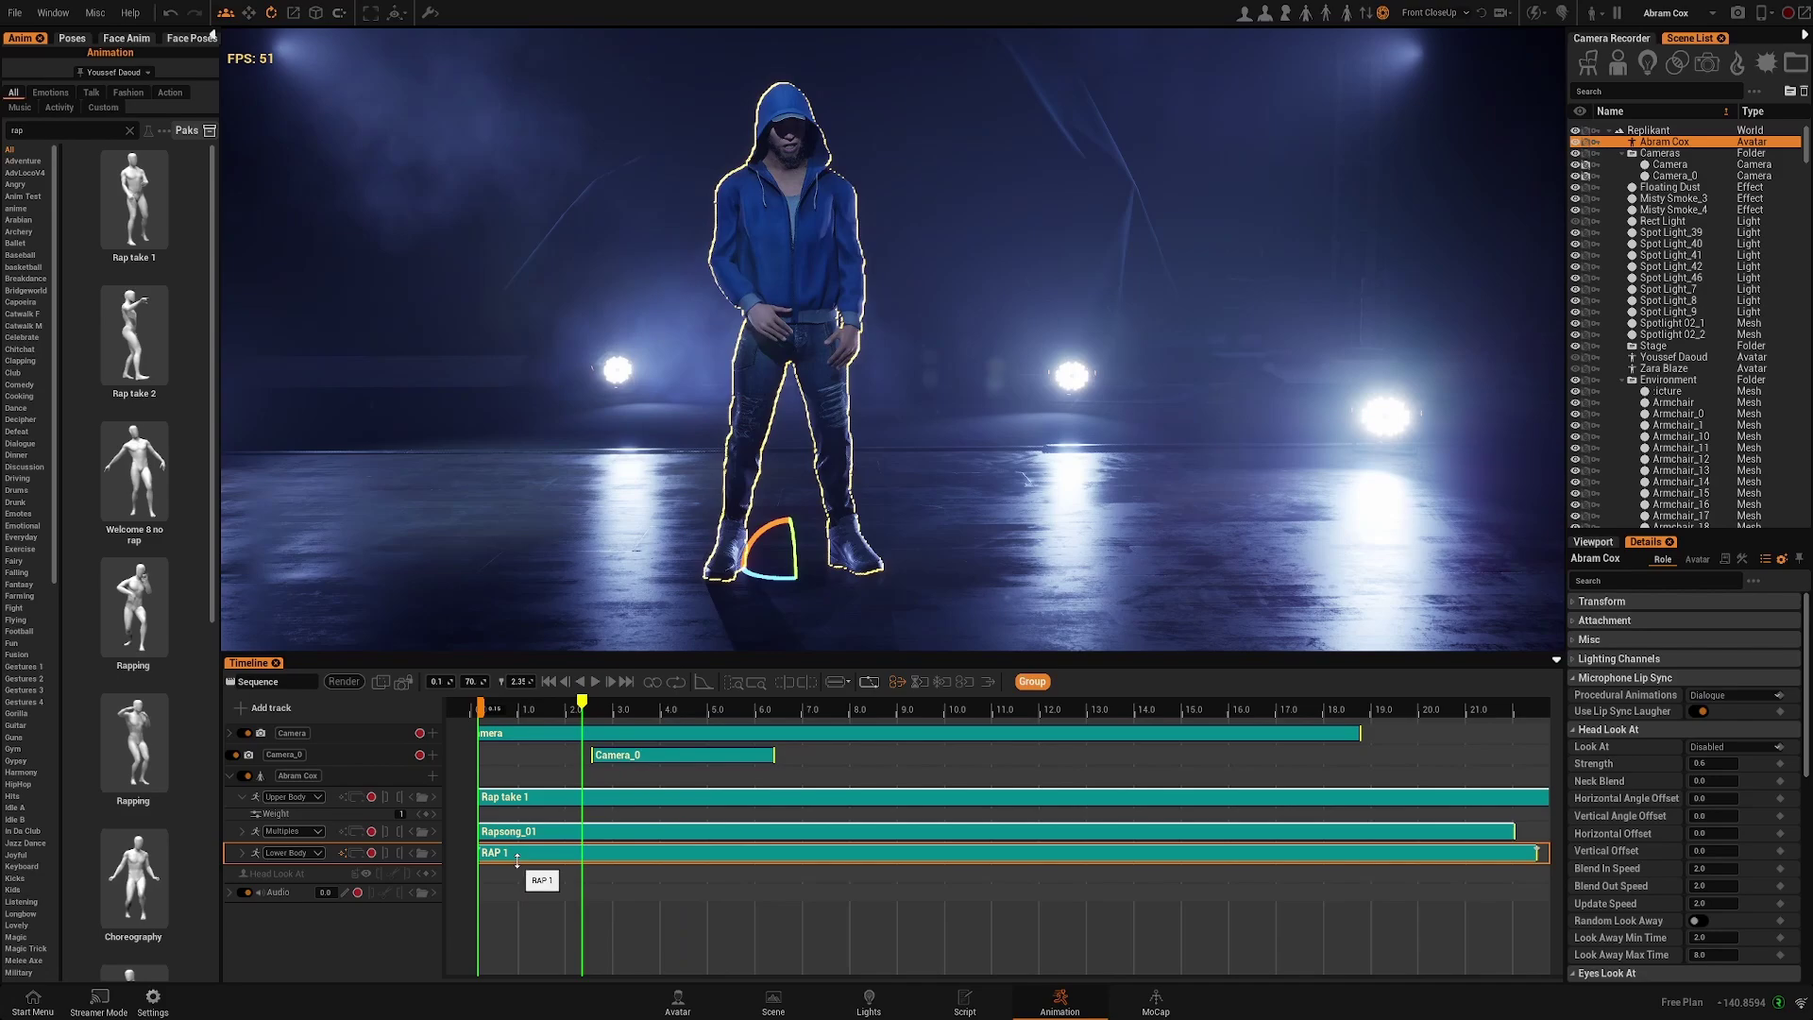
drag(531, 857, 547, 850)
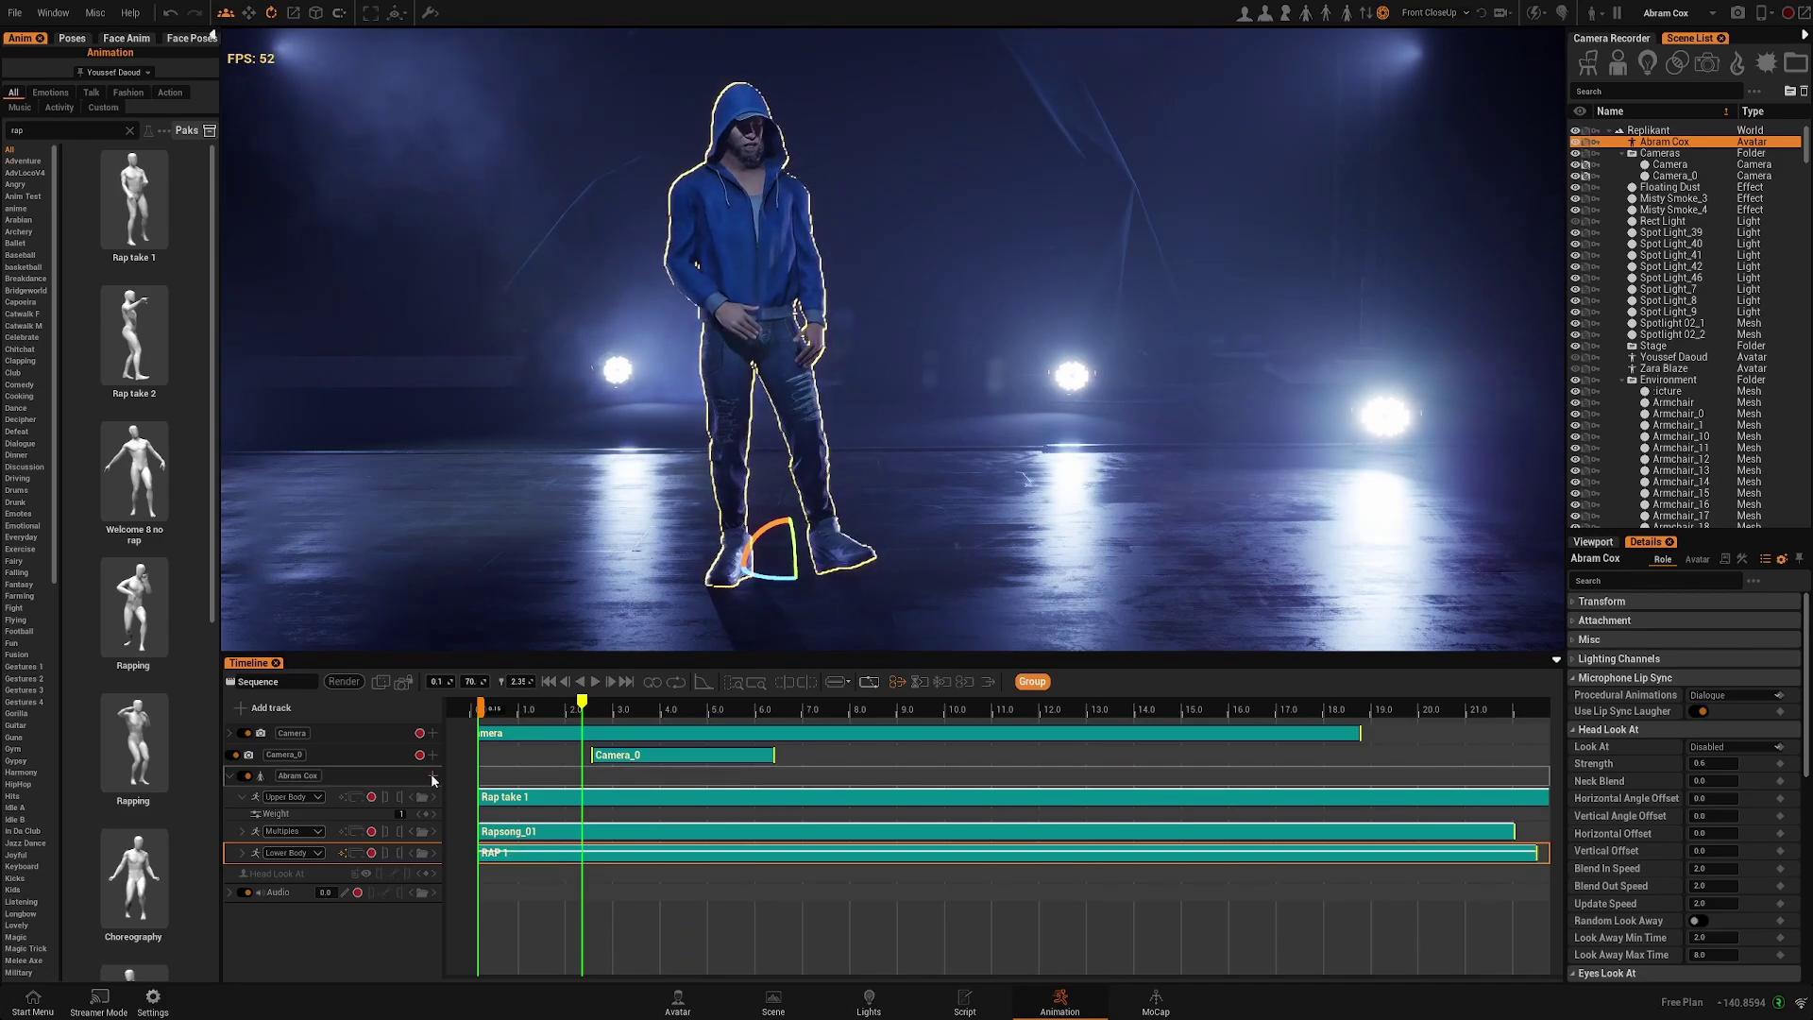
- Add another body animation track to the avatar, move it below the RAP 1 track, and limit it to the Lower Body
click(433, 776)
click(472, 763)
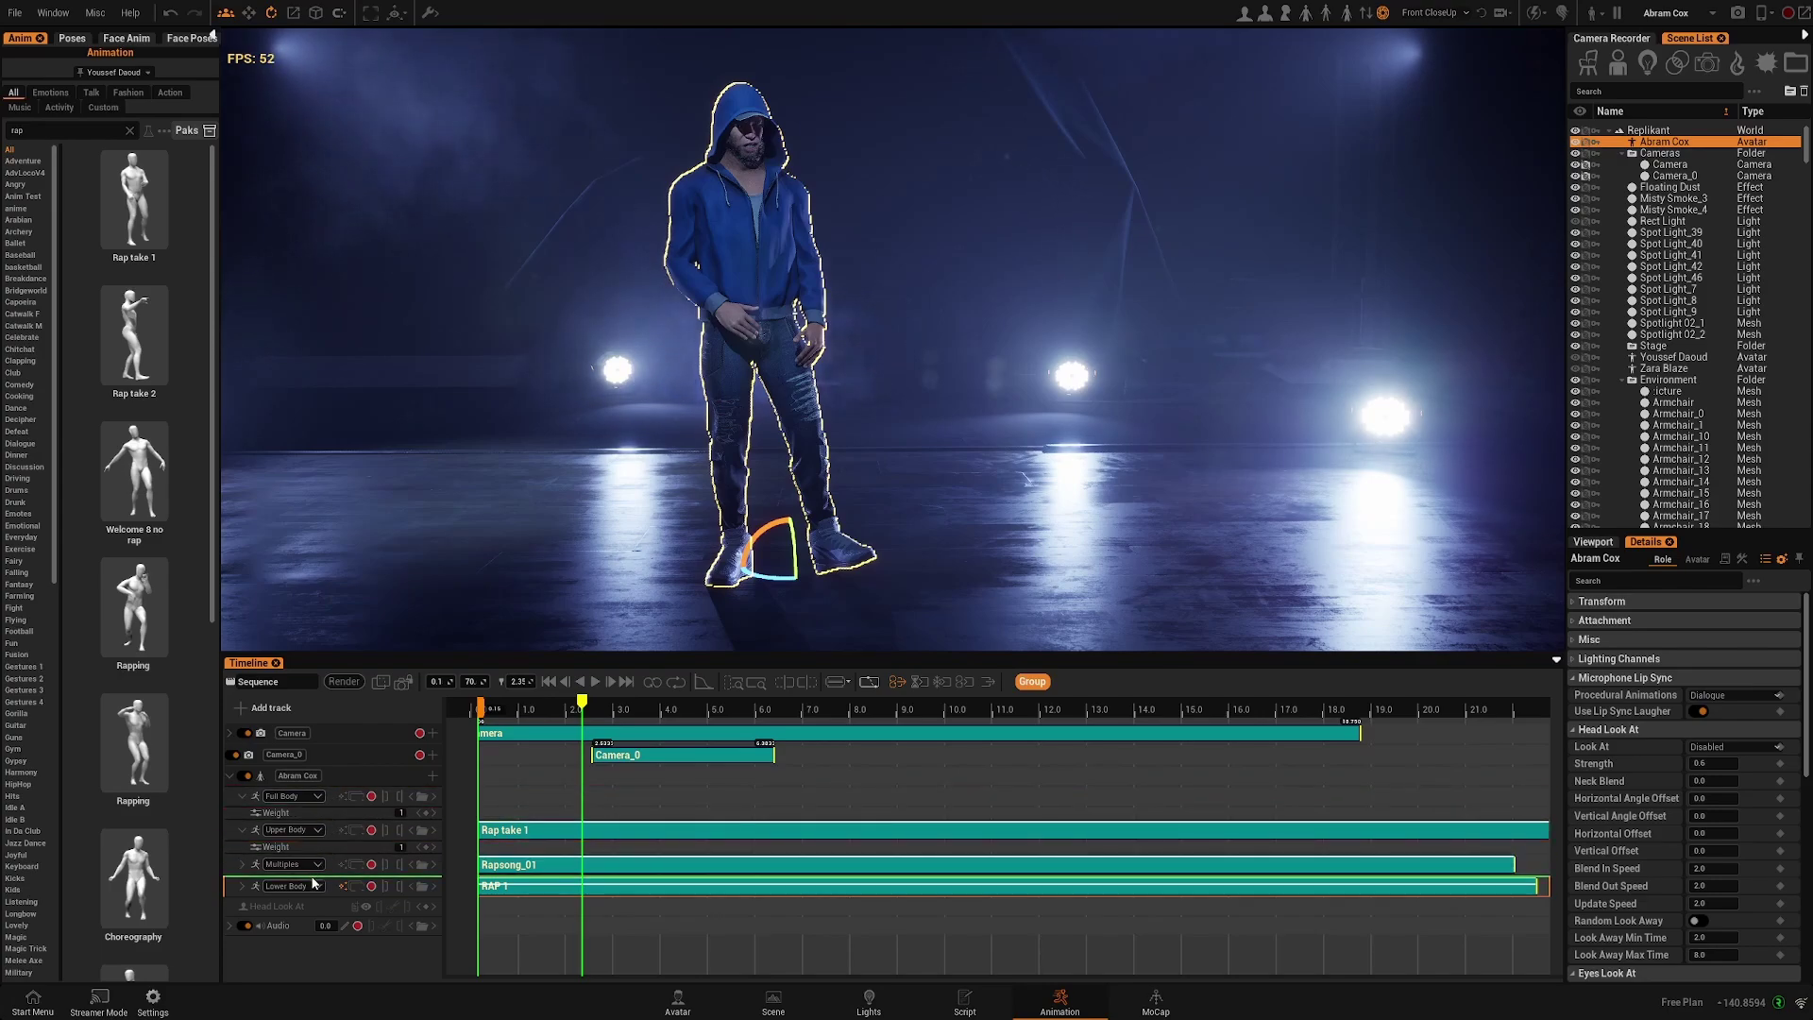
drag(310, 894, 310, 905)
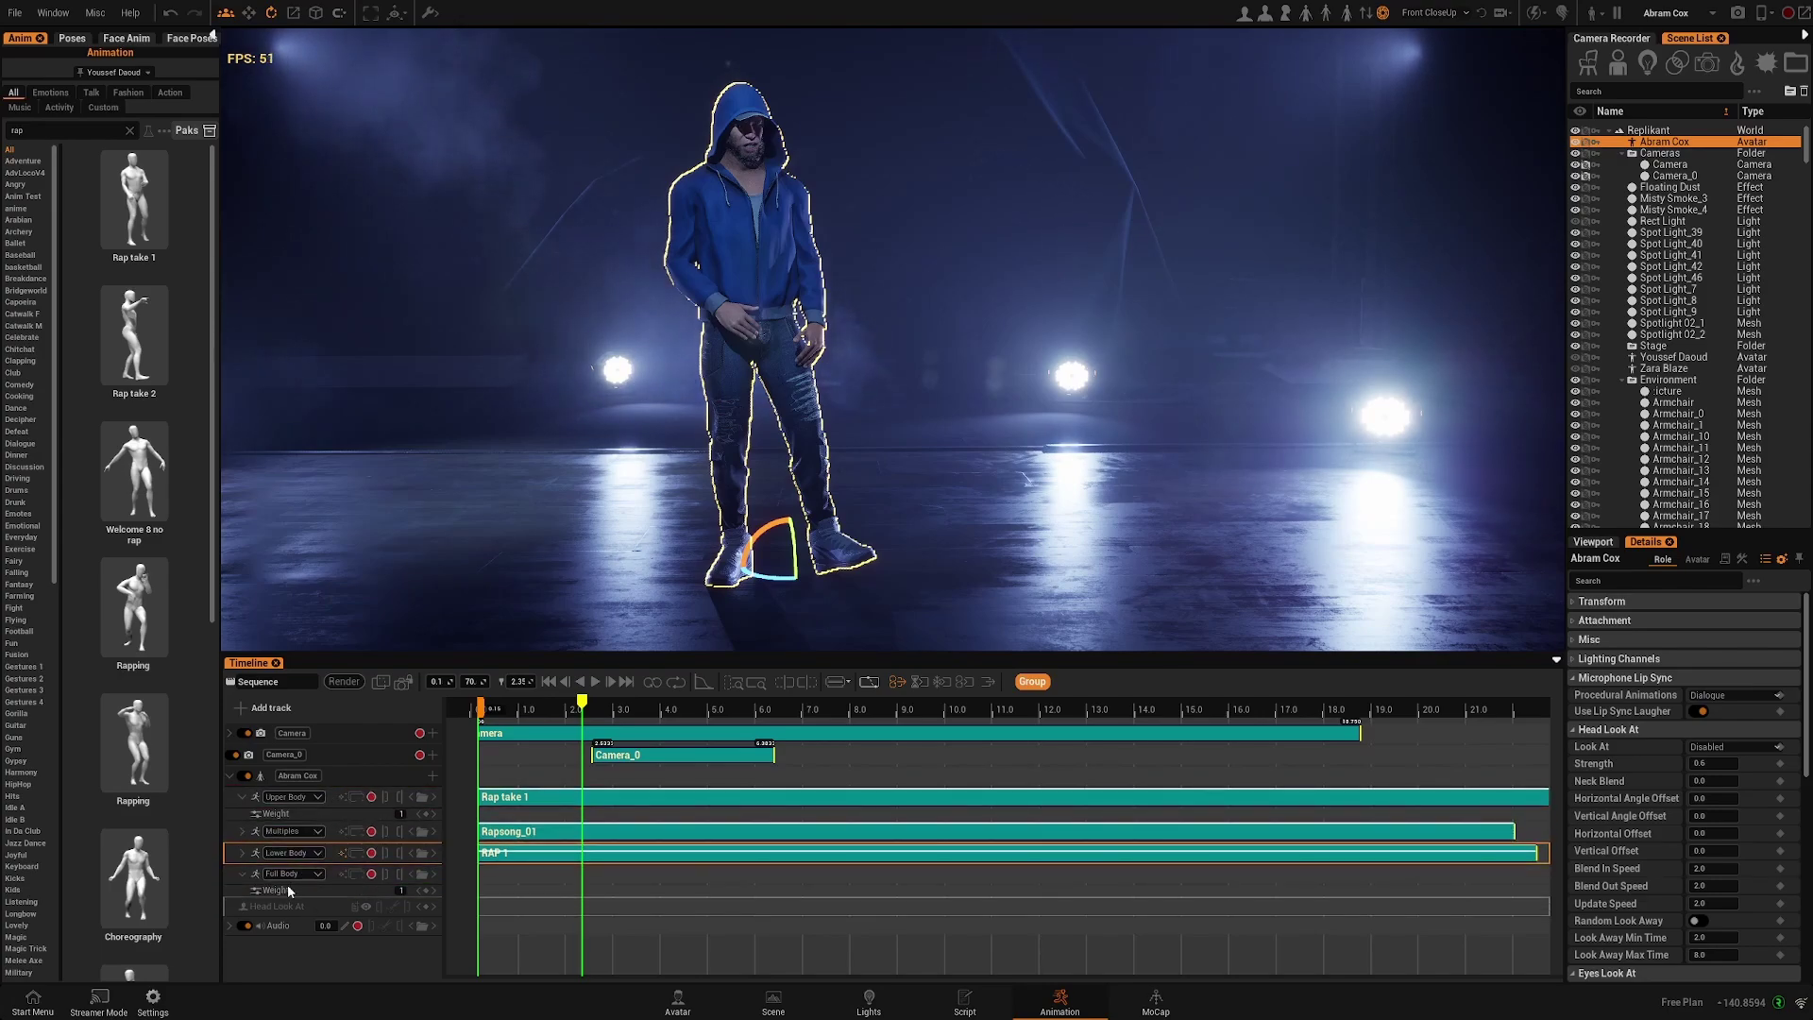
click(304, 874)
click(298, 897)
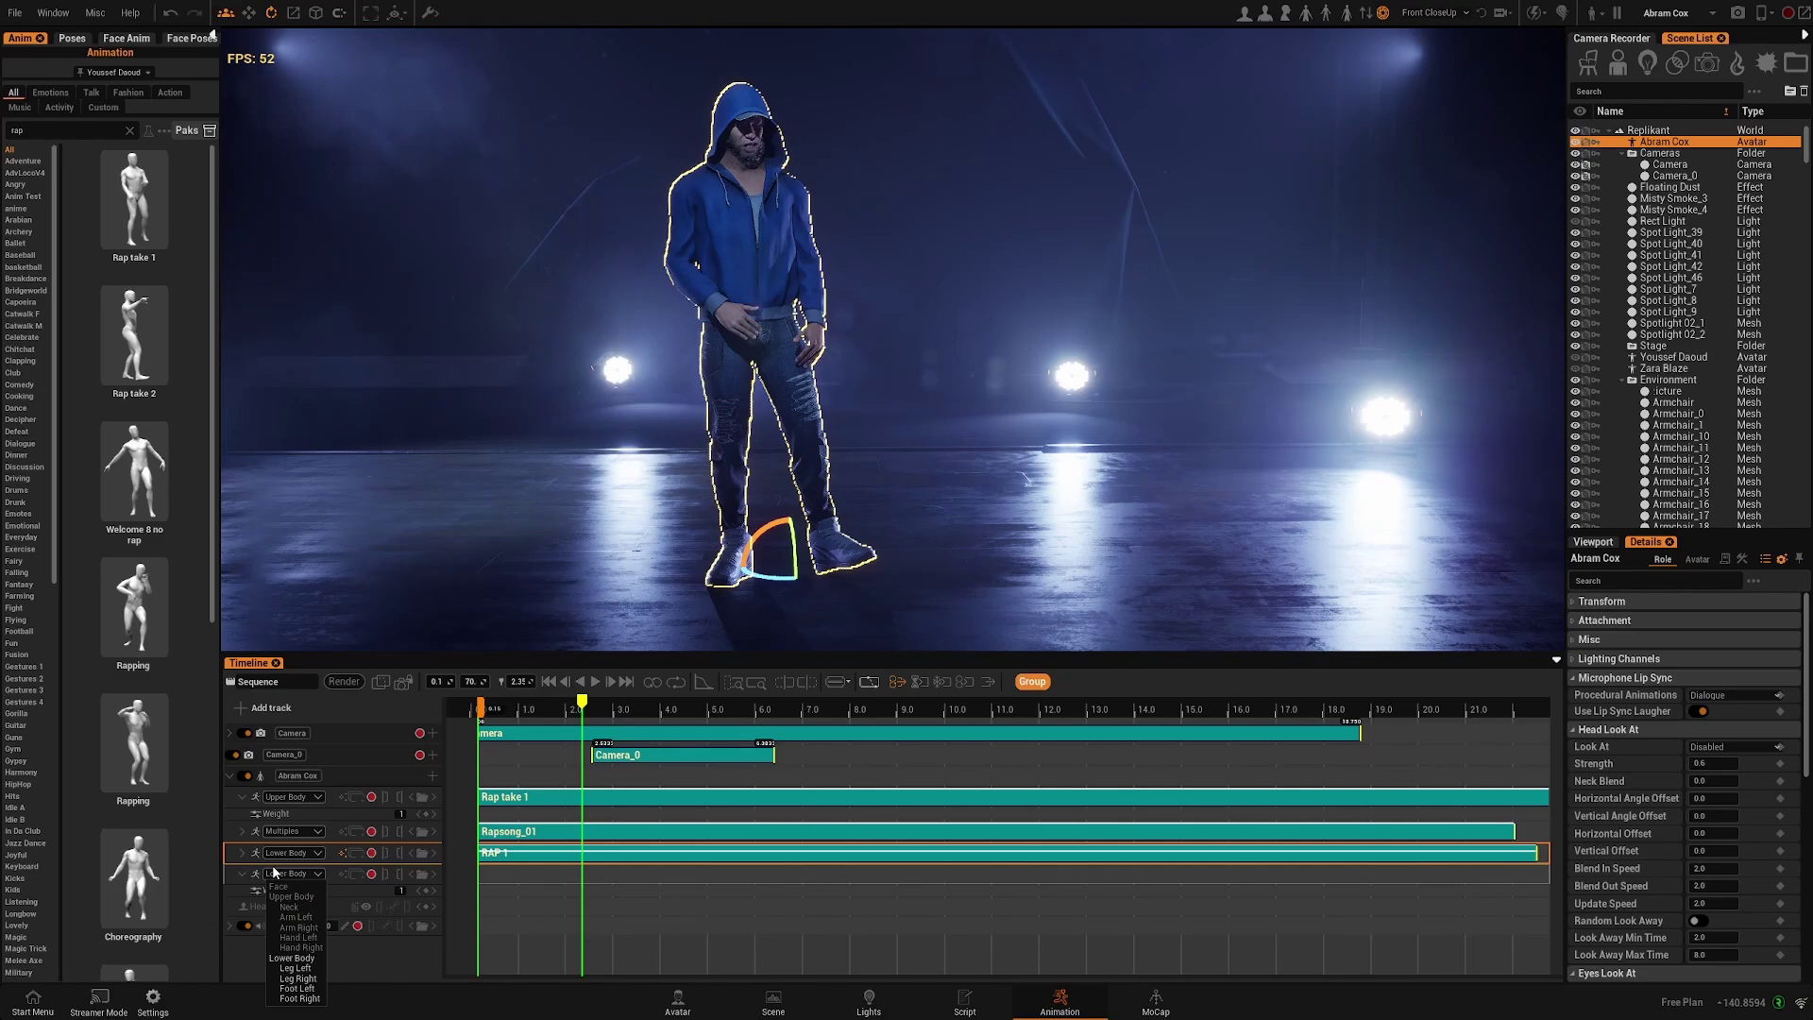
click(518, 907)
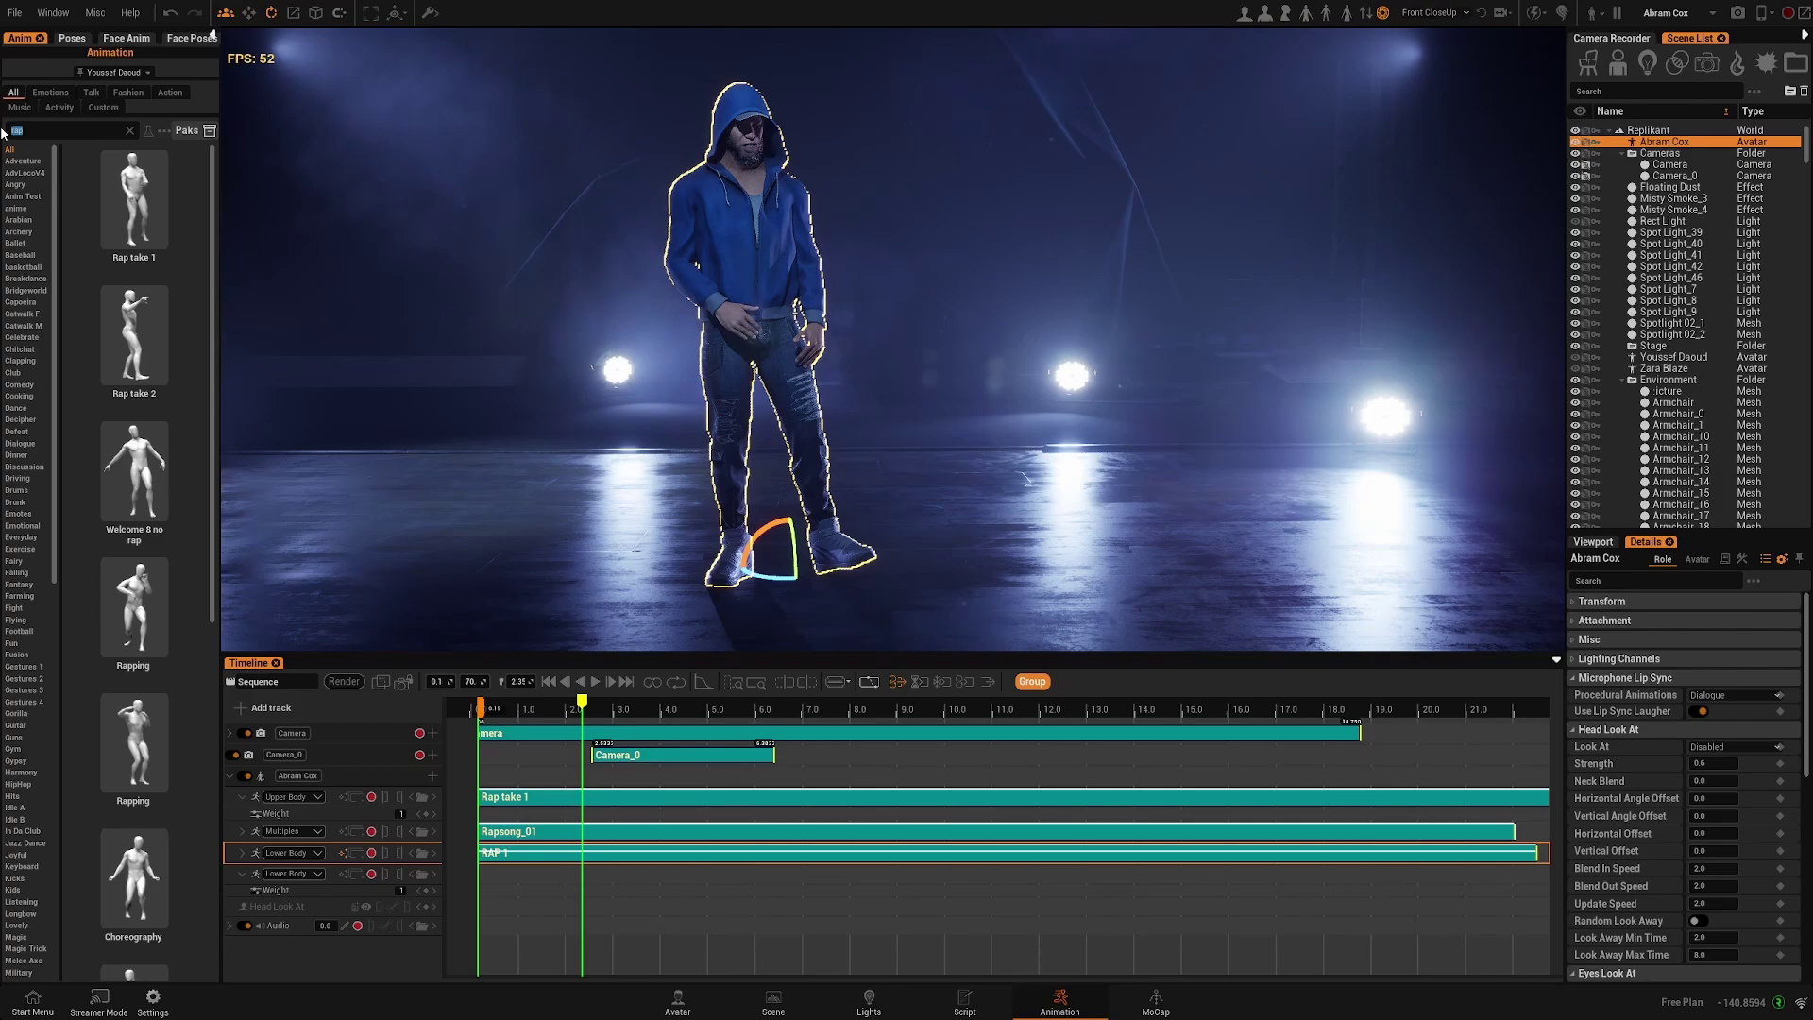
- Search the animations for "idle", place Idle 4 at the start of the new Lower Body track, and extend it to about 12 seconds
text(idle)
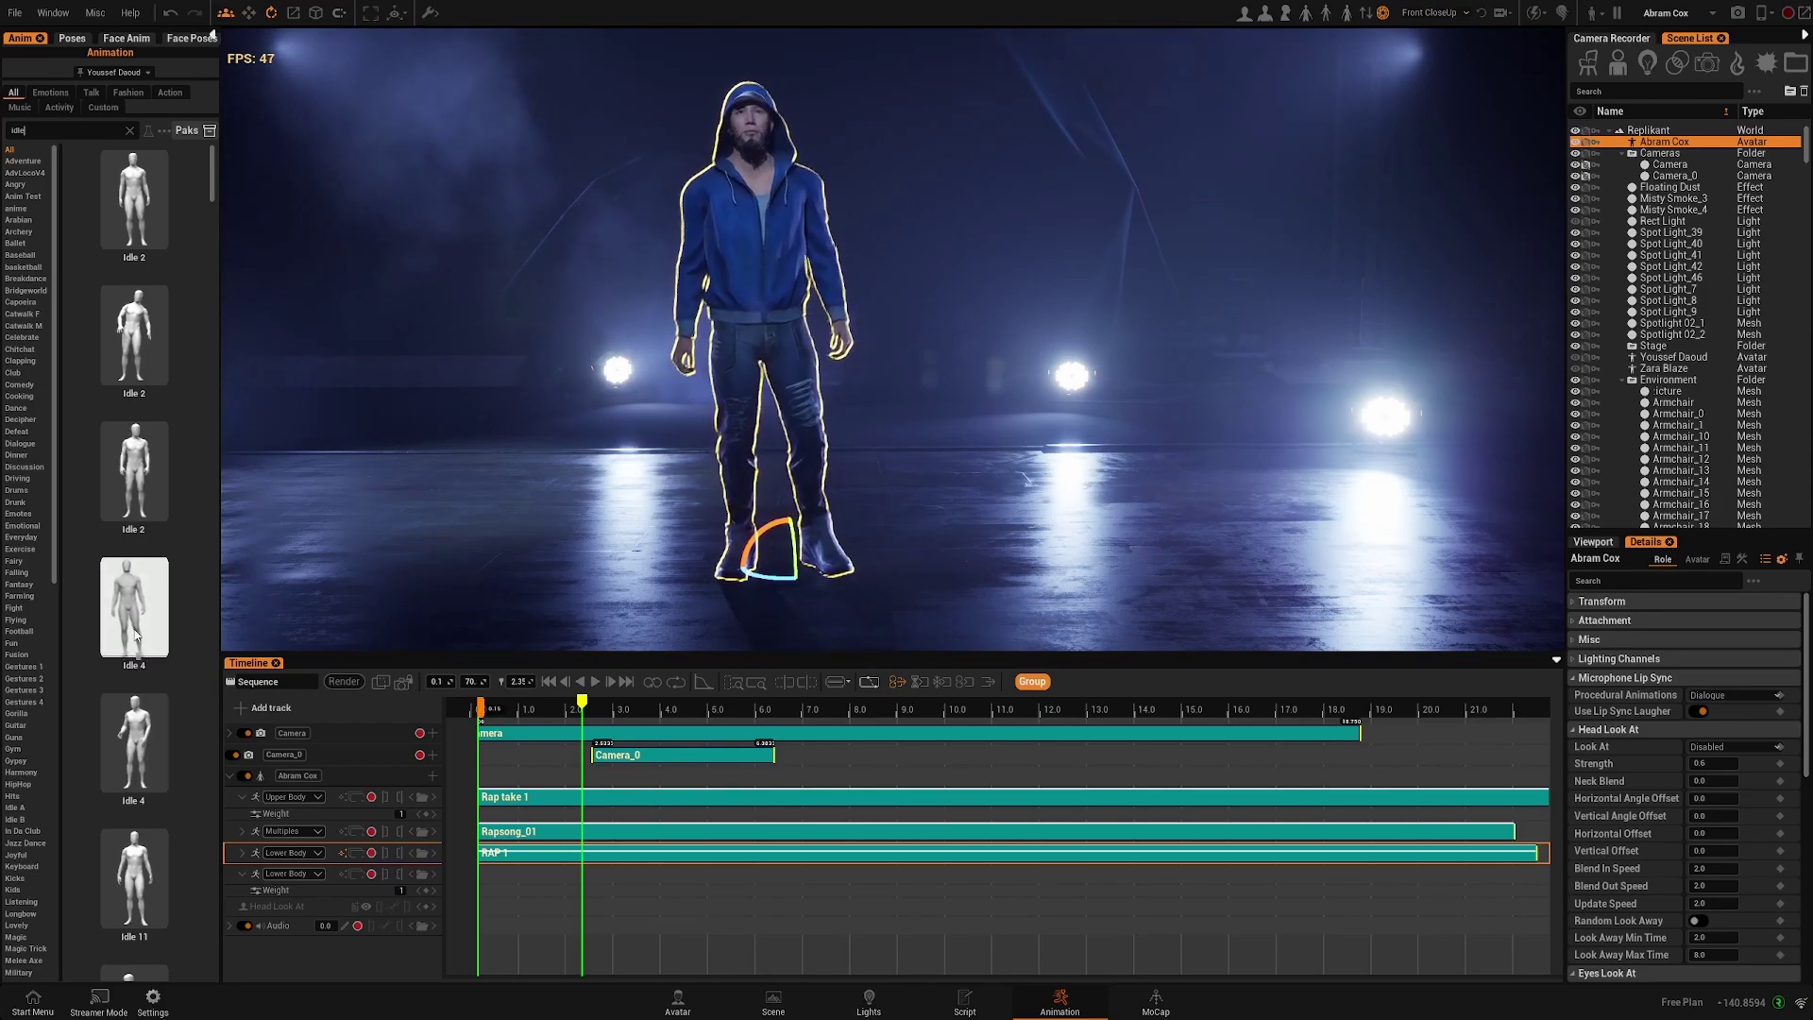
drag(134, 633, 483, 879)
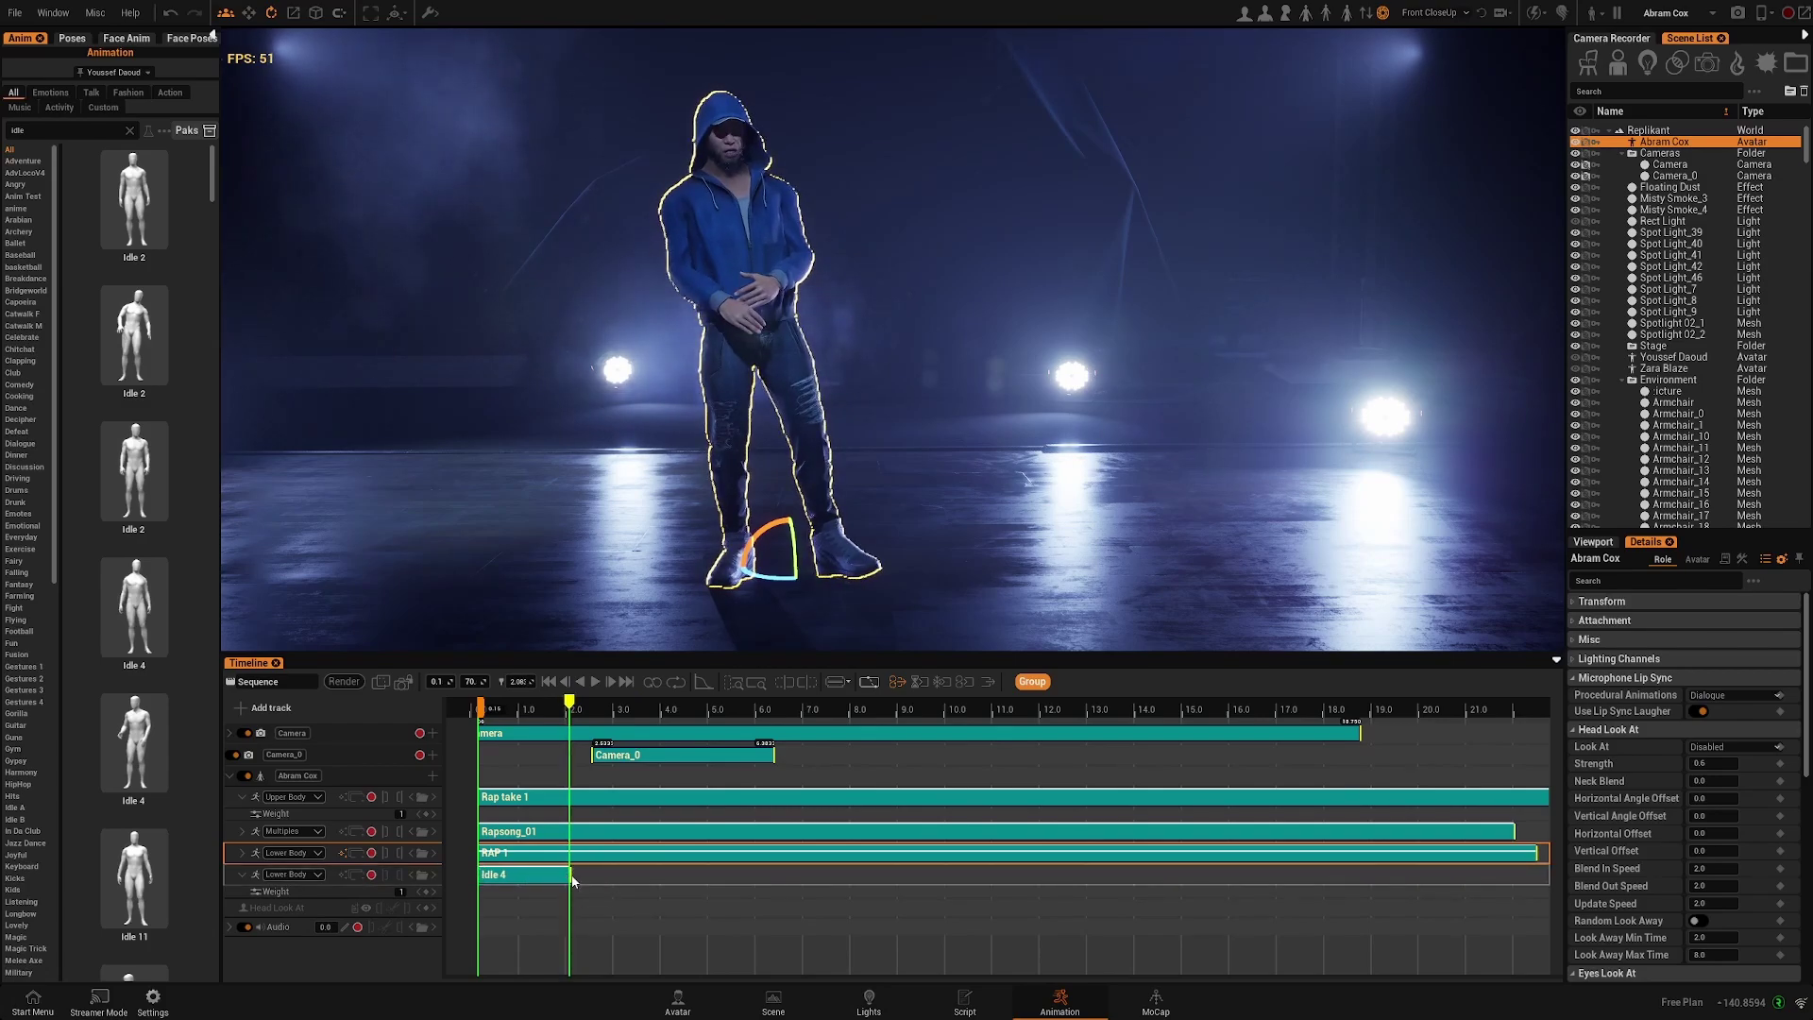
drag(572, 881, 963, 853)
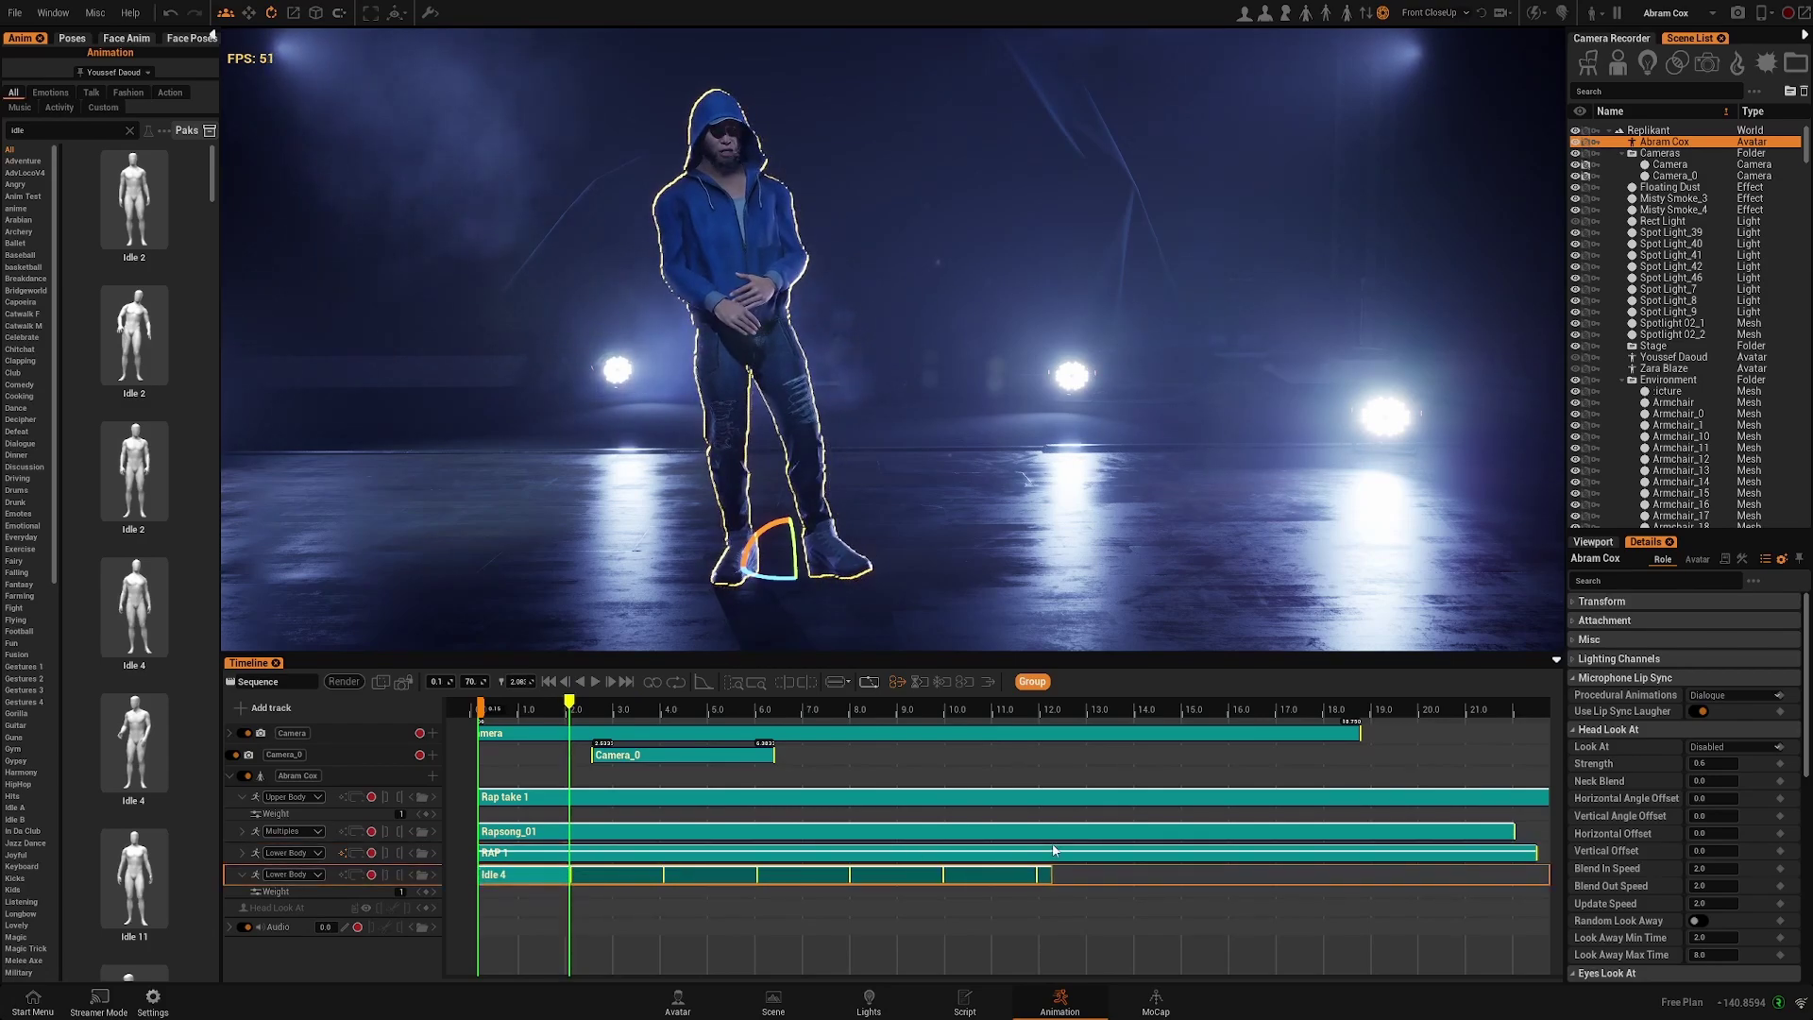
- Readjust the RAP 1 clip's weight to blend it with Idle 4, scrubbing the sequence to compare the leg motion
drag(579, 715, 526, 715)
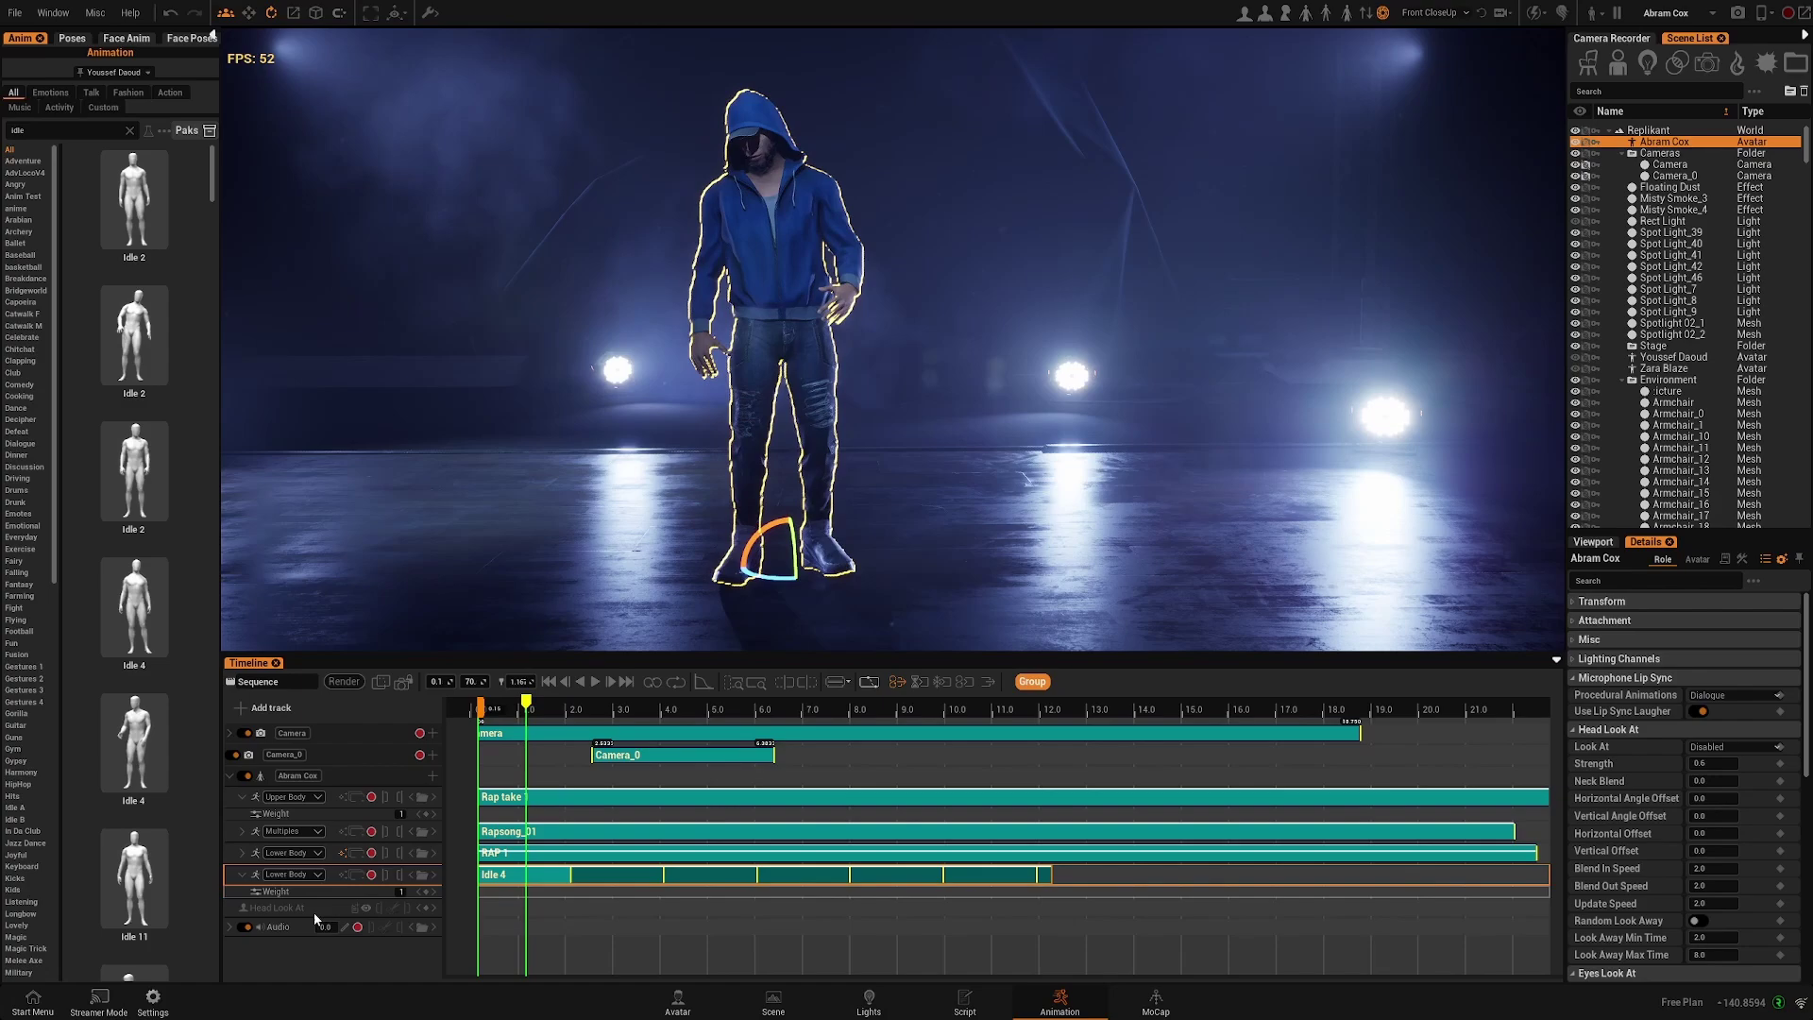
click(546, 847)
drag(545, 840, 540, 853)
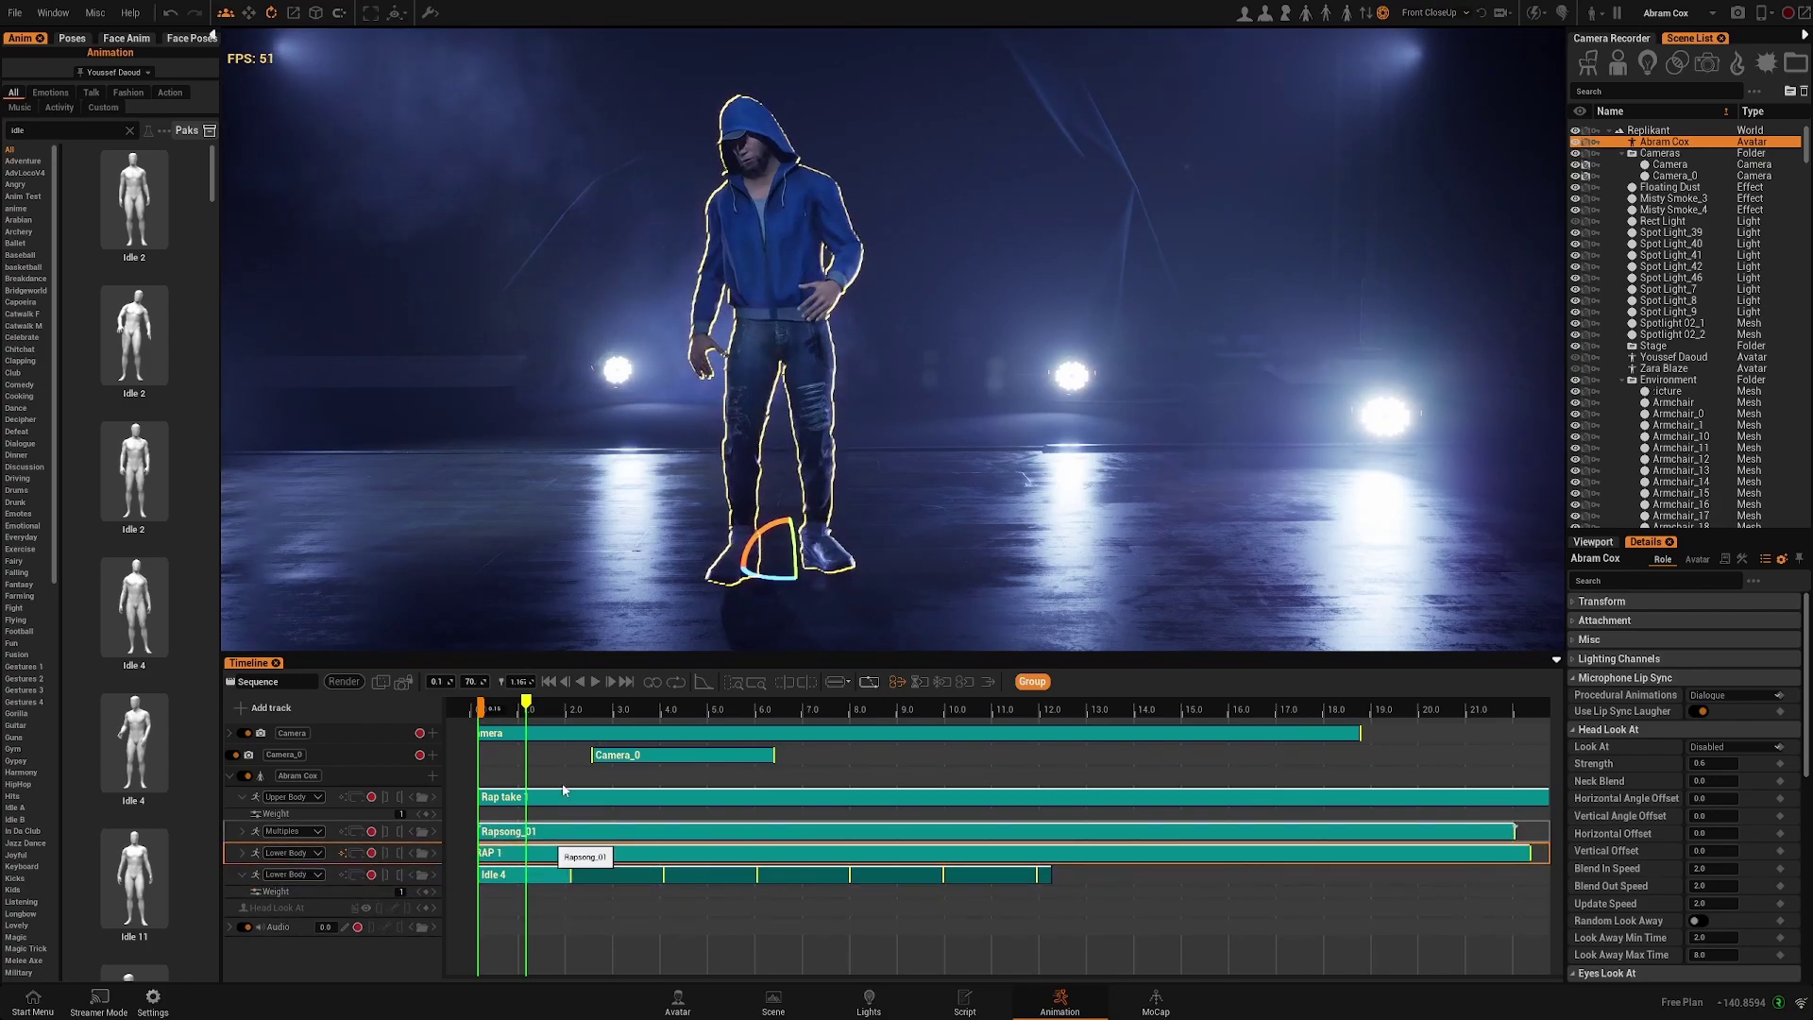
drag(526, 704, 669, 715)
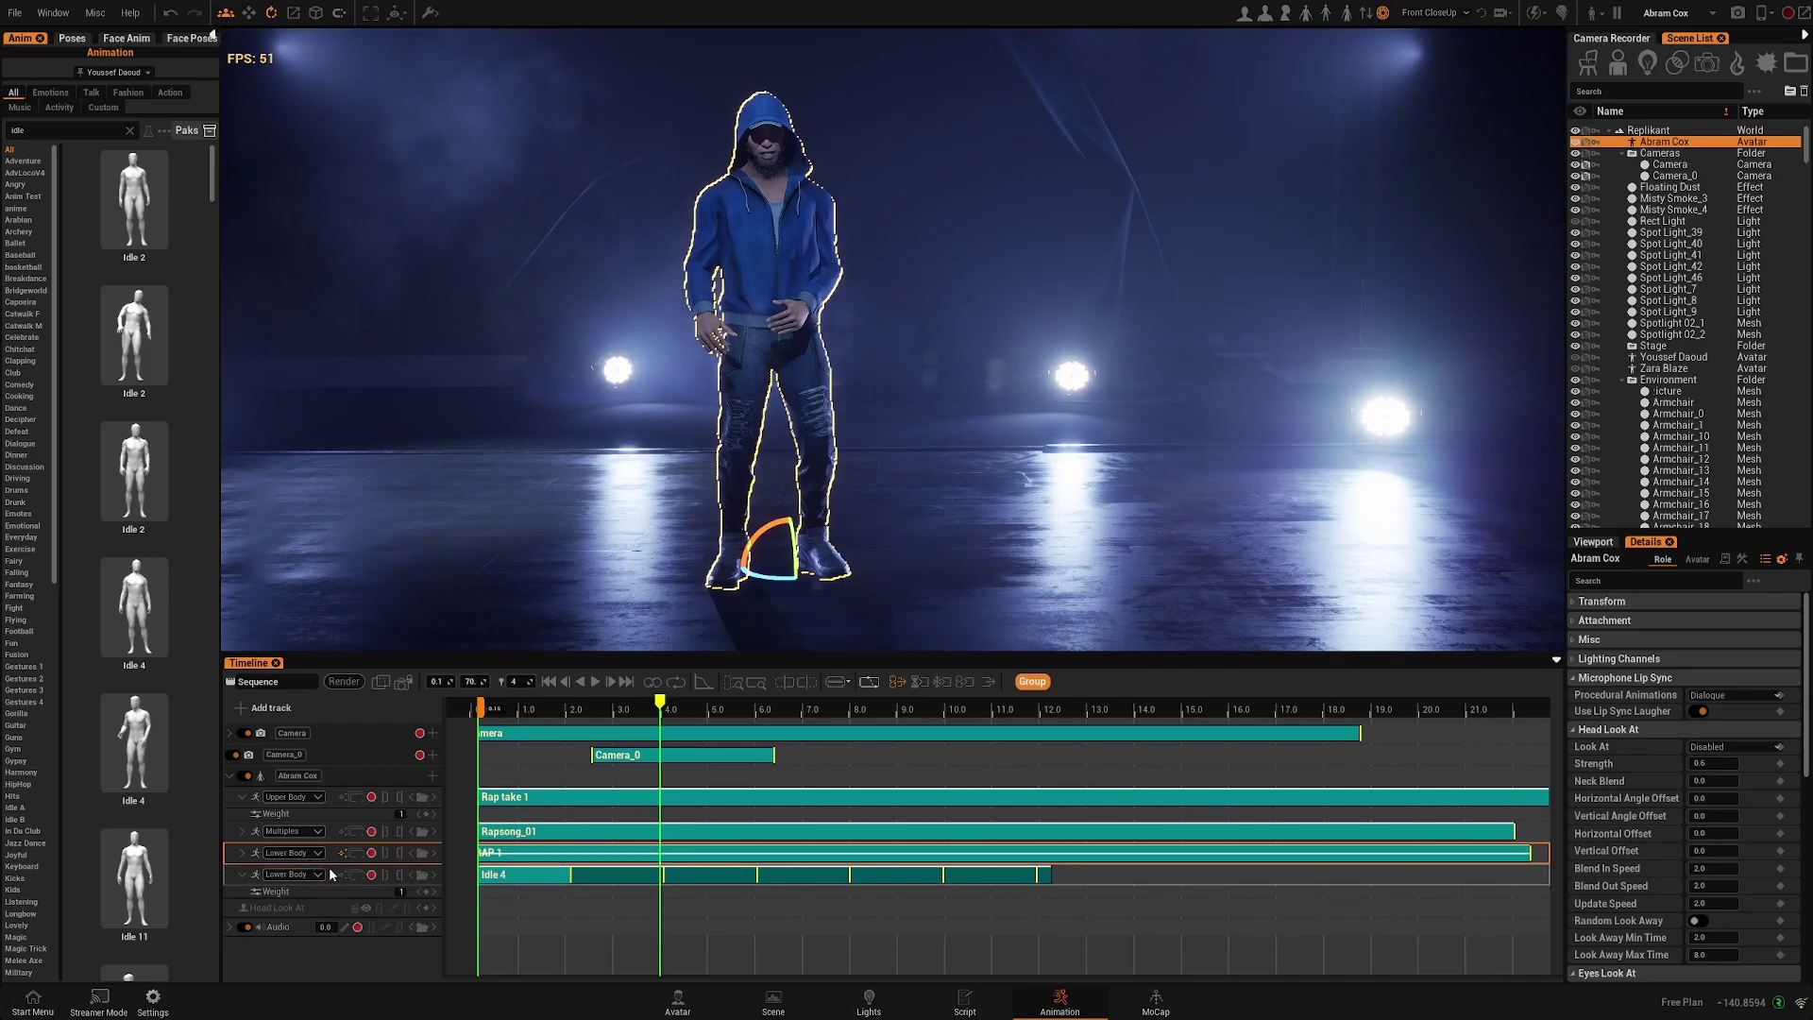
- Play and scrub the early part of the sequence to examine the blended RAP 1 and Idle 4 leg movement
click(602, 715)
drag(601, 715, 562, 719)
click(596, 685)
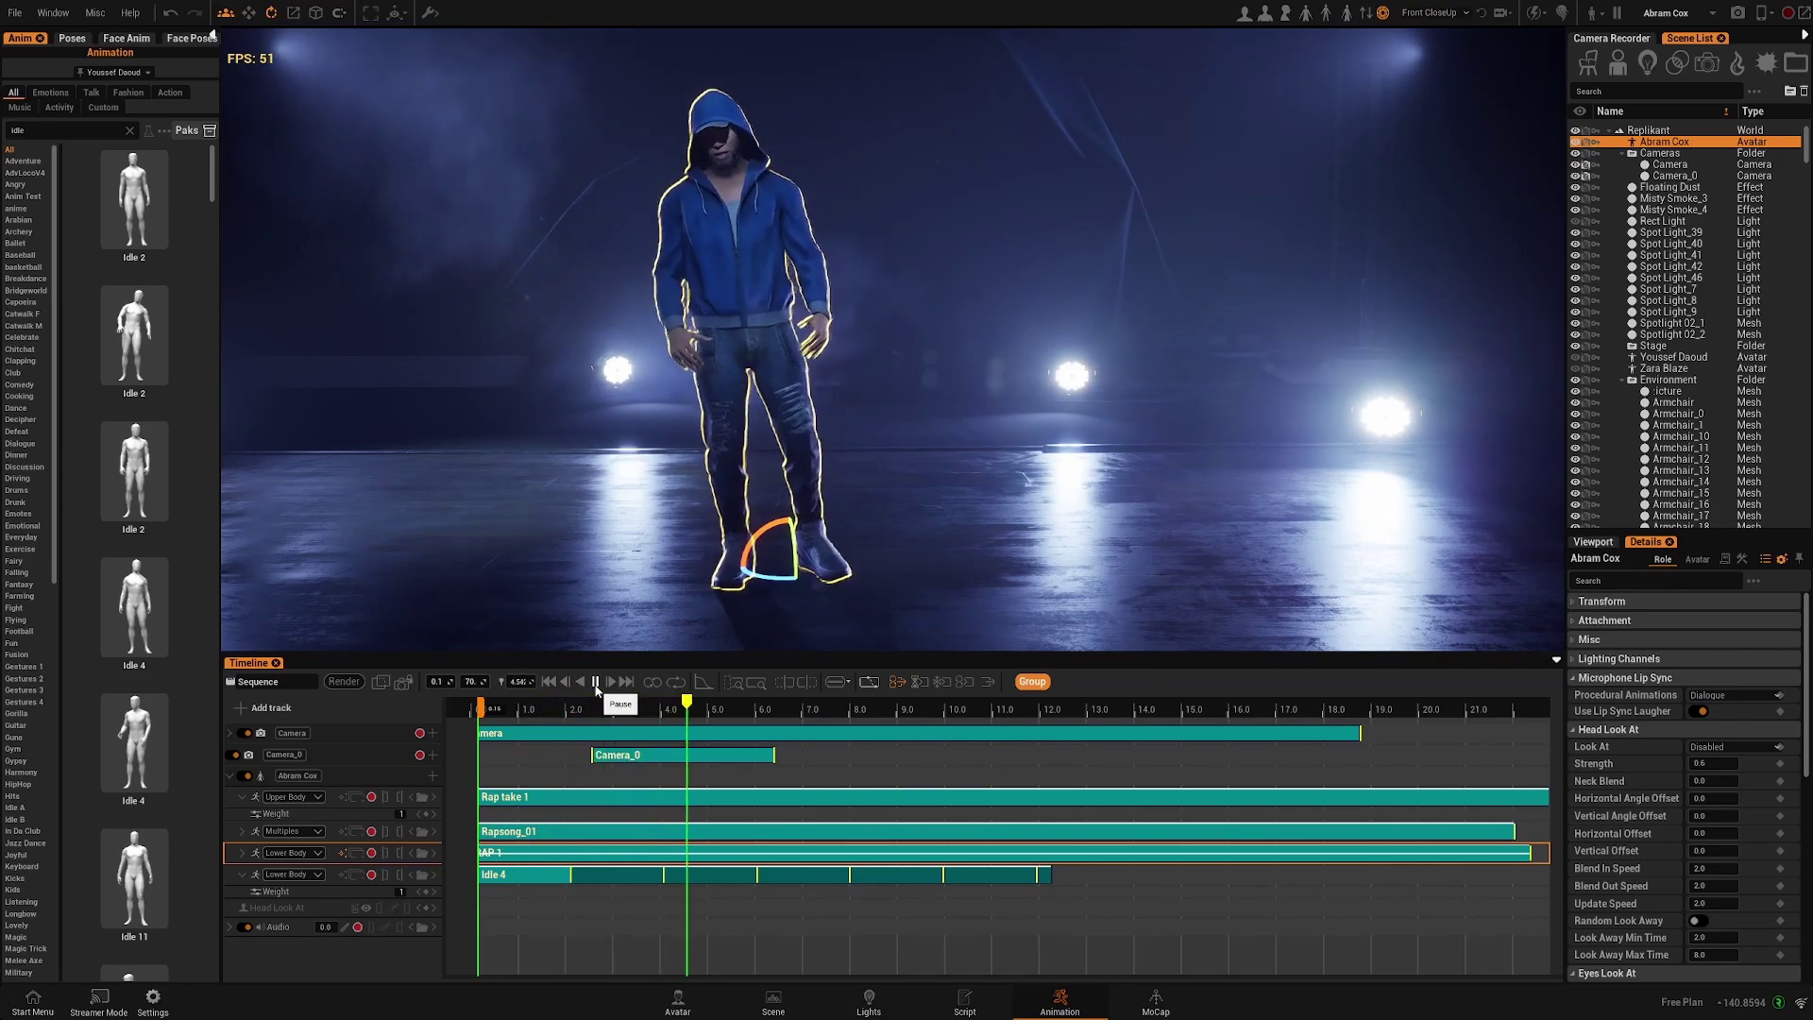
click(595, 681)
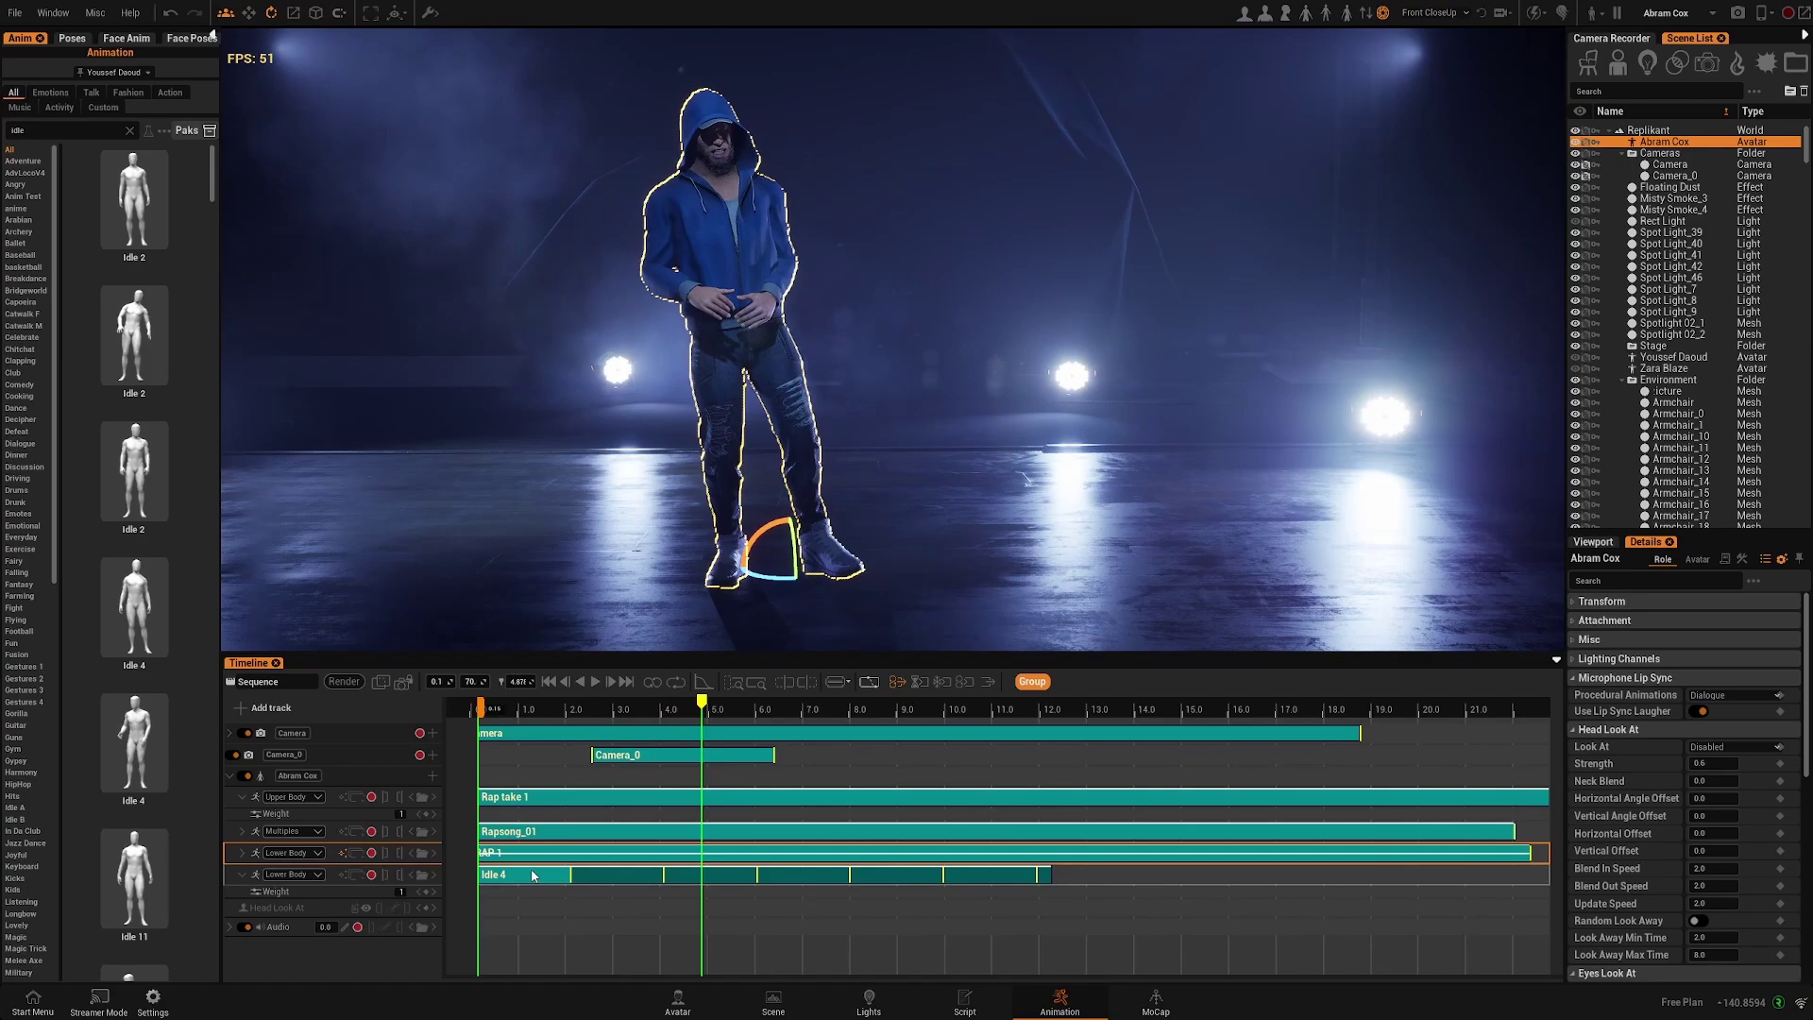
click(642, 711)
click(626, 709)
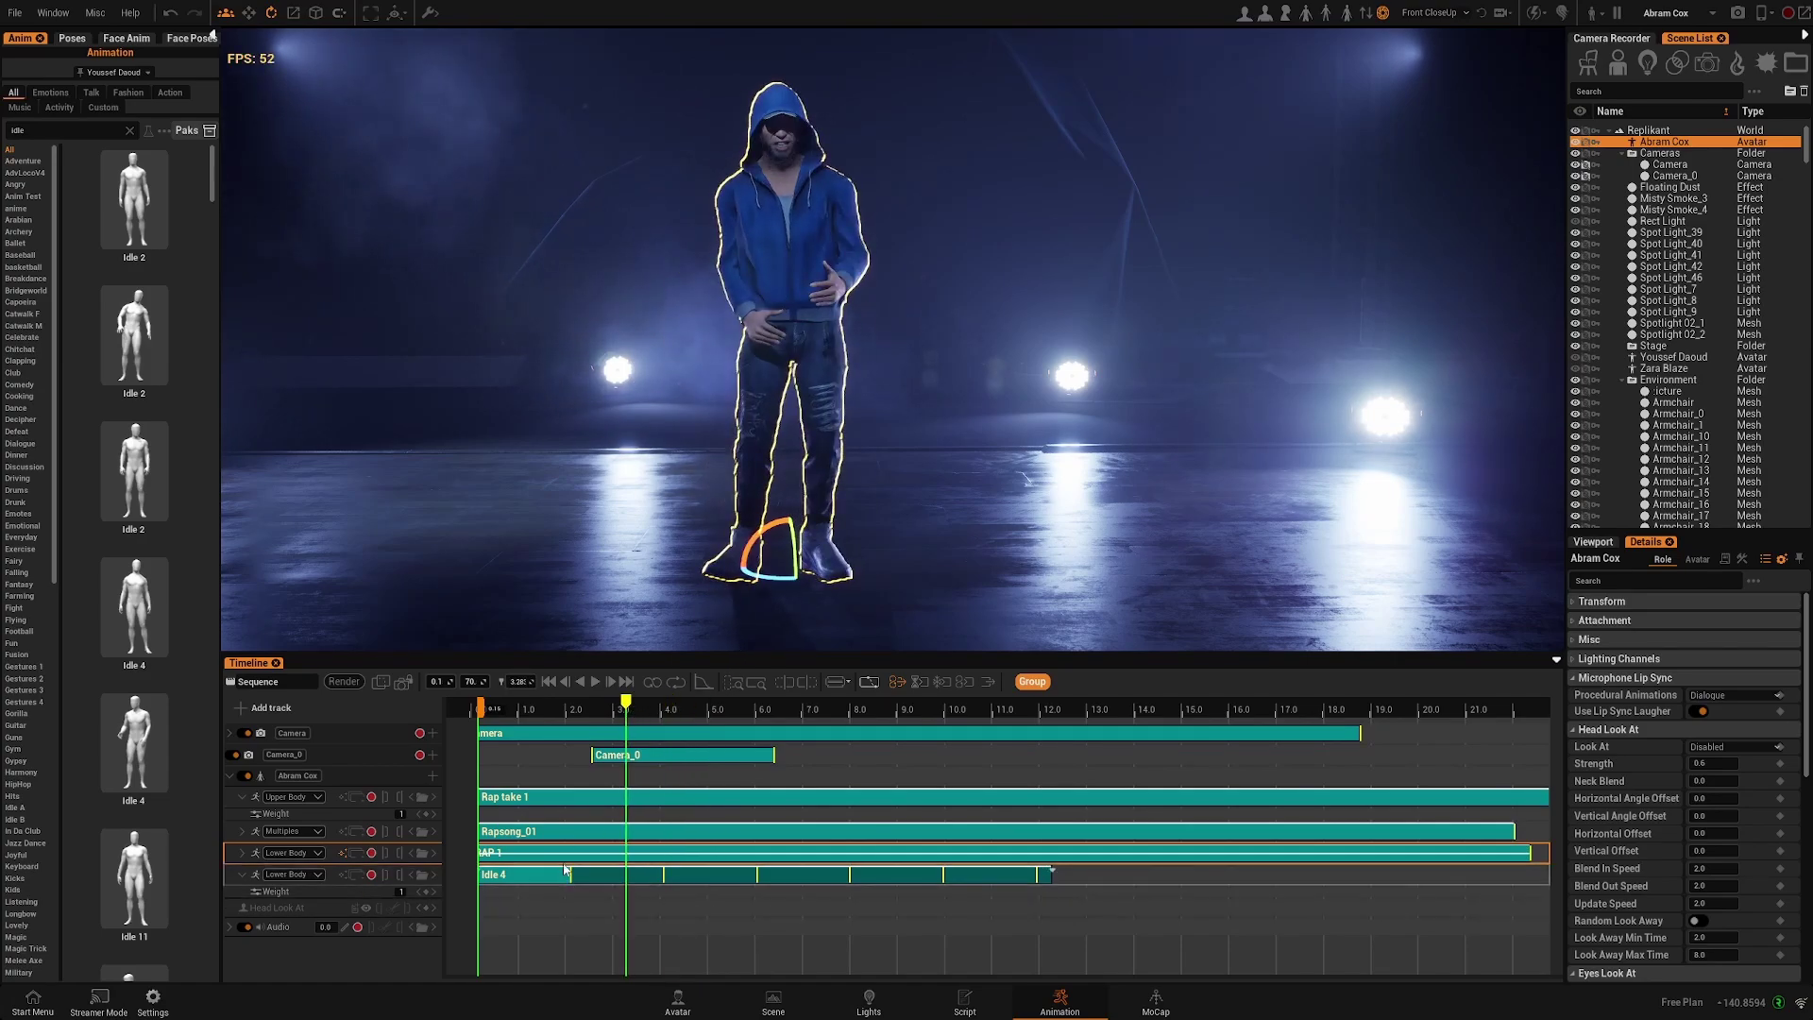
- Raise the RAP 1 clip to full weight and play the sequence to check the performance
drag(570, 863, 569, 848)
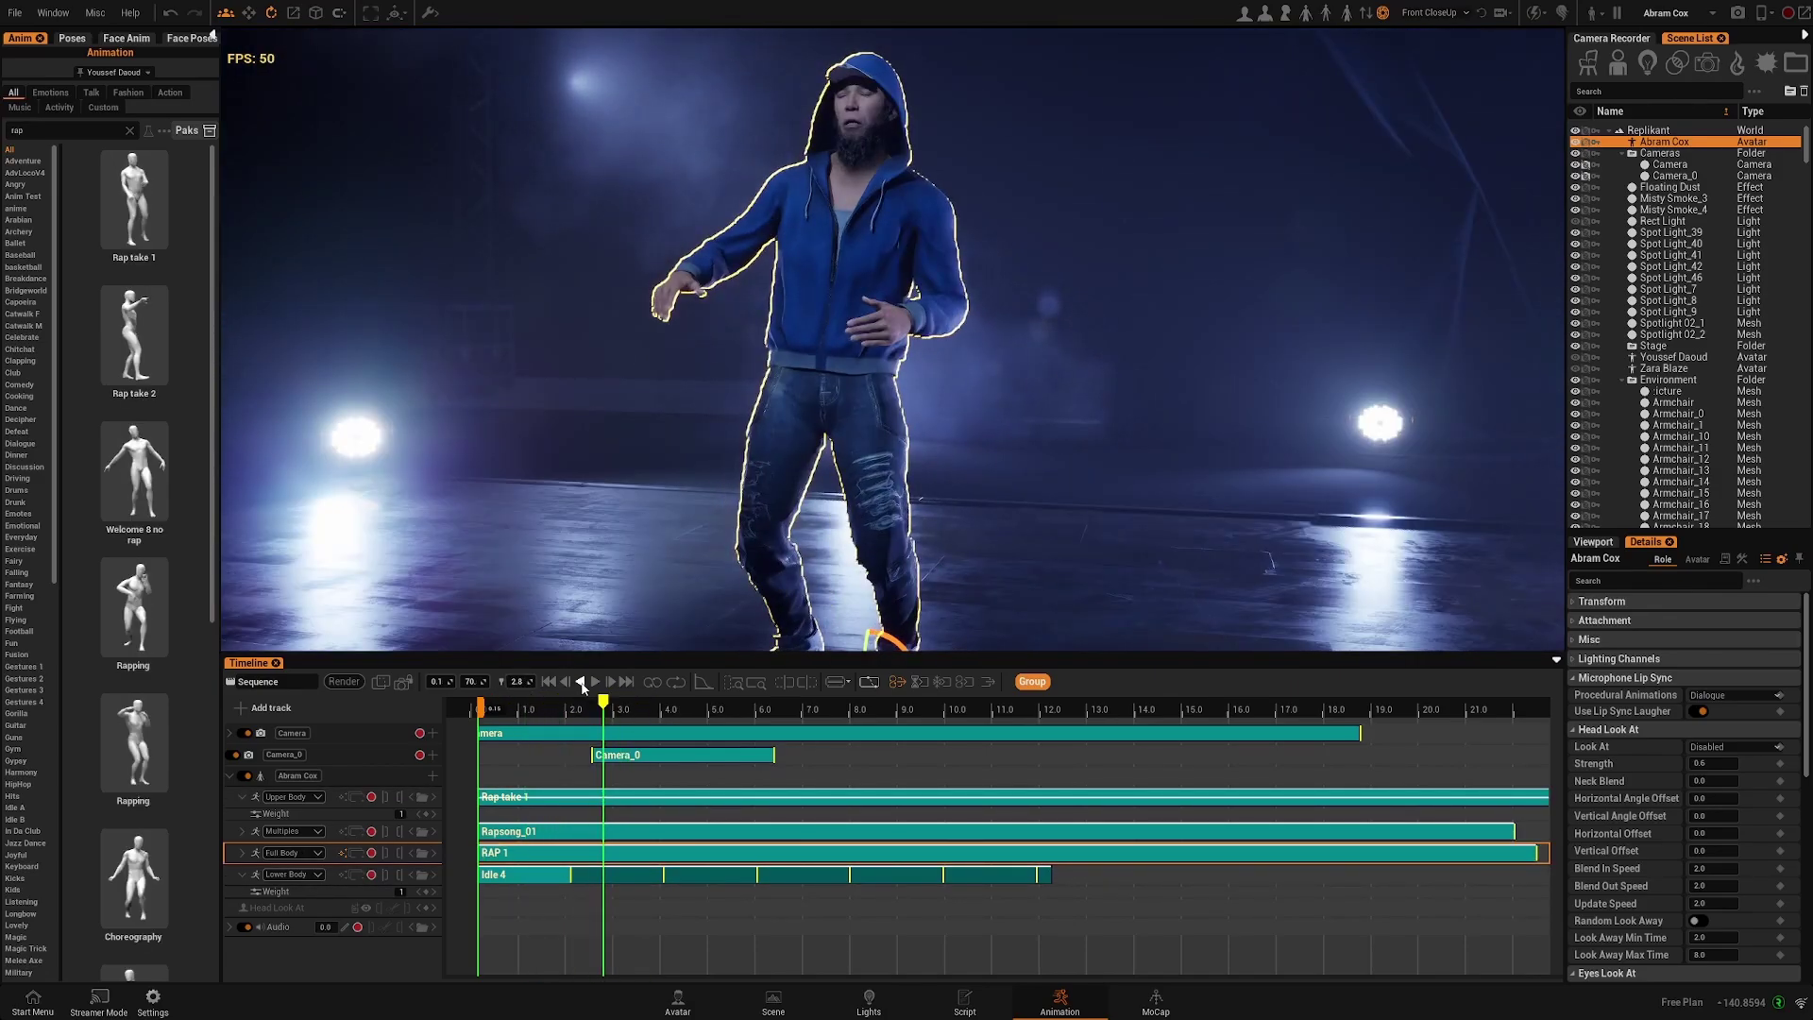
click(595, 682)
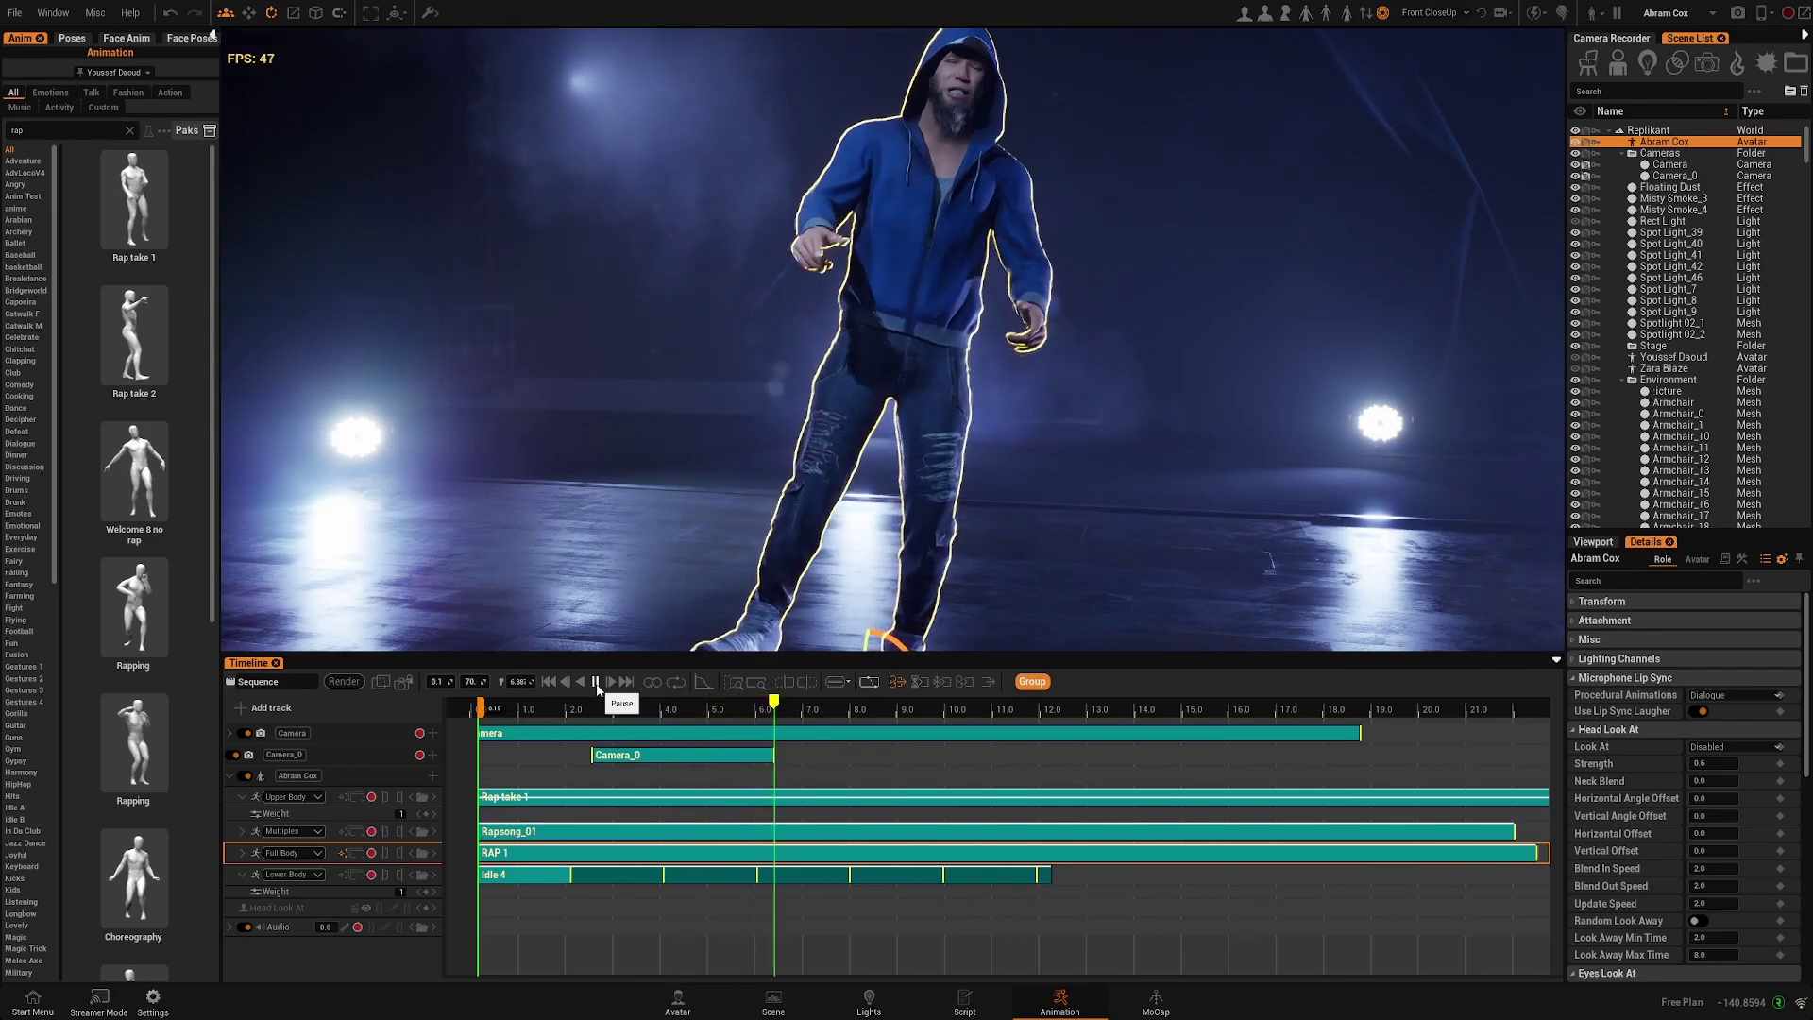
click(595, 682)
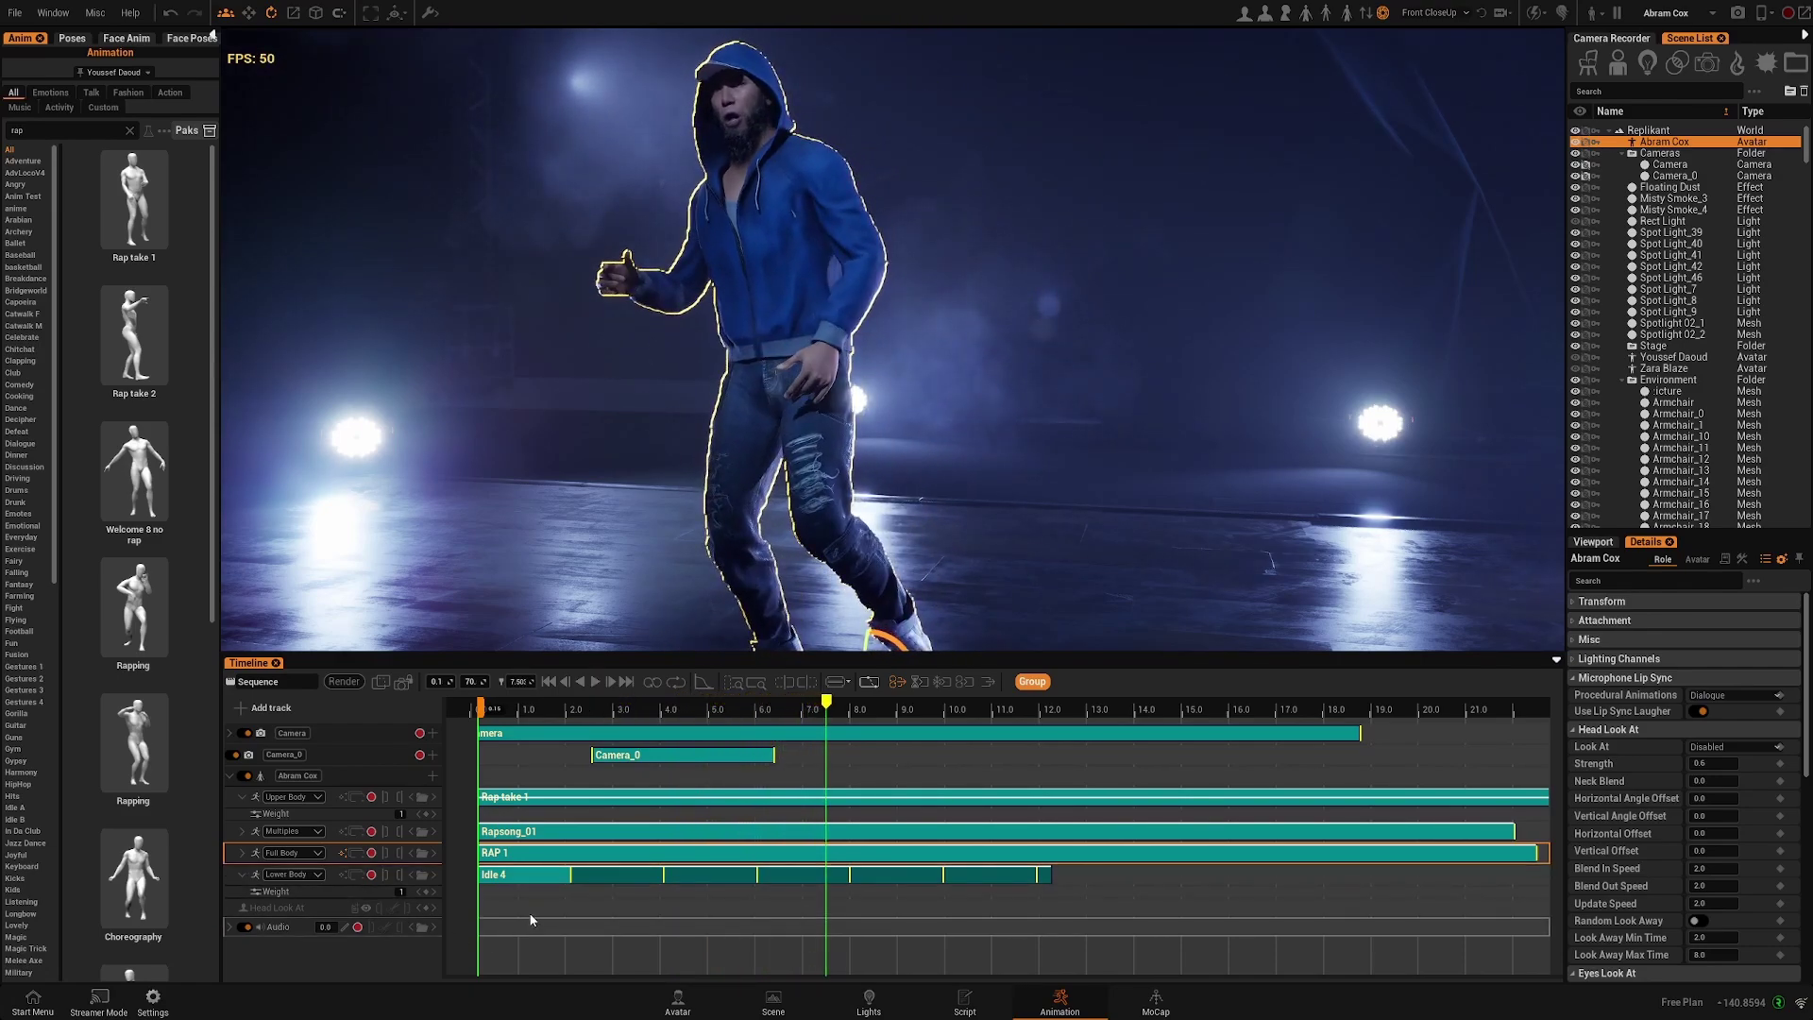
- Add another body animation track to the avatar and limit it to the Neck, Arm Right and Hand Right
mouse_move(531, 915)
right_down()
mouse_move(573, 917)
mouse_move(522, 910)
right_up()
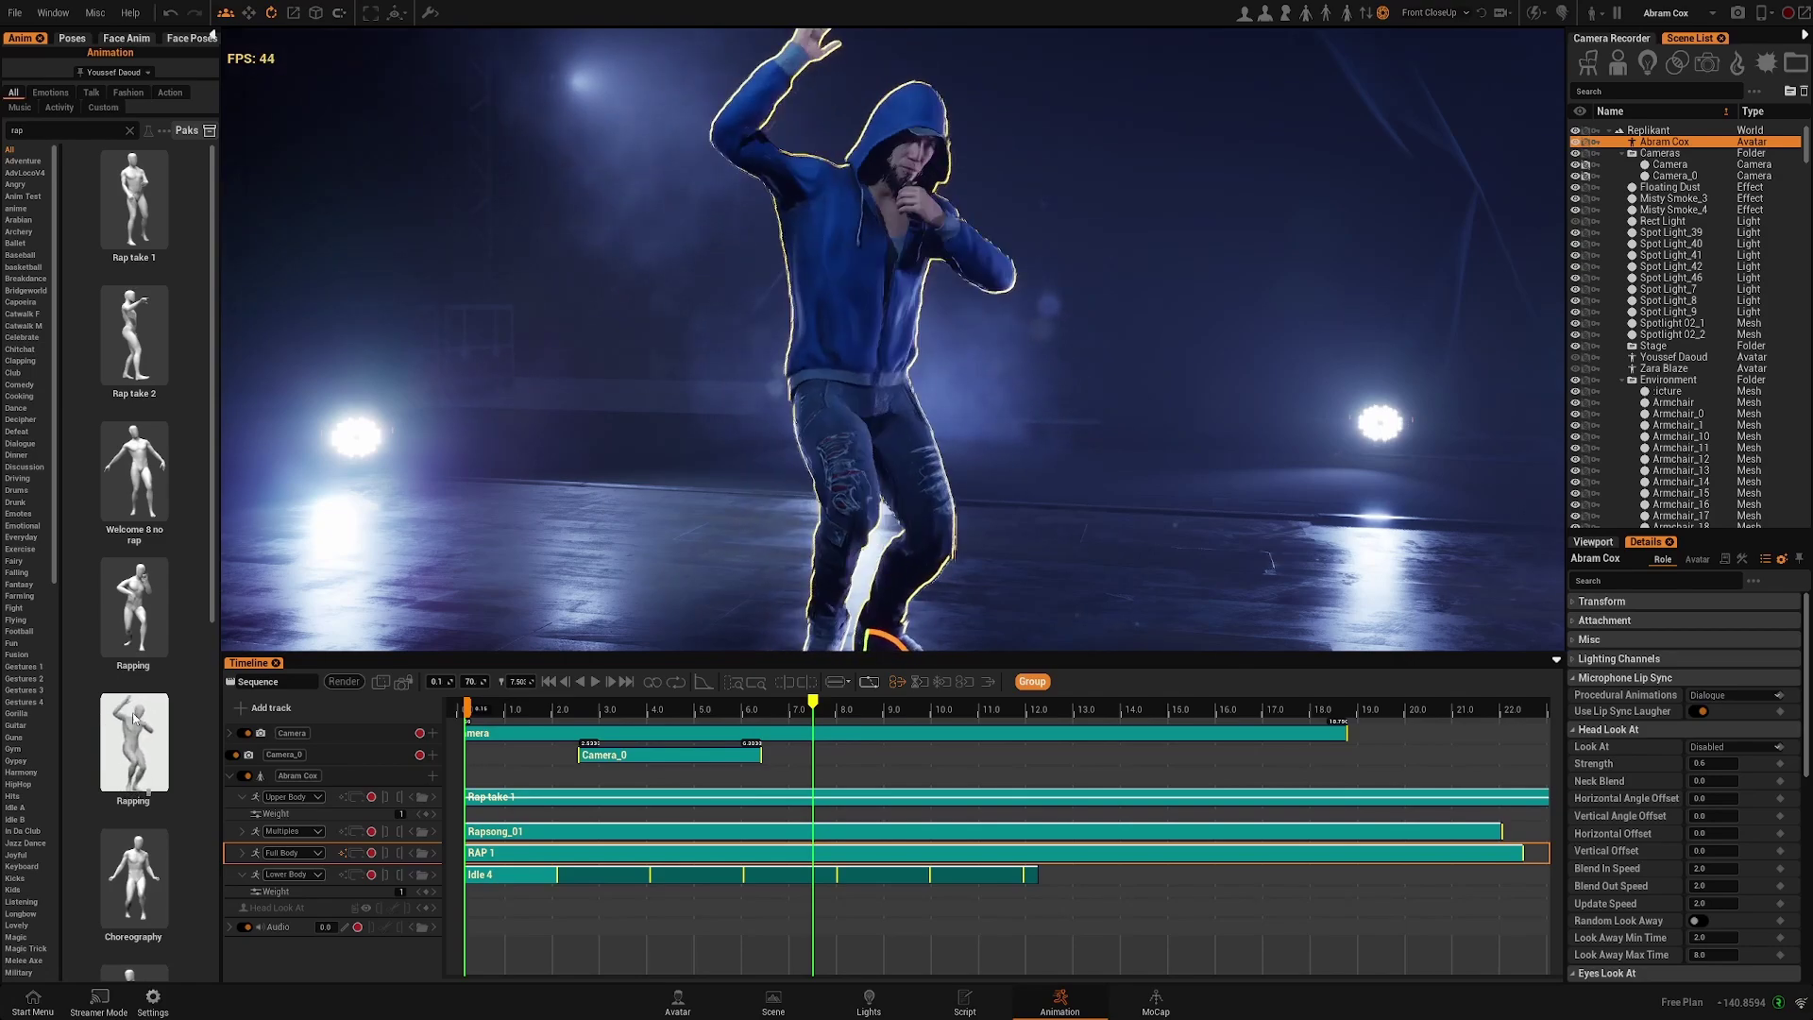
click(433, 778)
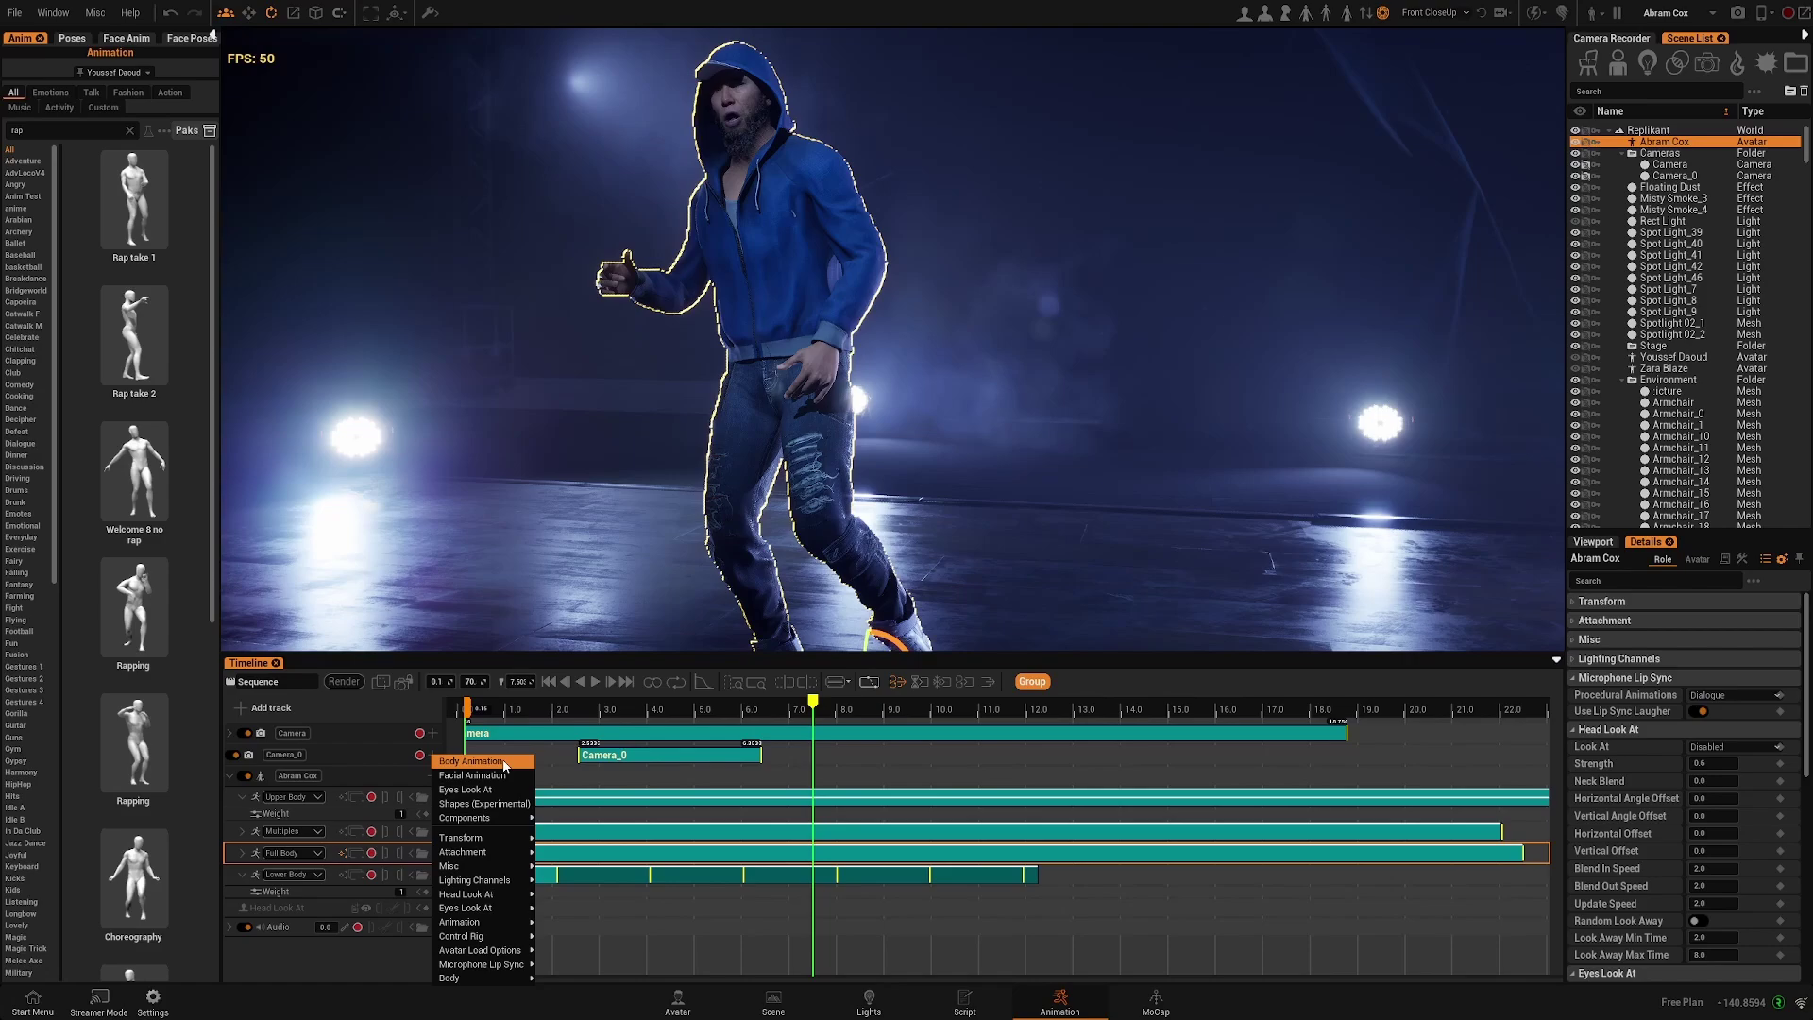
click(504, 762)
click(317, 797)
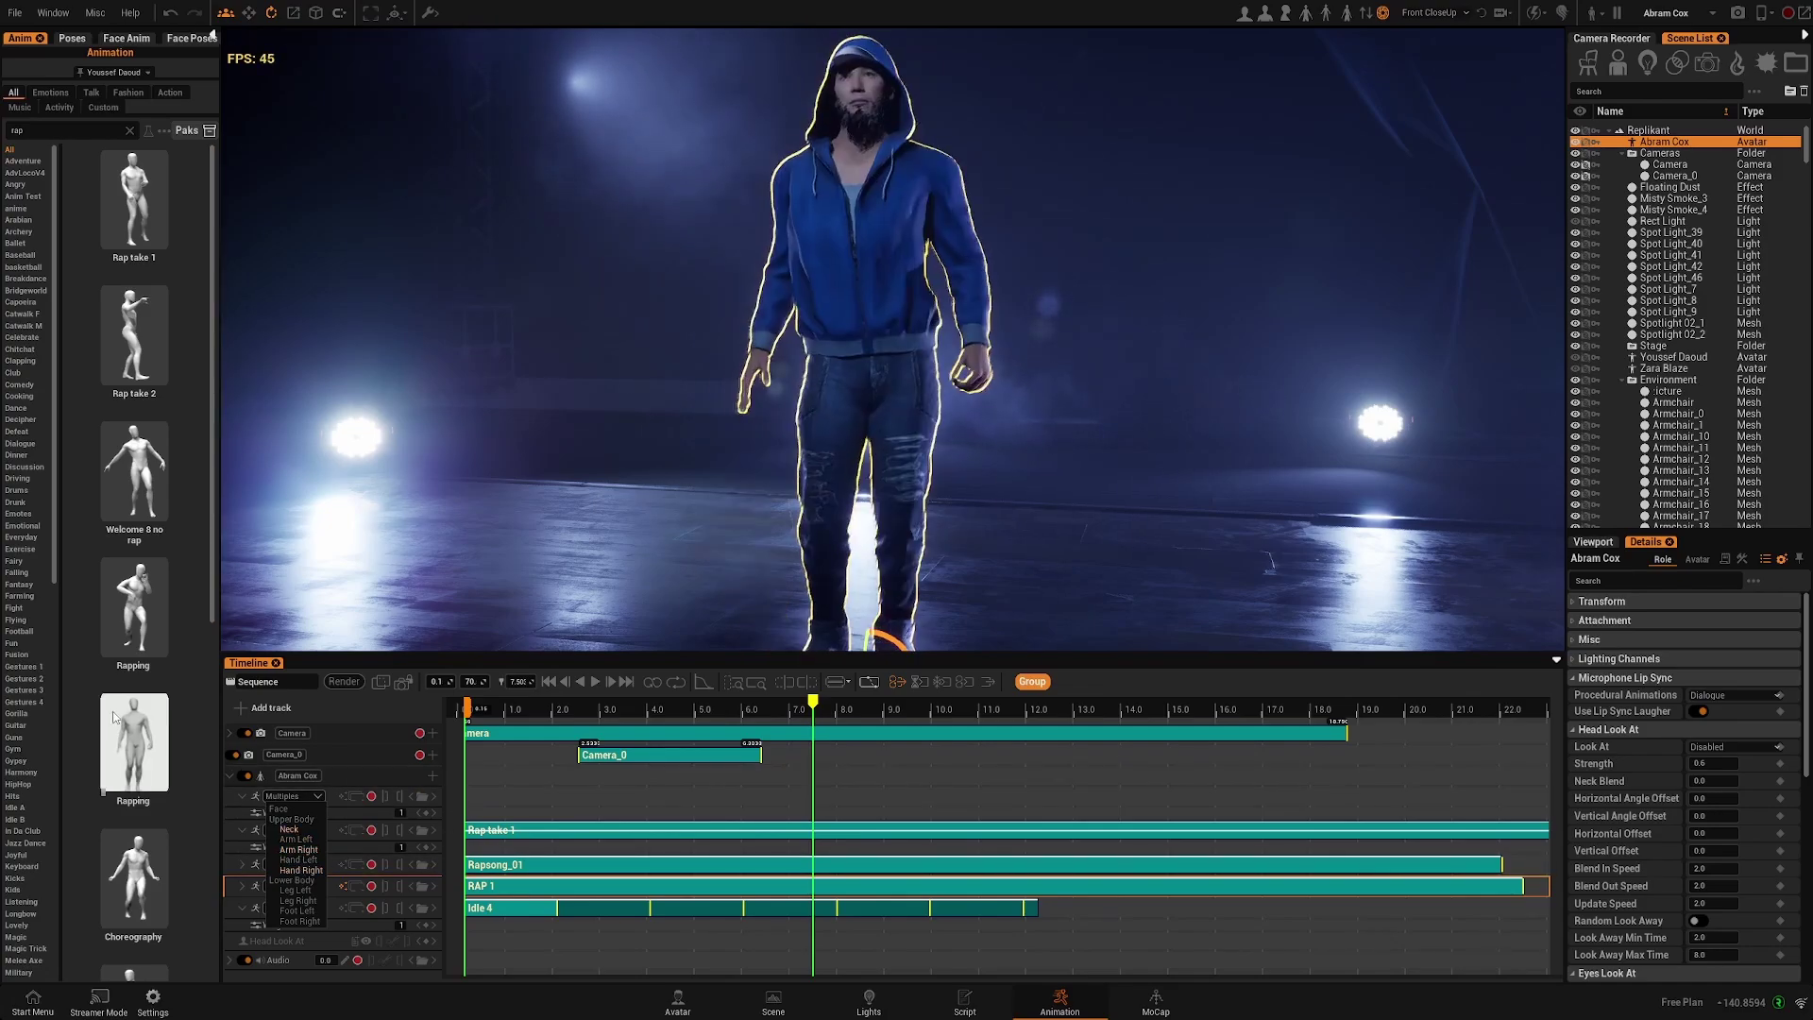
- Place the second Rapping animation at the start of the new track, and scrub and play the sequence to preview the arm gesture
drag(145, 726, 455, 801)
drag(488, 712, 566, 710)
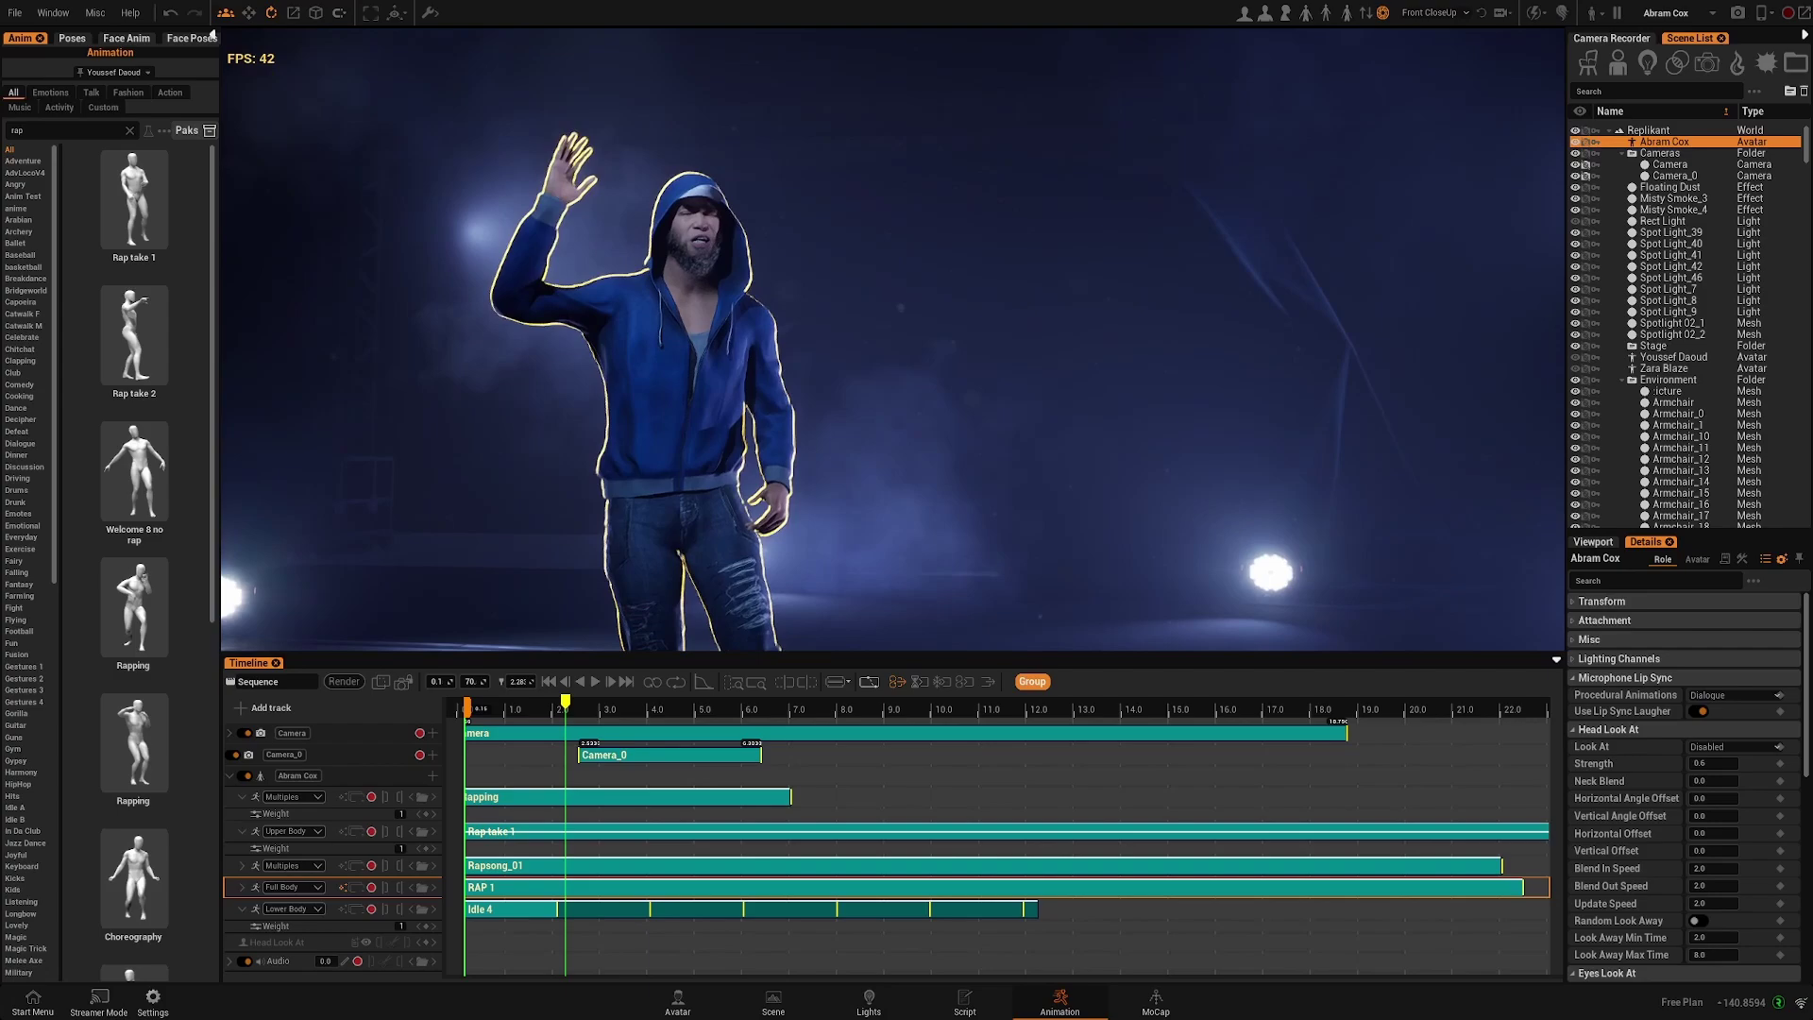
click(595, 681)
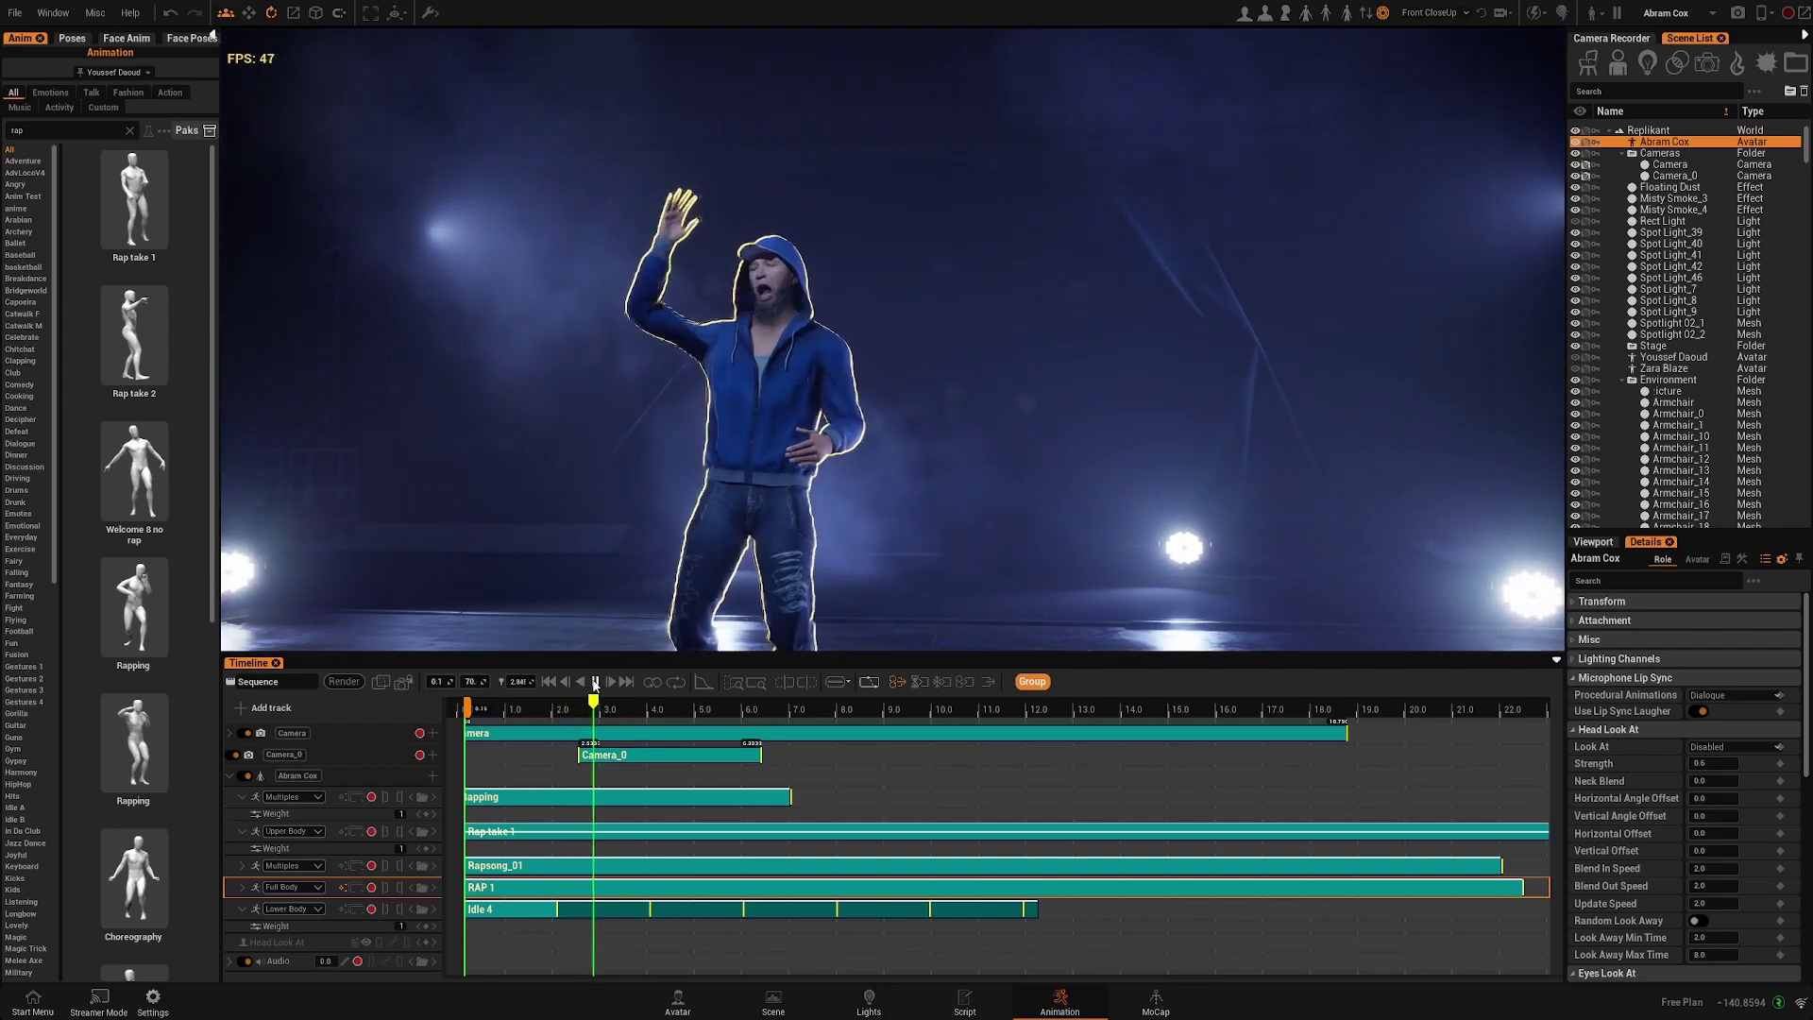
click(595, 681)
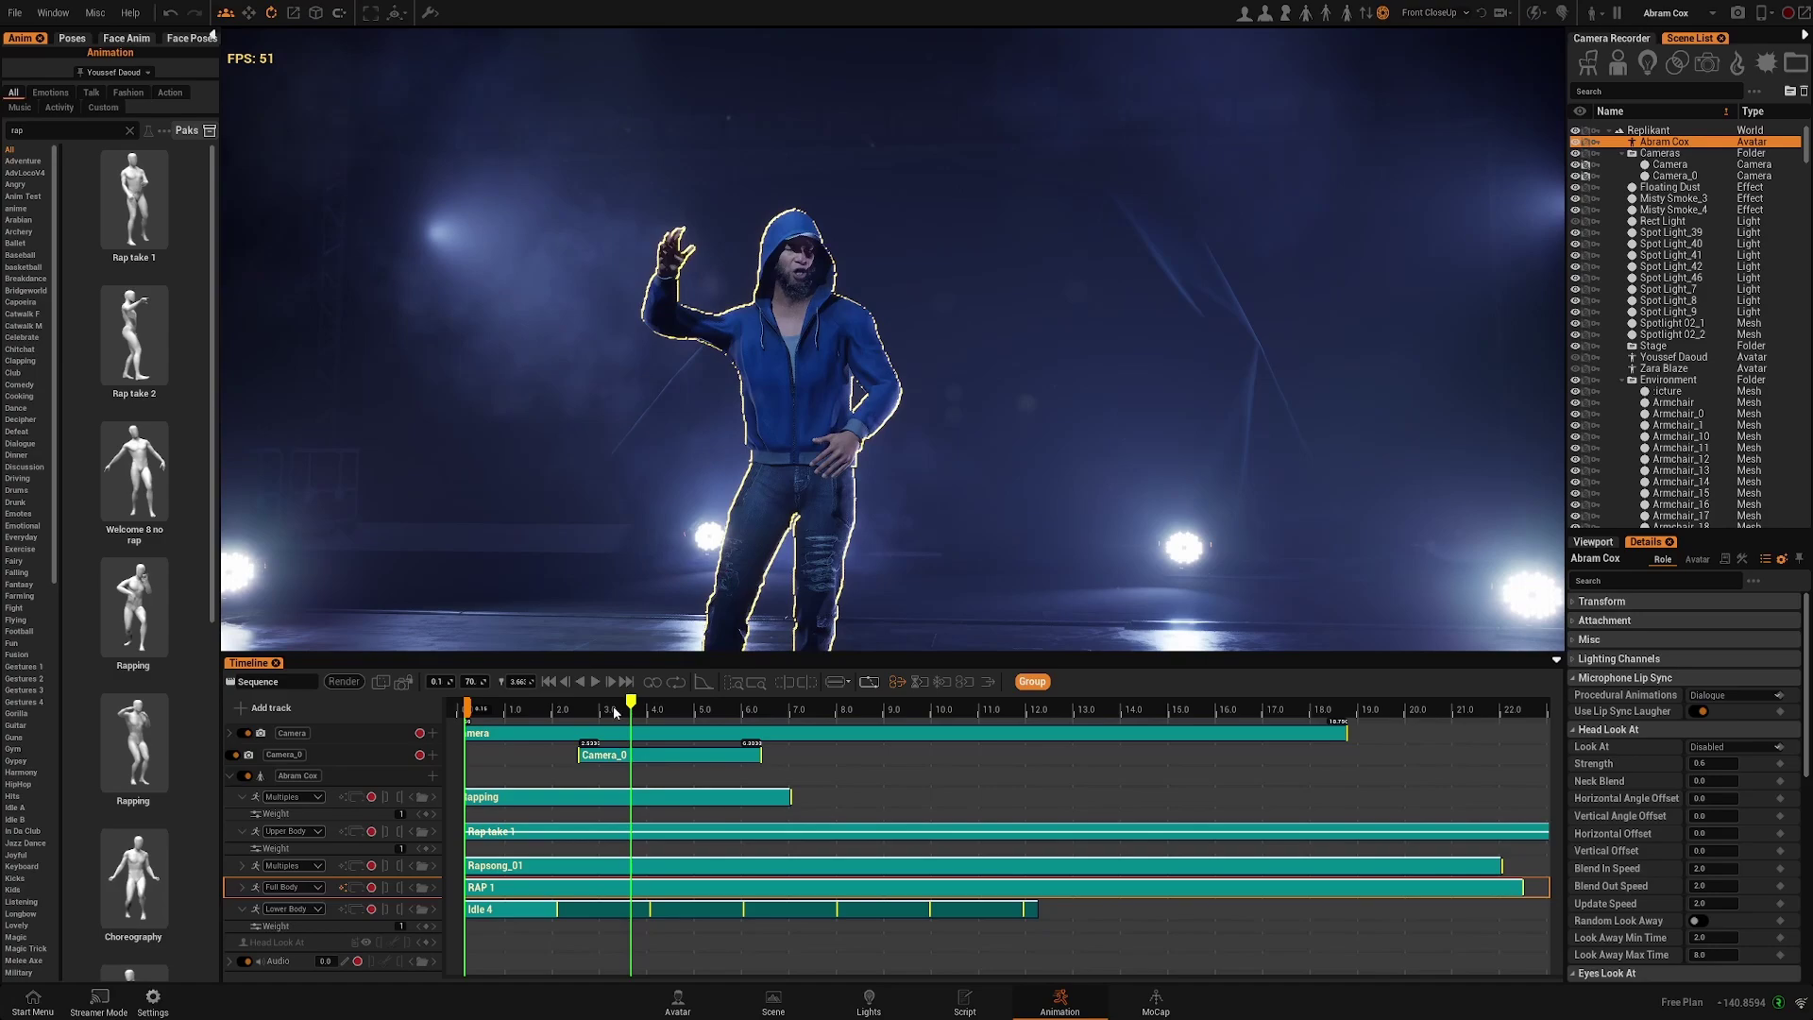
drag(625, 709, 582, 711)
- Lower the Rapping clip's weight to blend the arm gesture with Rap take 1, and check the pose near the one-second mark
click(518, 790)
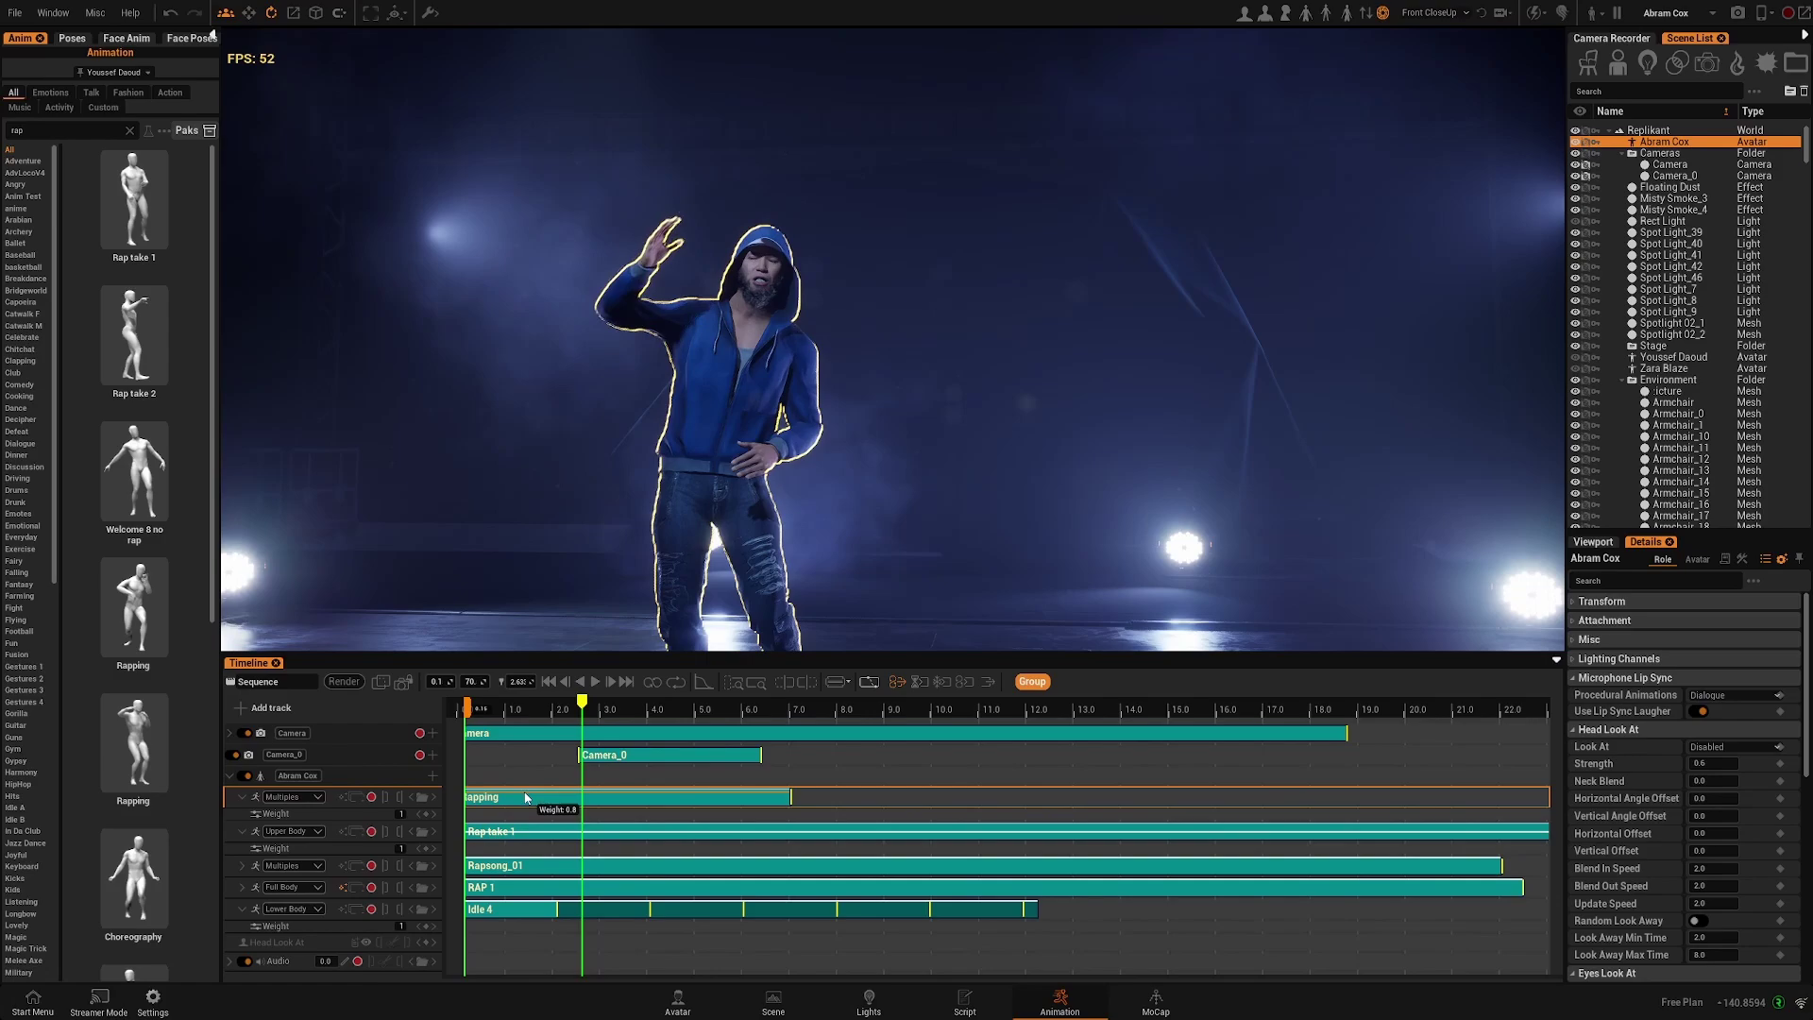
click(526, 709)
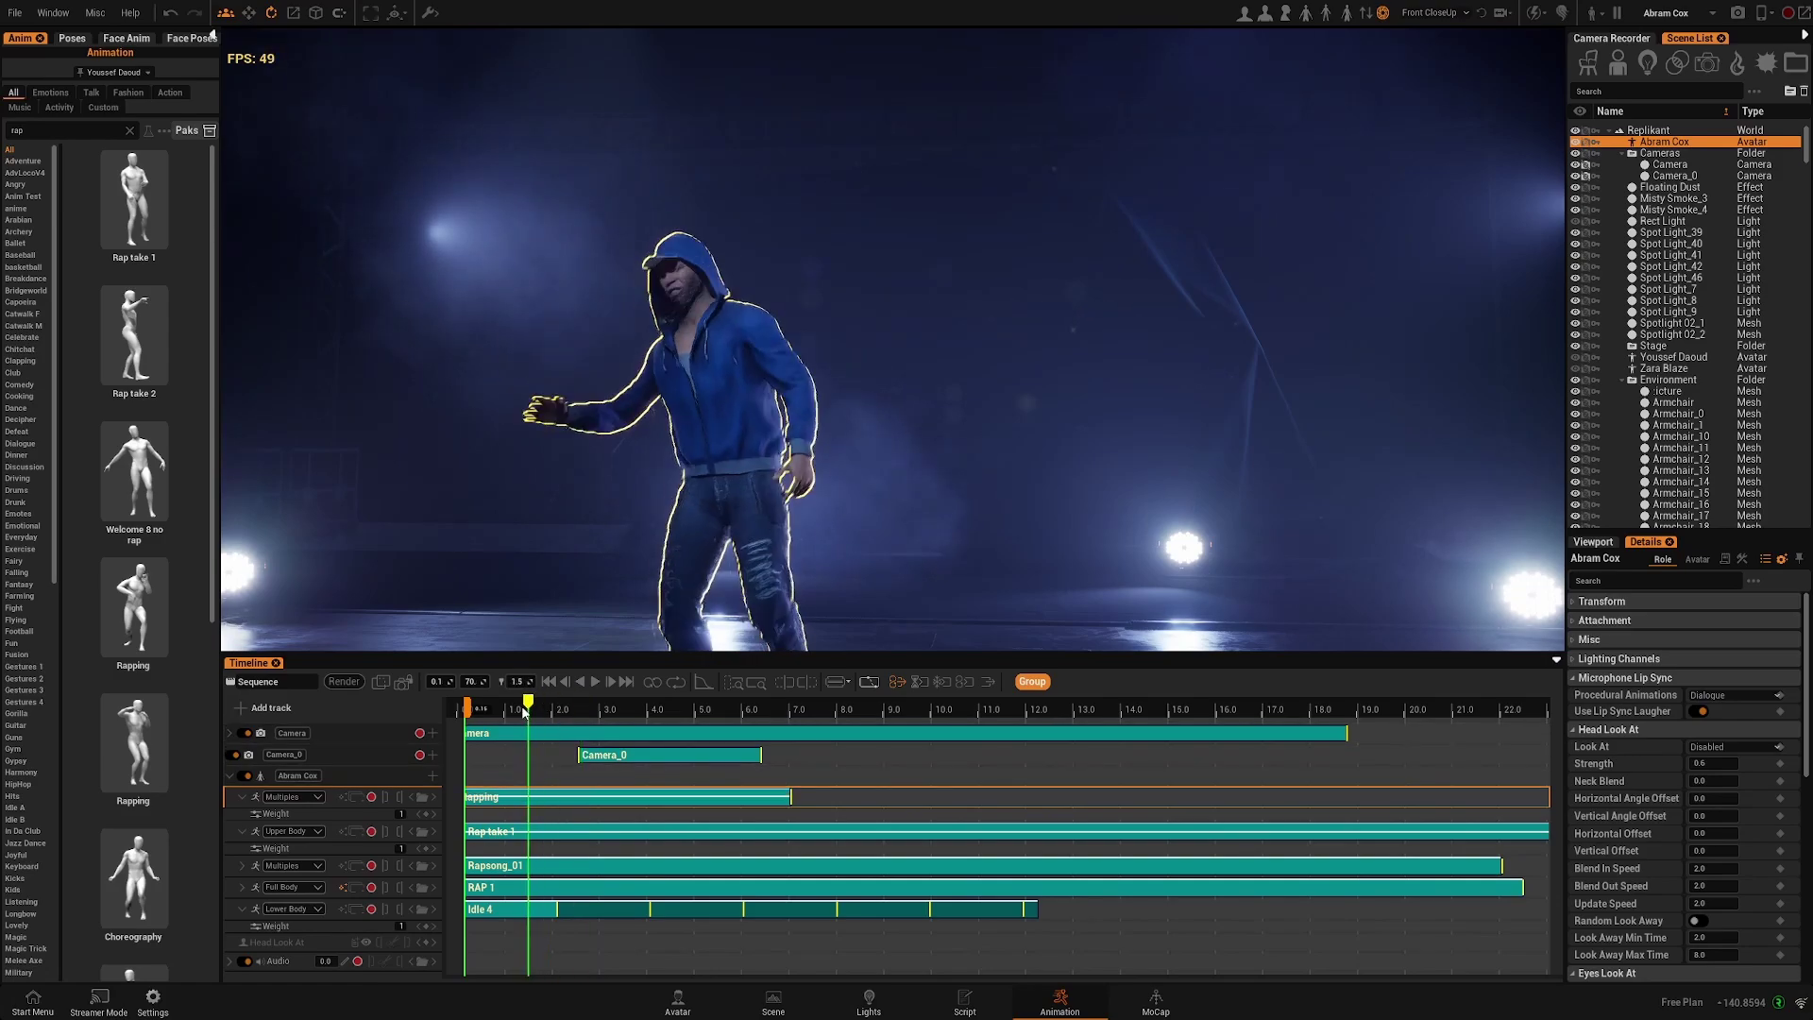
- Play and scrub the sequence over its first four seconds to check the blended performance
click(596, 682)
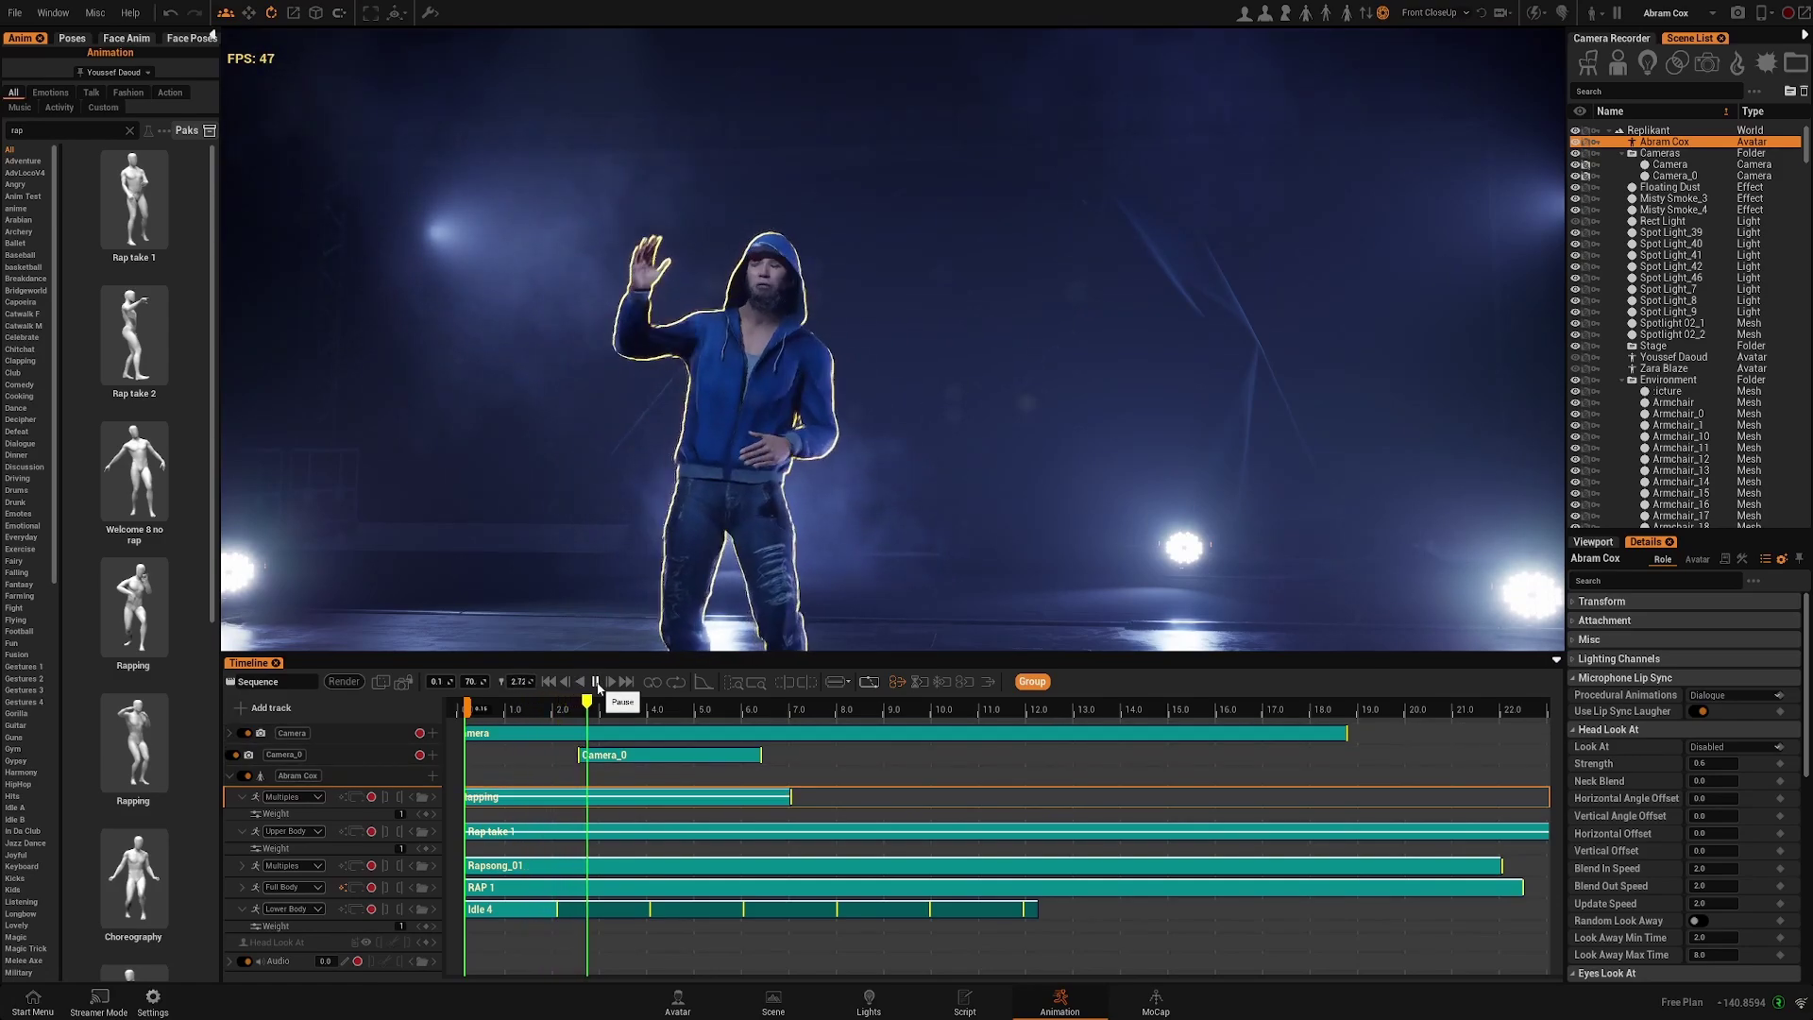
click(596, 682)
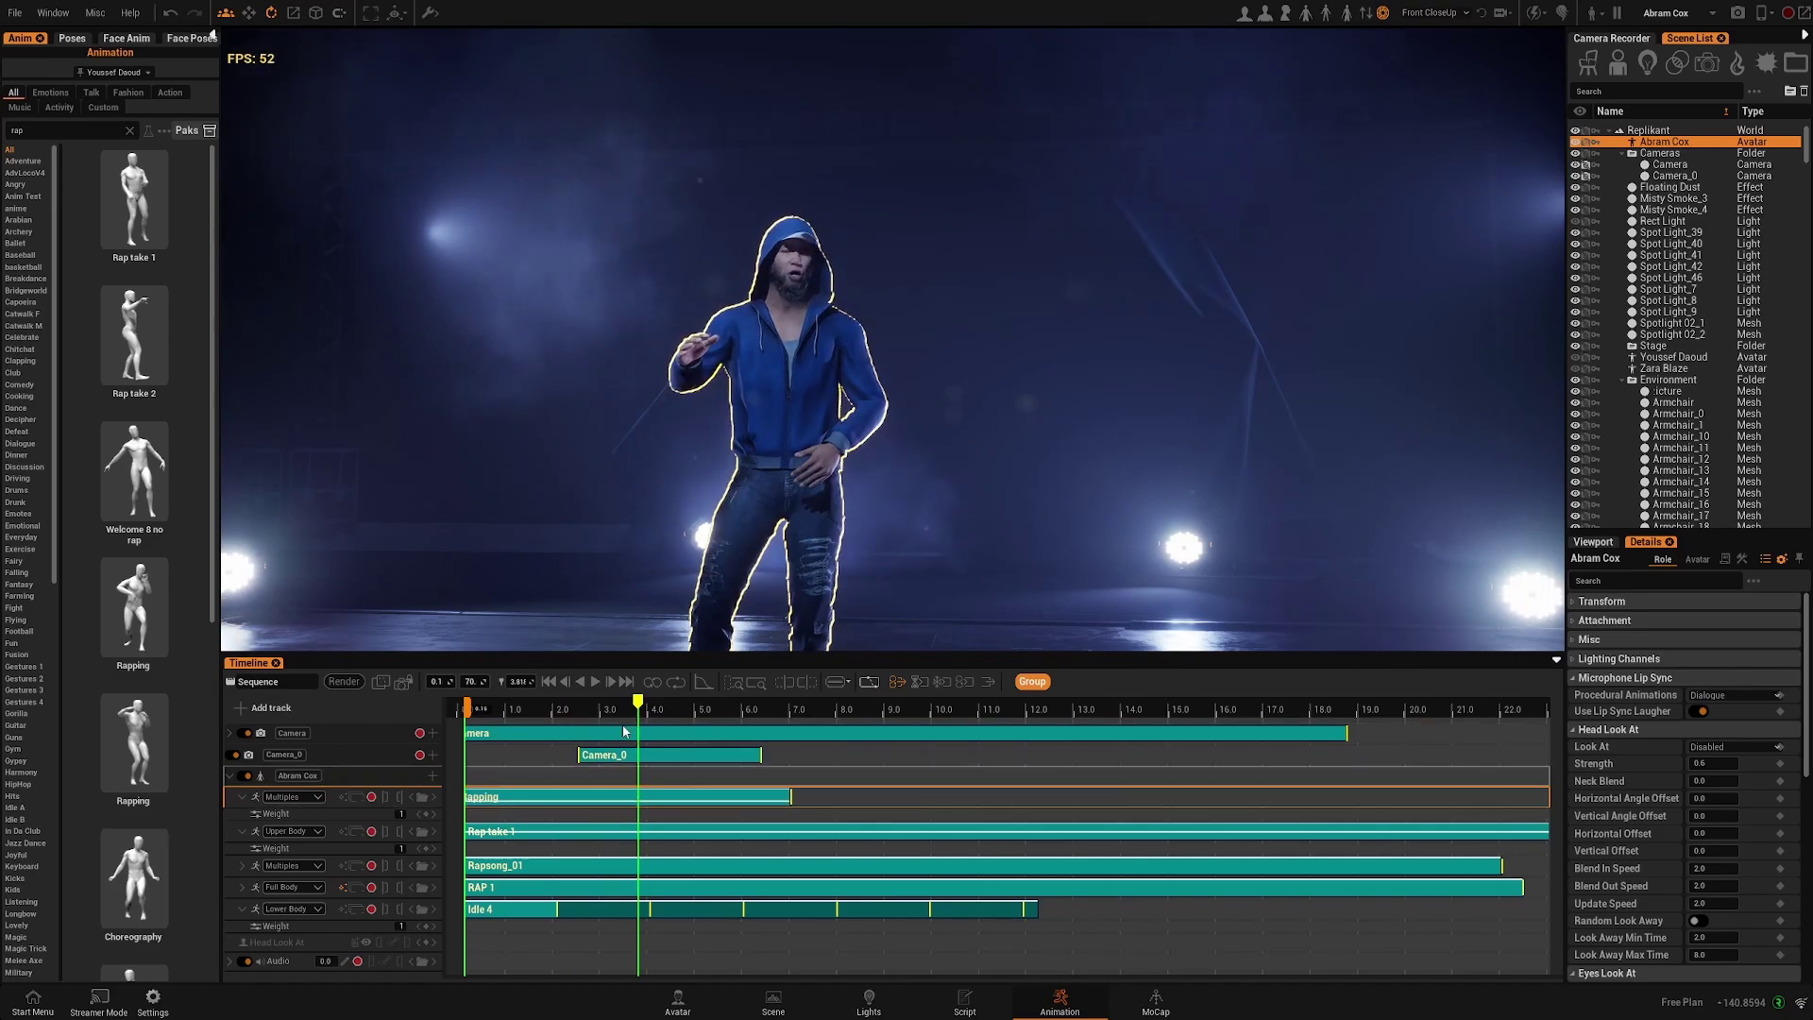
click(600, 709)
click(596, 682)
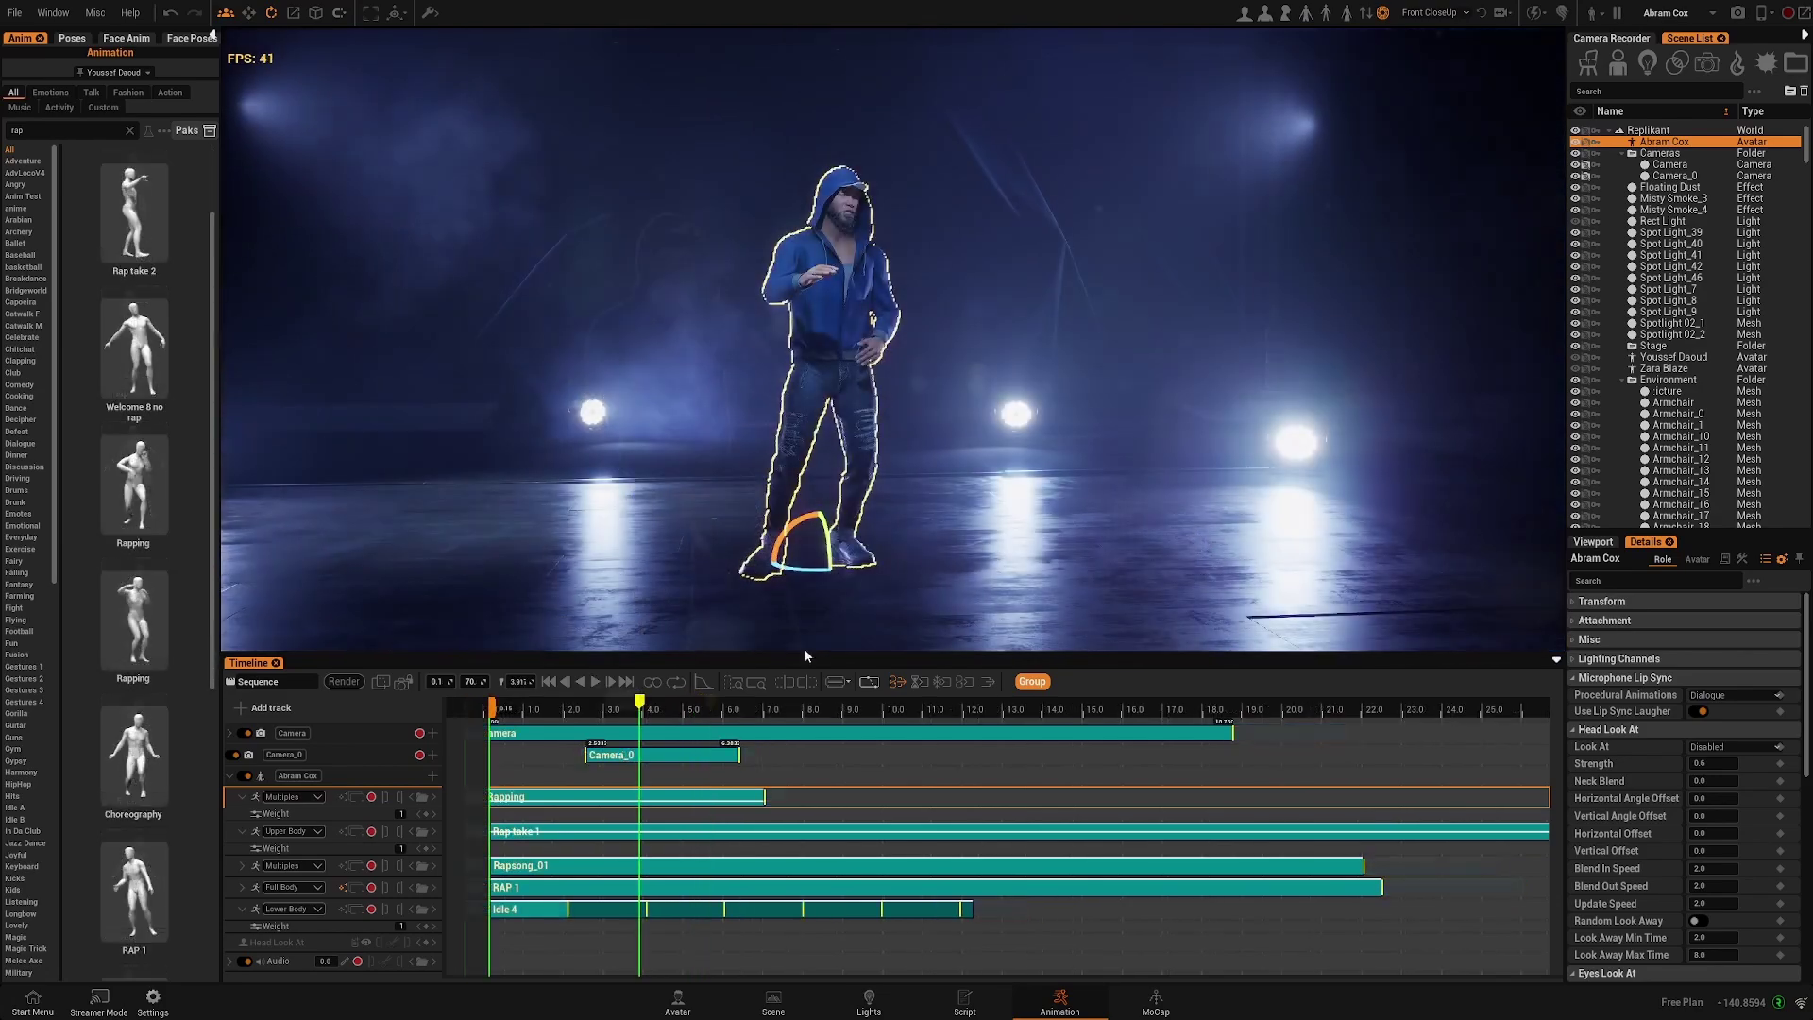
drag(631, 708, 616, 708)
click(298, 912)
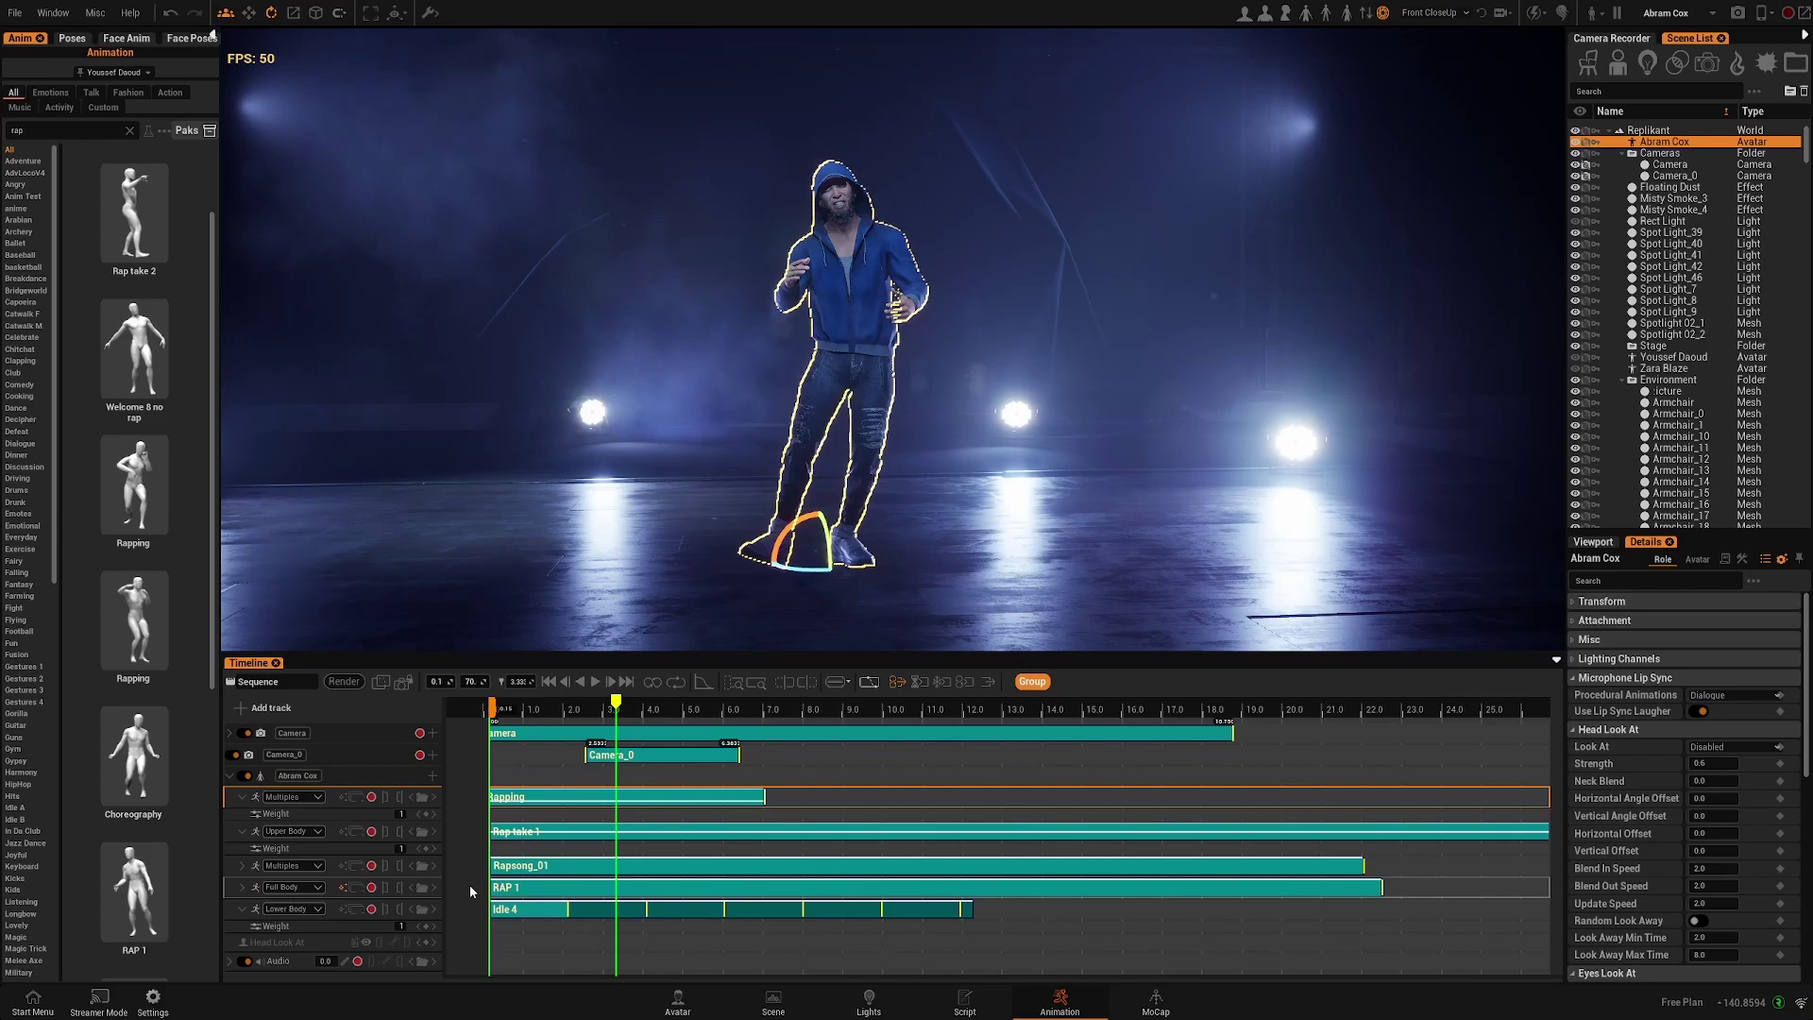
- Search the animations for "talk" and replace the RAP 1 clip on the Full Body track with SitSofaSOLO Talking RightHand Anxious 01
click(541, 895)
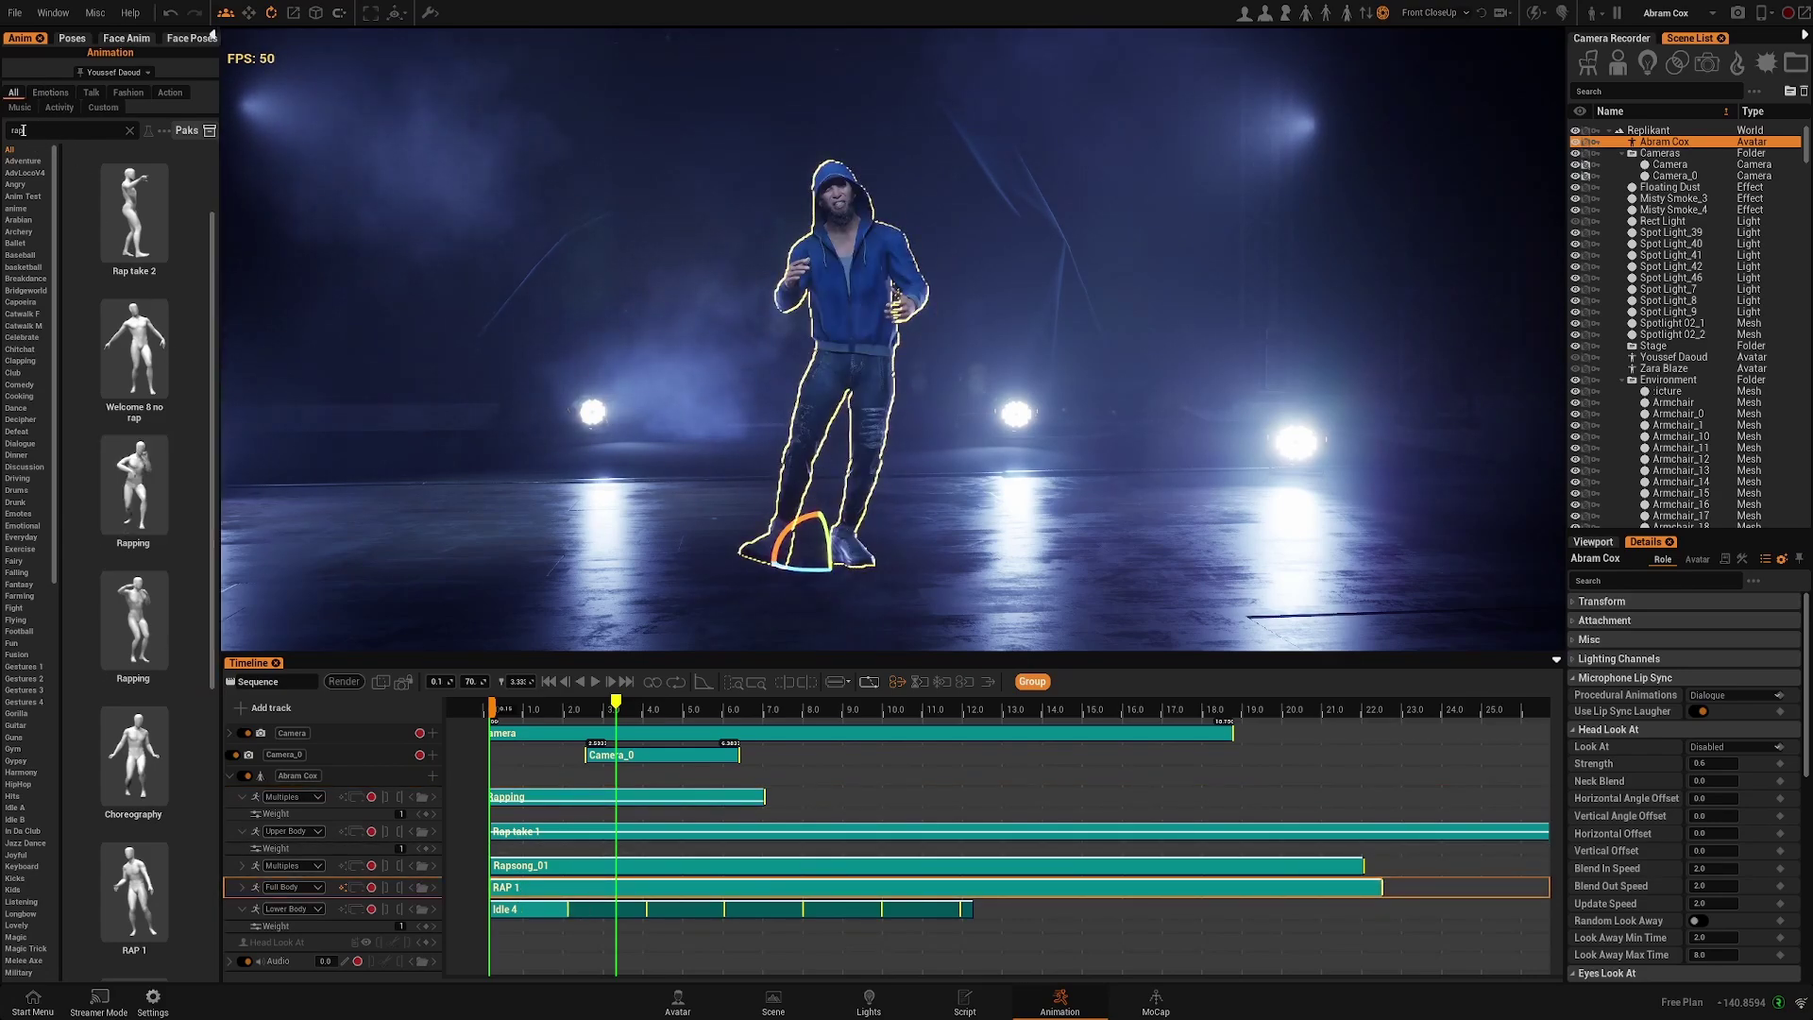
text(talk)
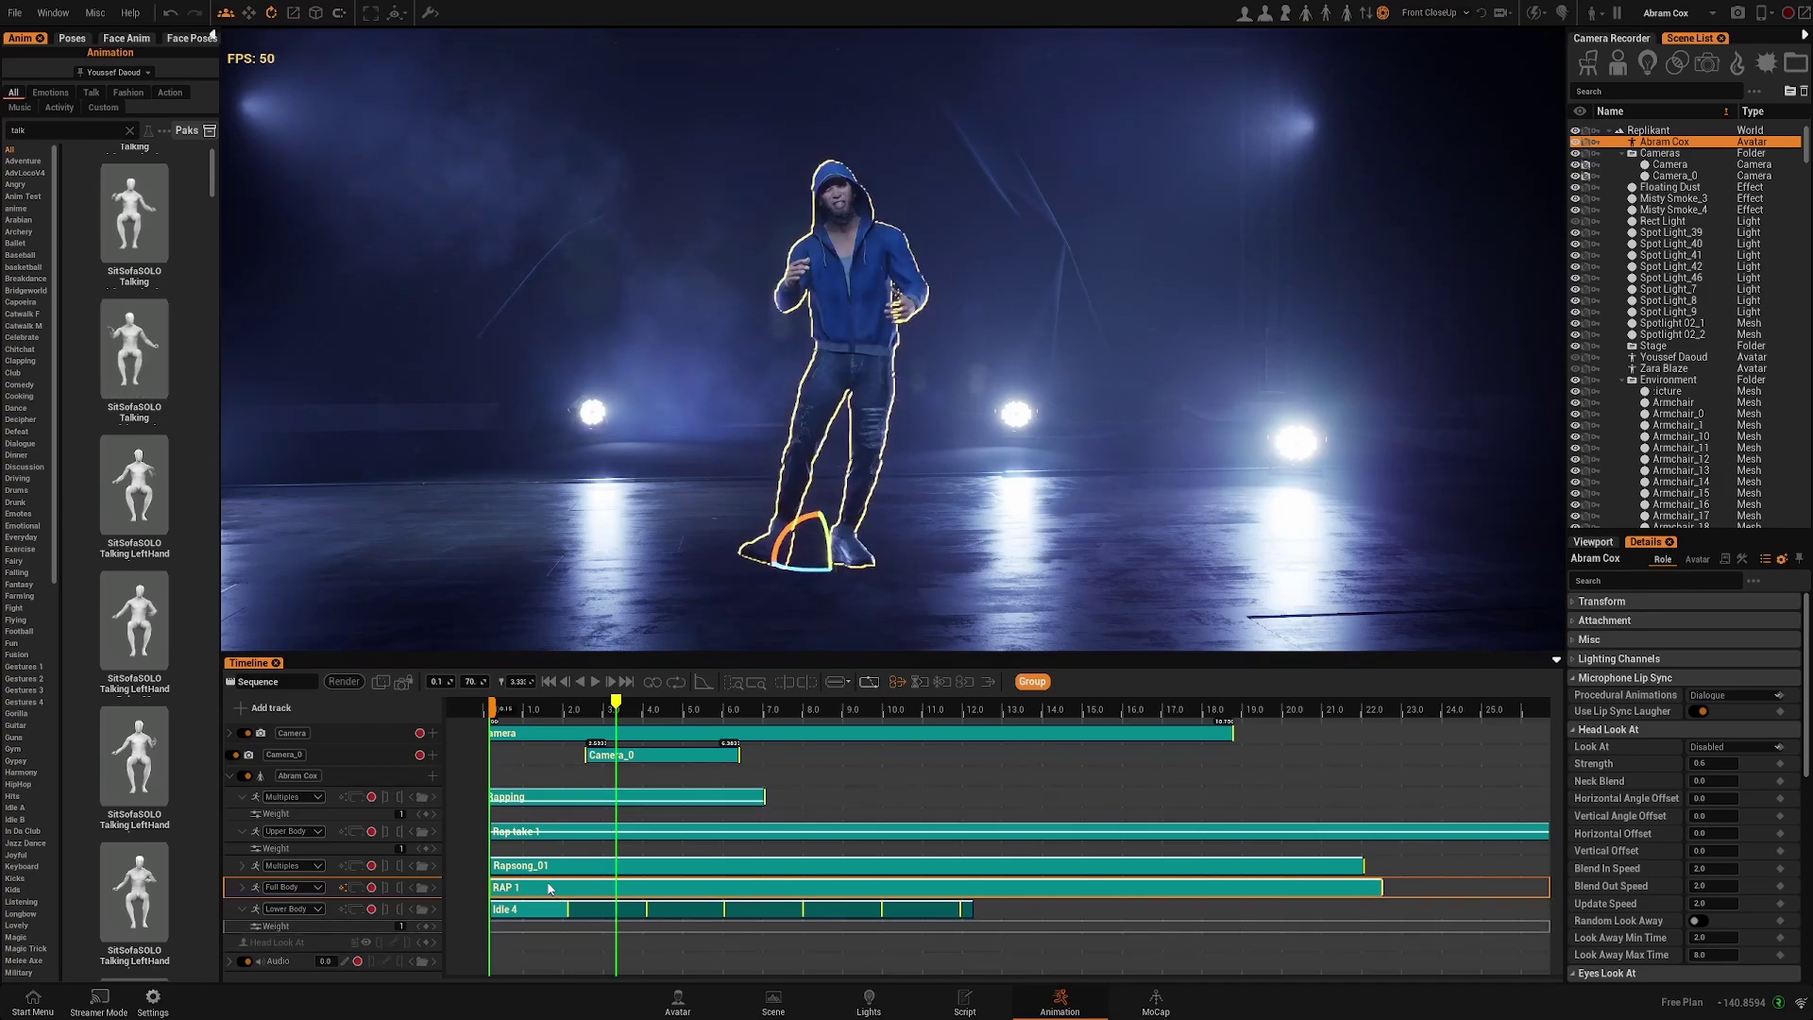
key(Delete)
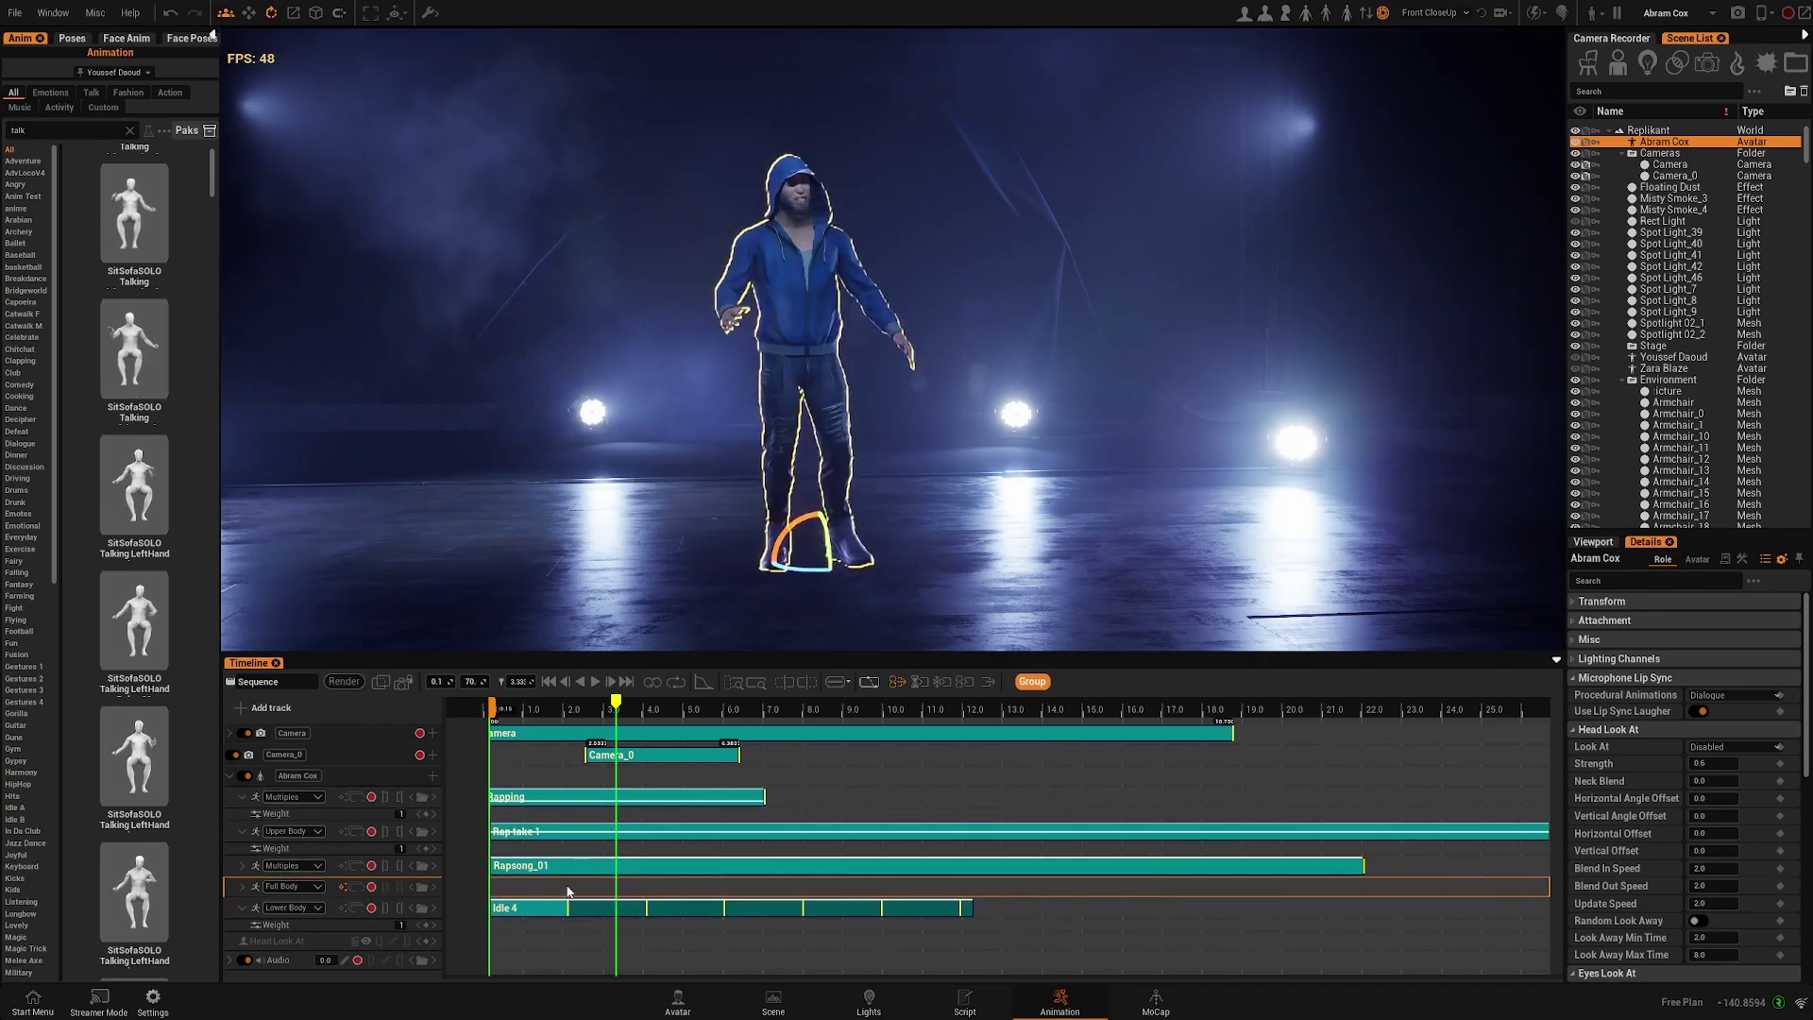
drag(138, 347, 552, 888)
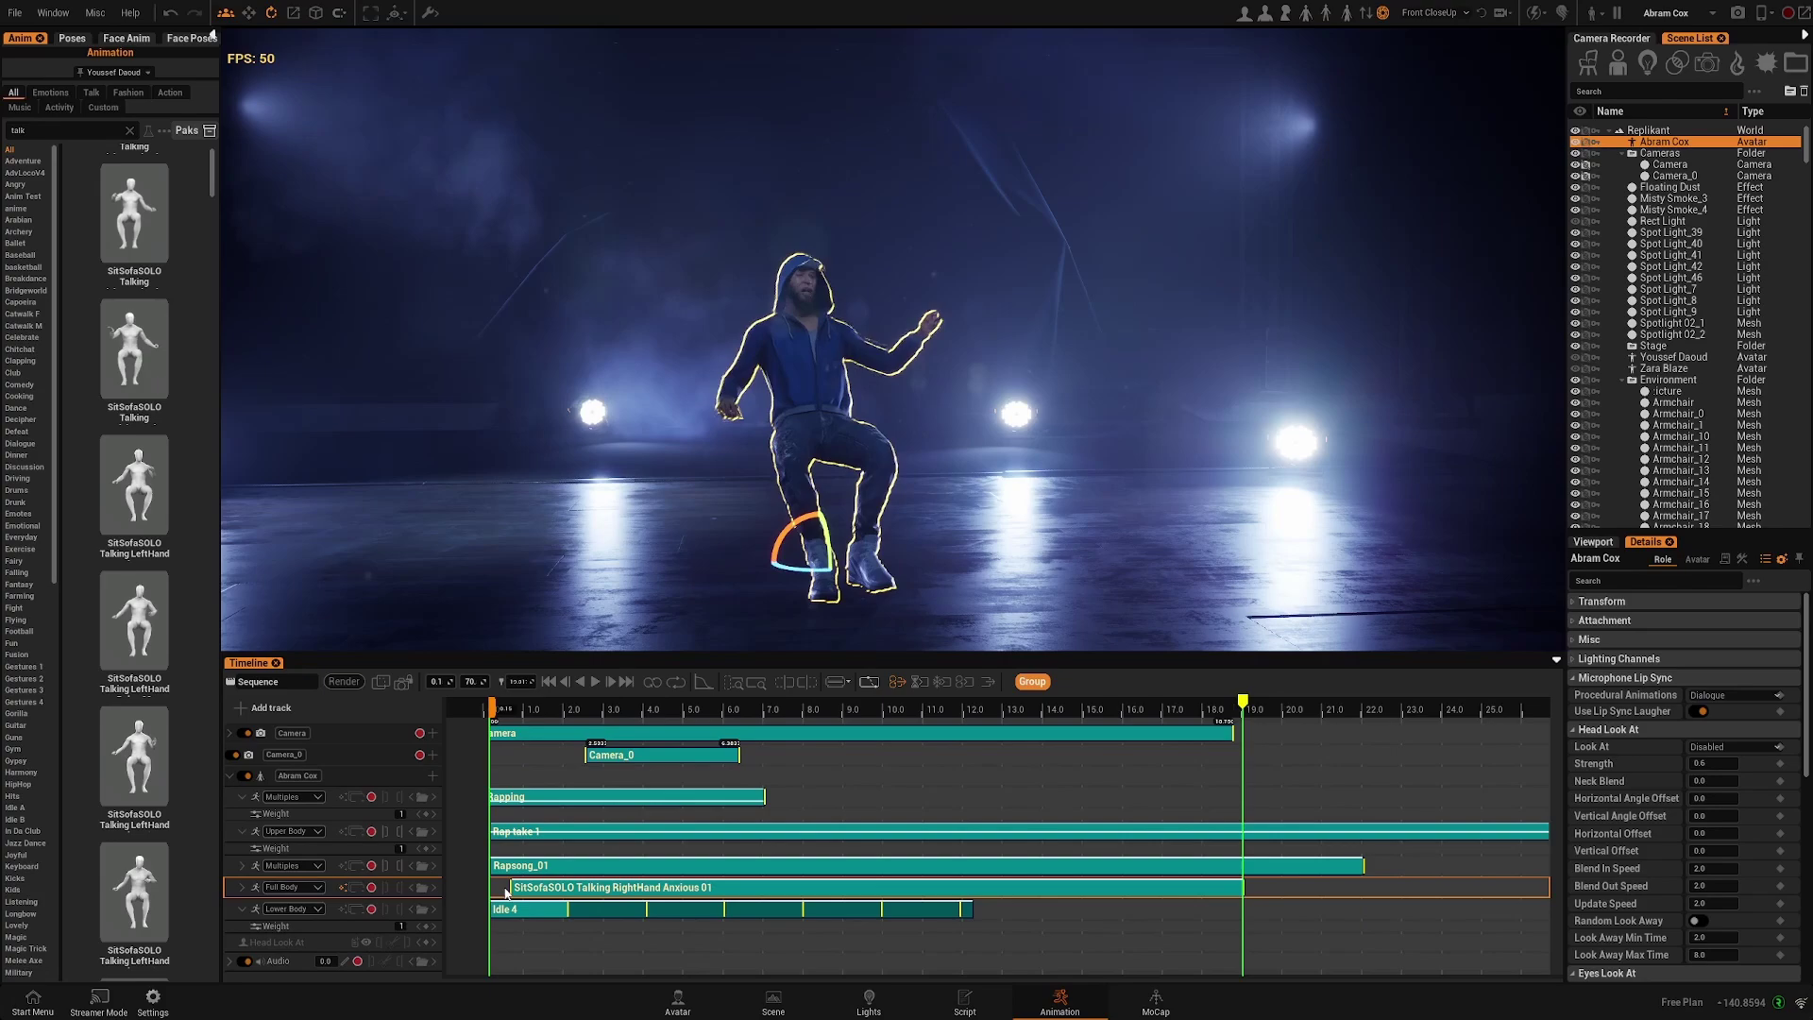
- Scrub through the sequence to examine how the seated talking animation combines with the upper-body rap layers
click(552, 709)
drag(552, 710, 659, 711)
right_drag(718, 529, 756, 534)
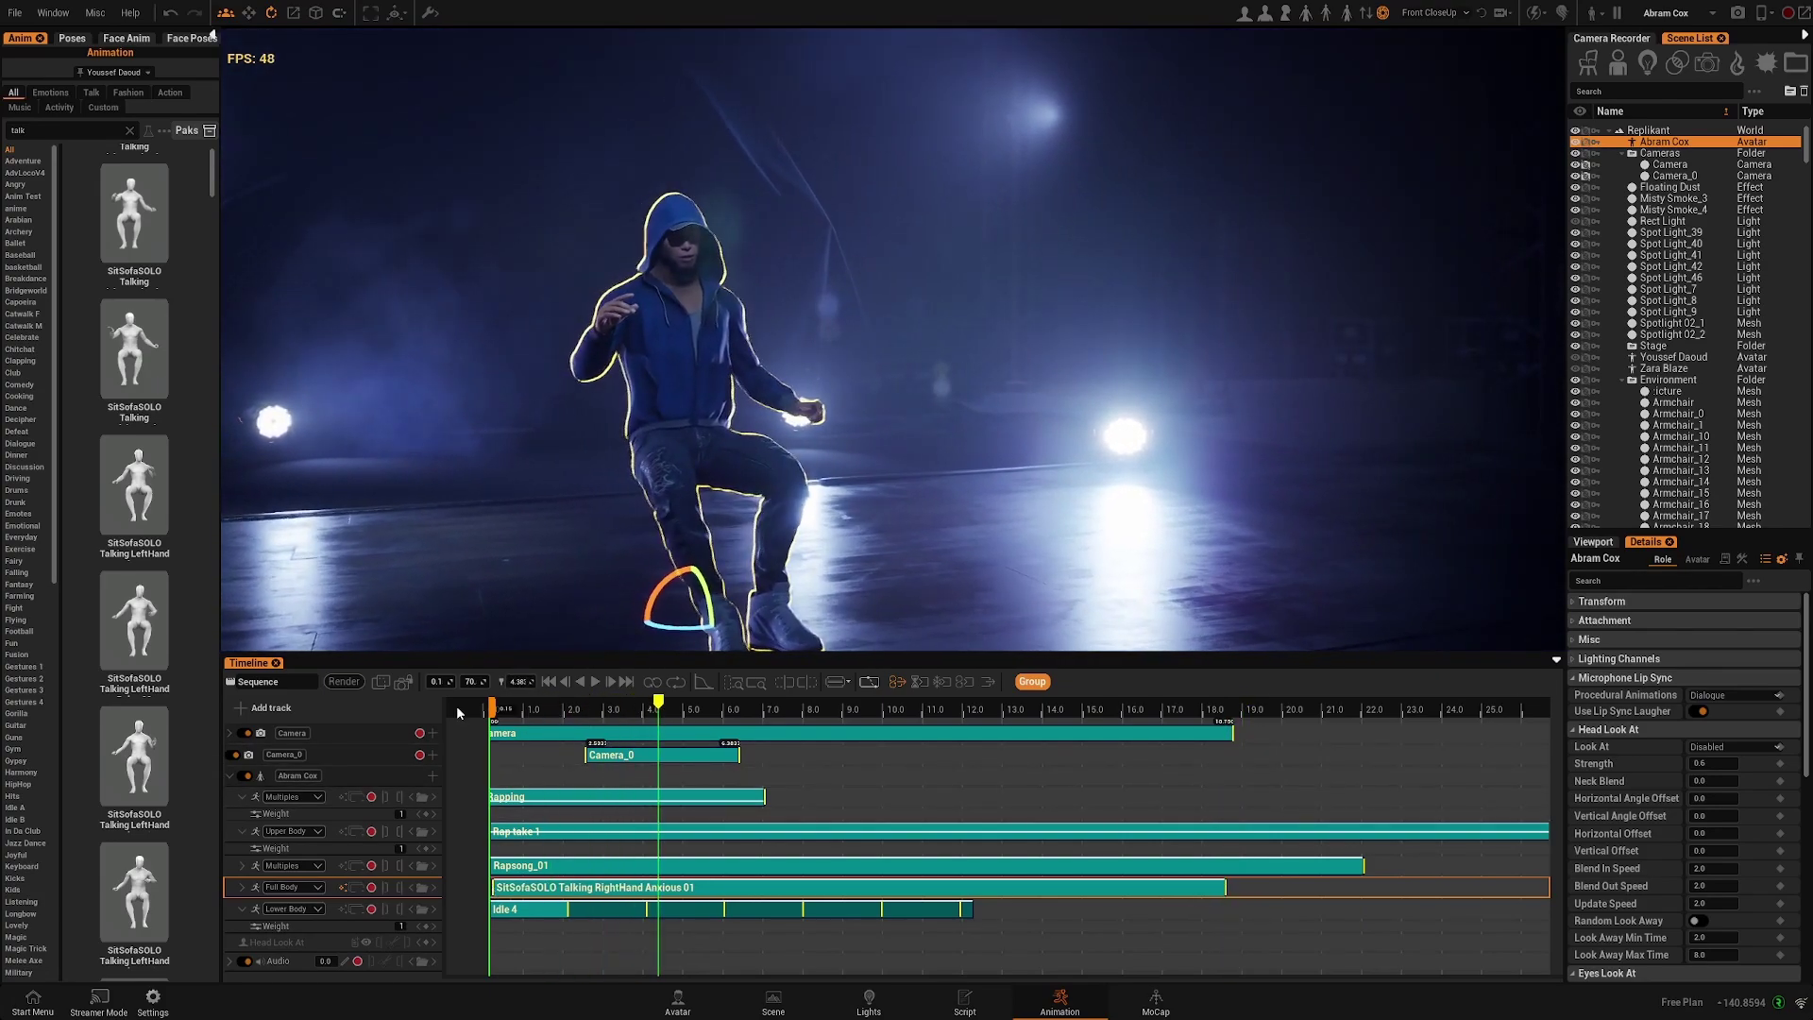
drag(659, 709, 704, 709)
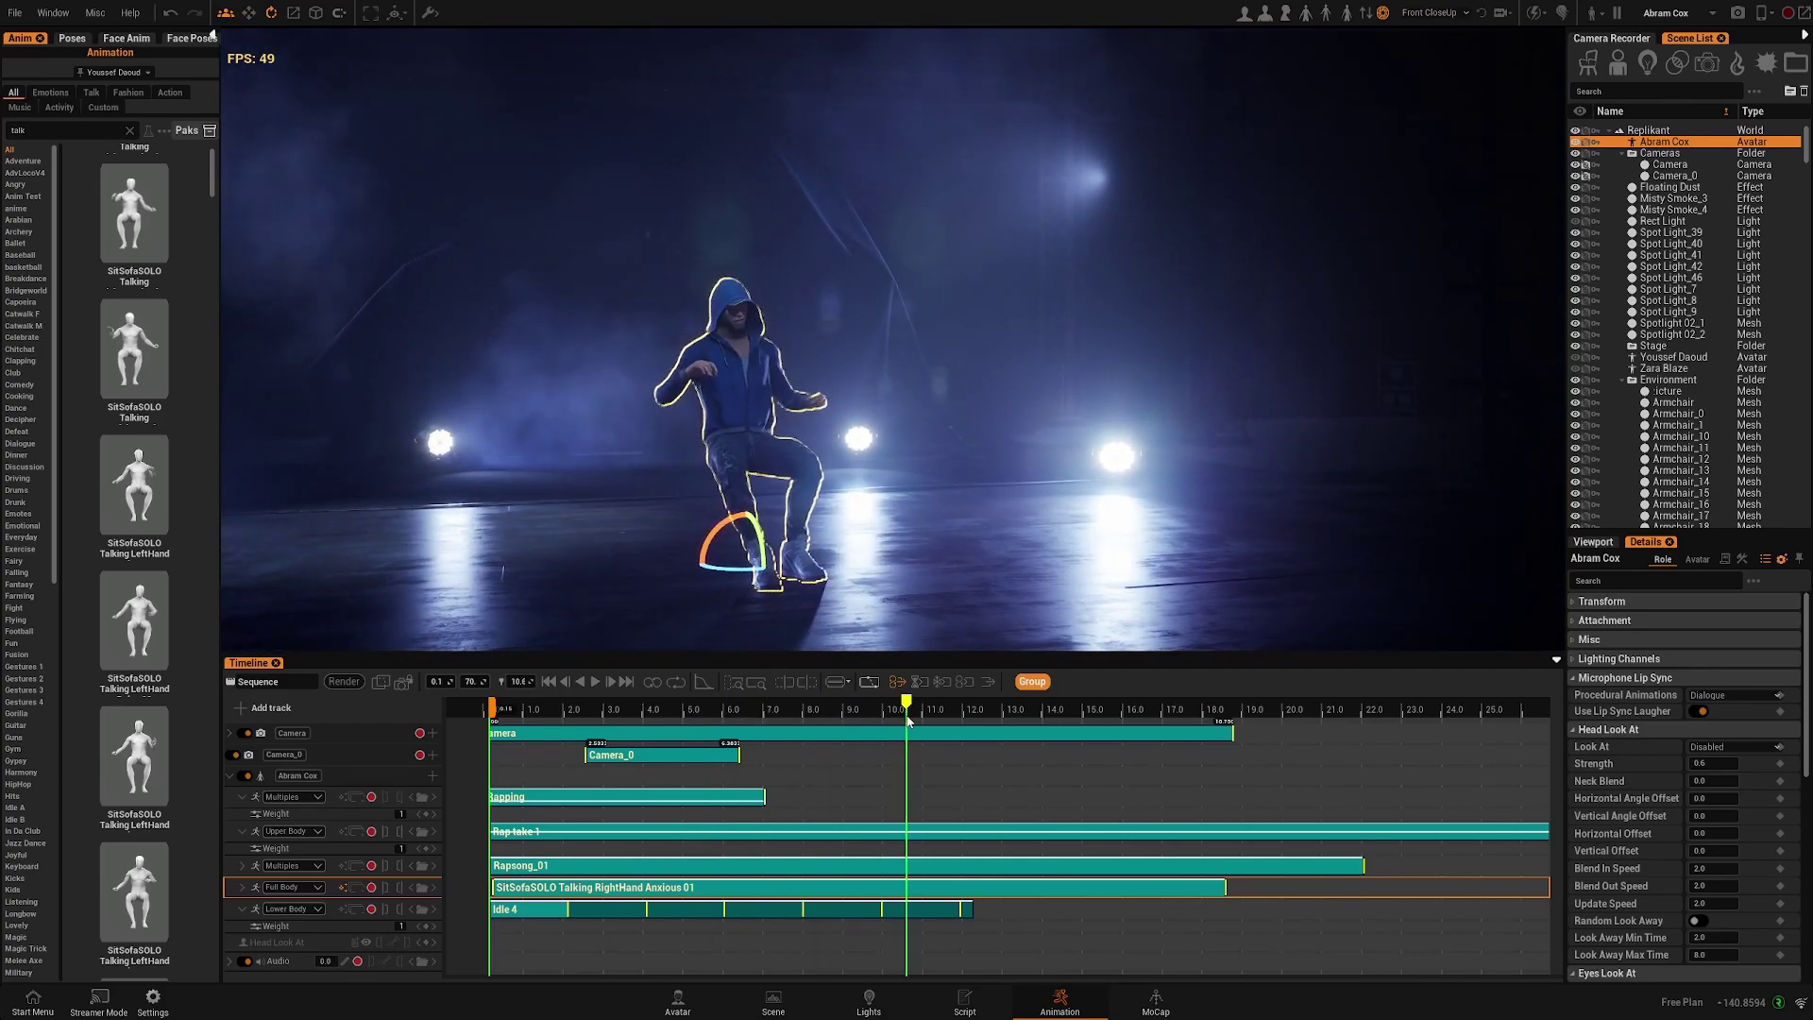
drag(908, 720, 772, 720)
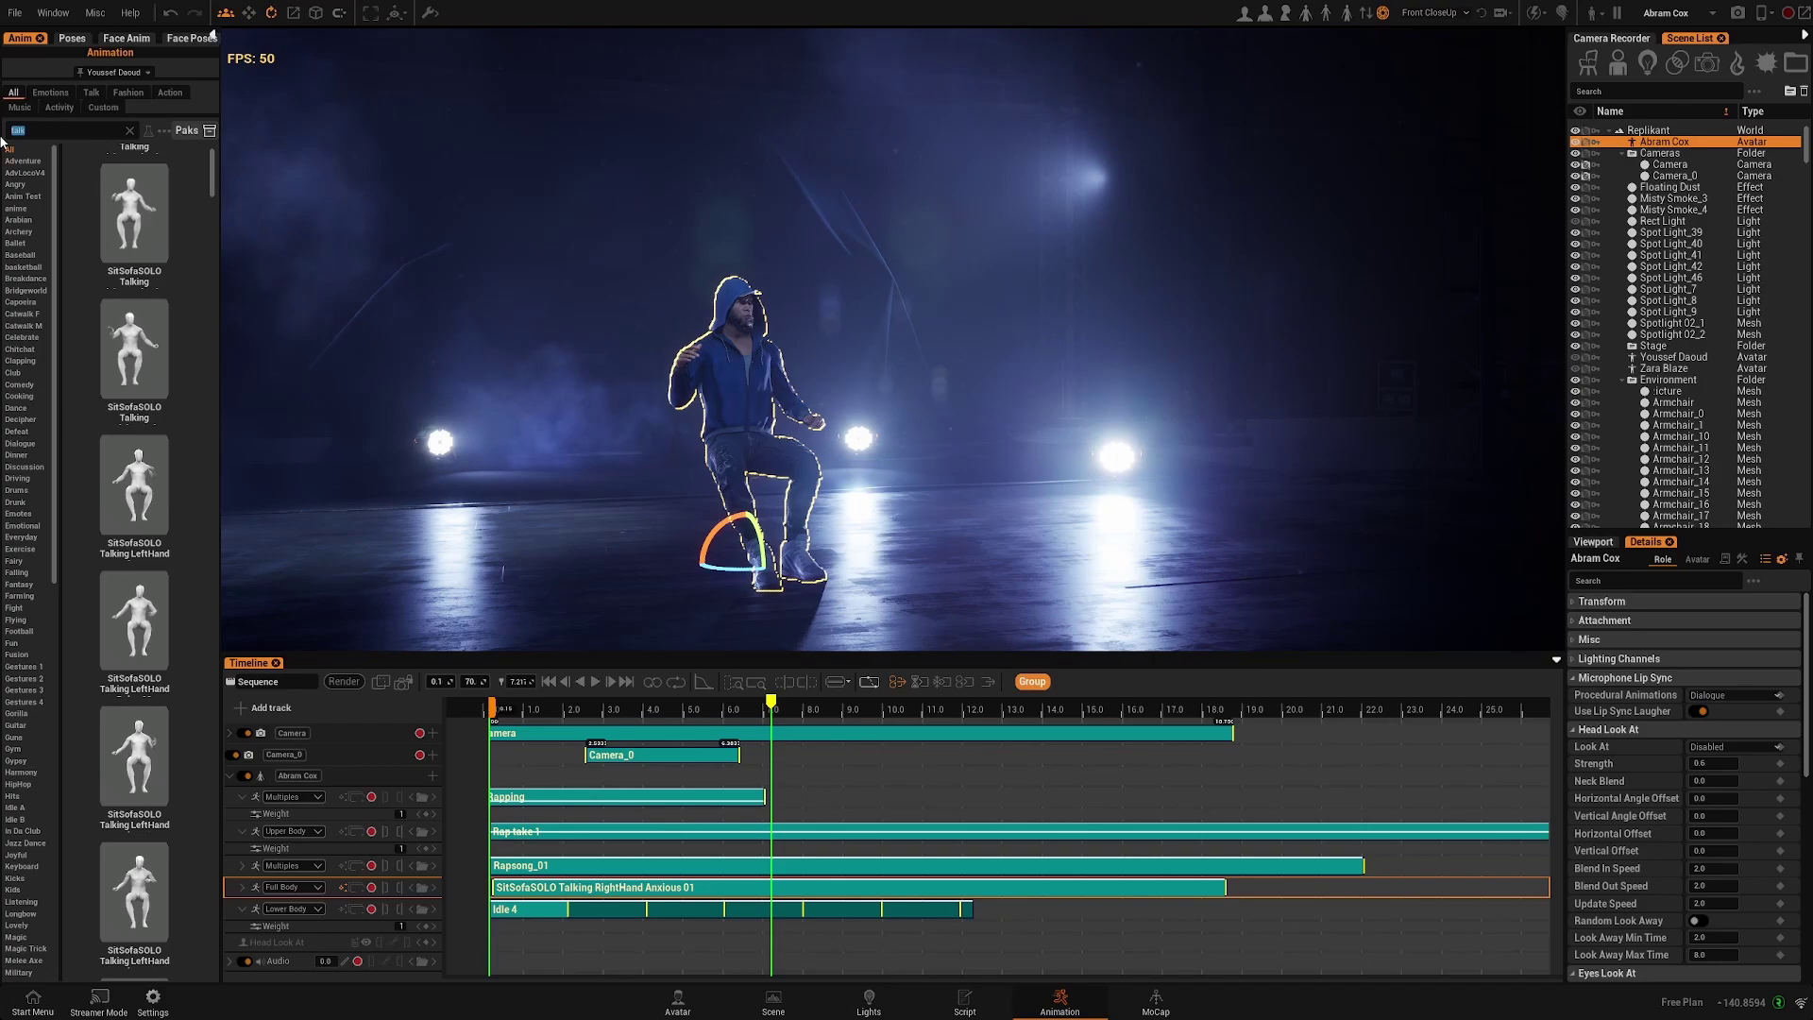
- Search for "walk", replace the seated clip with Walking Sad looped to about 8 seconds, and play the sequence
text(walk)
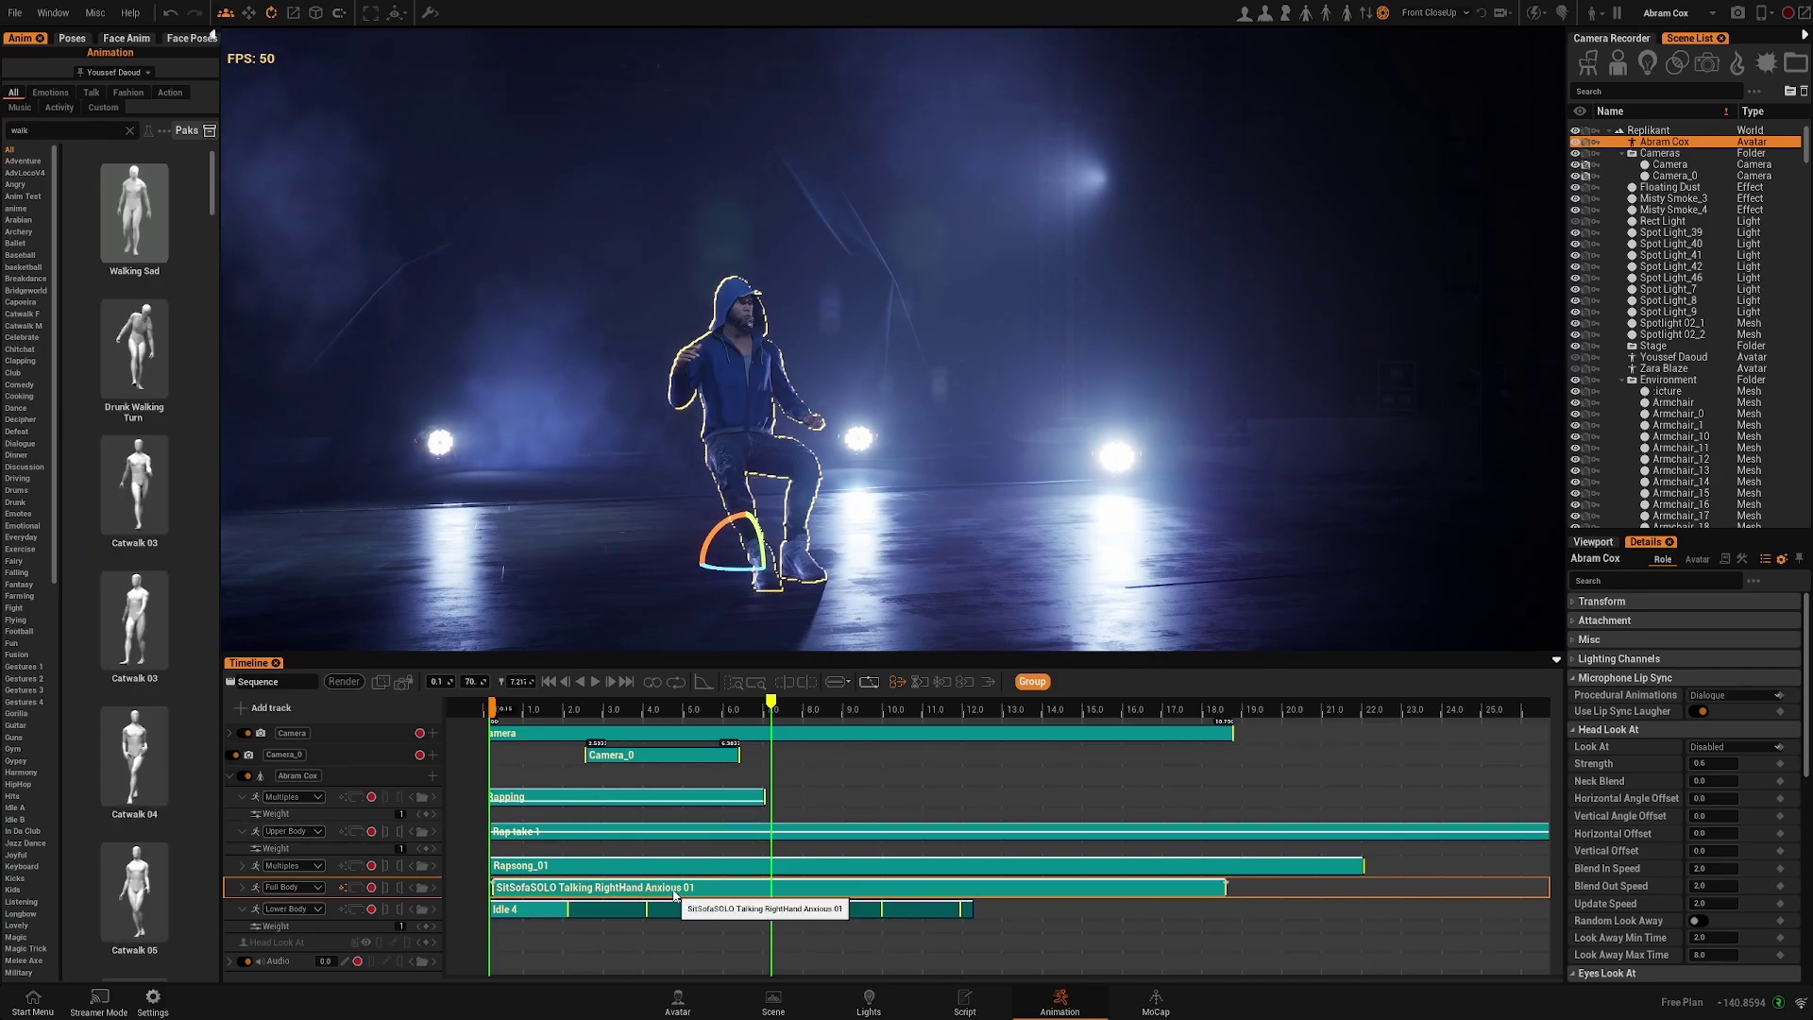
key(Delete)
drag(134, 213, 497, 892)
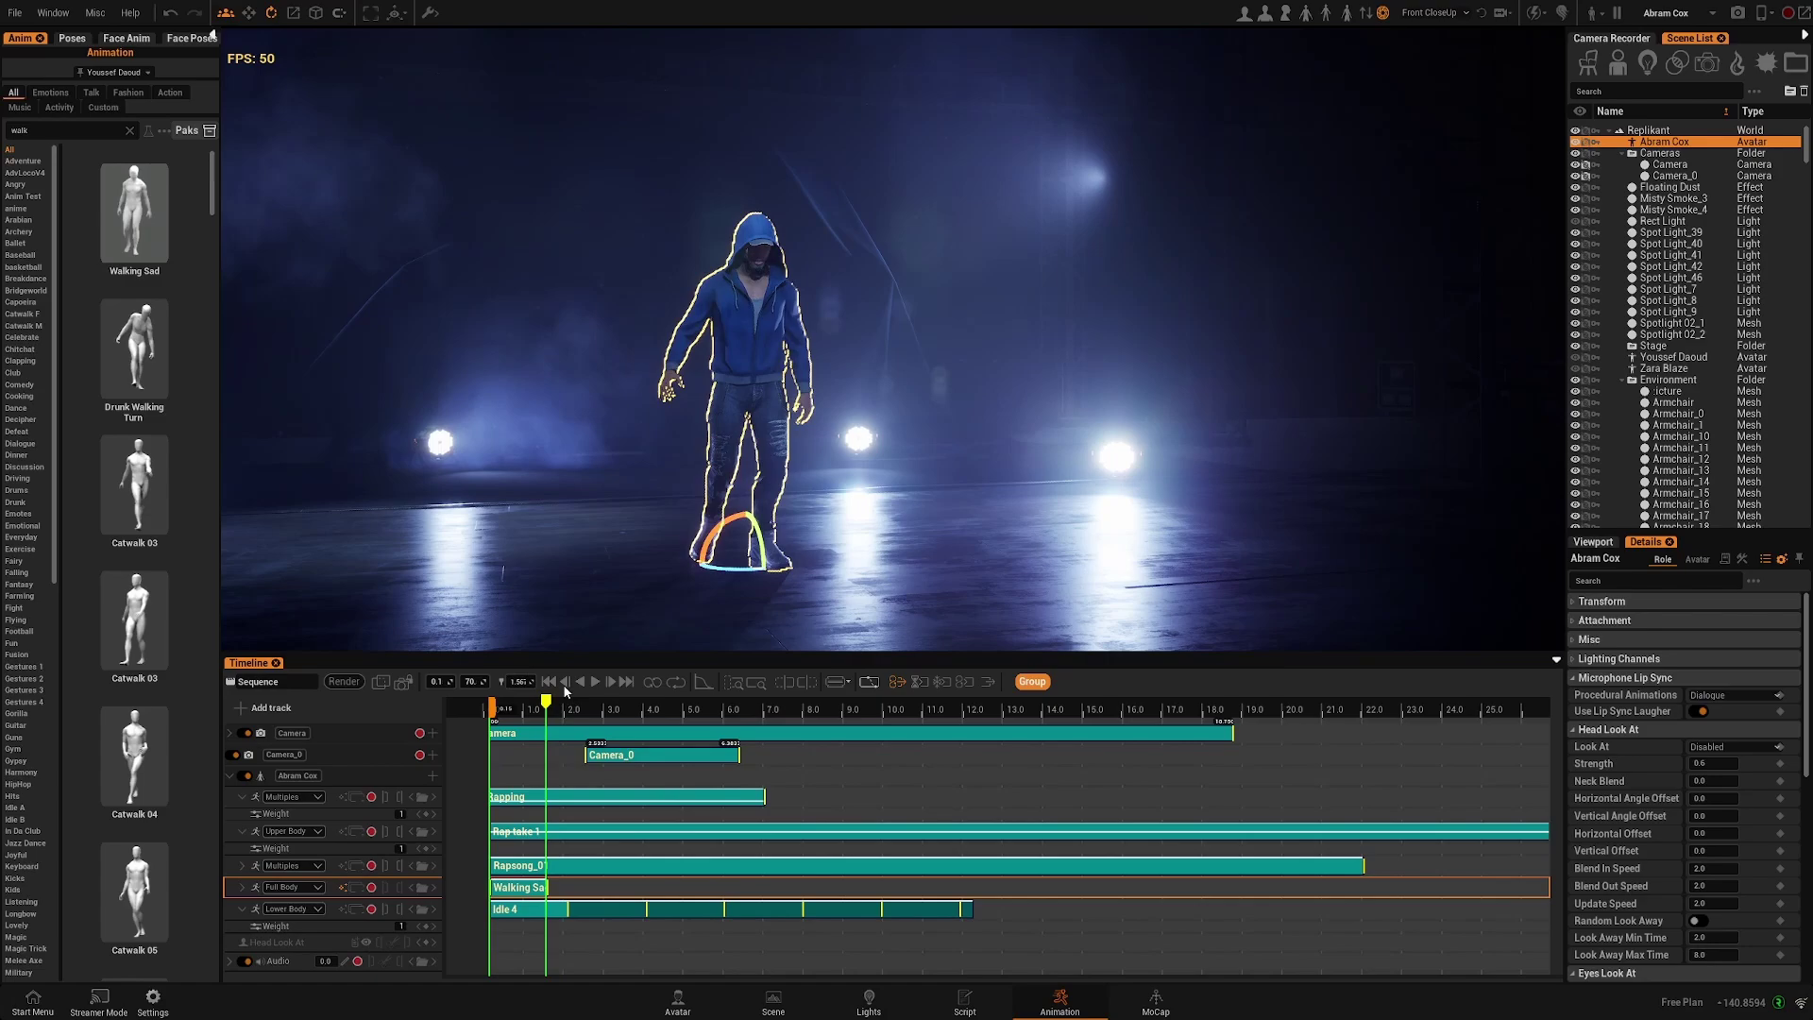
click(517, 715)
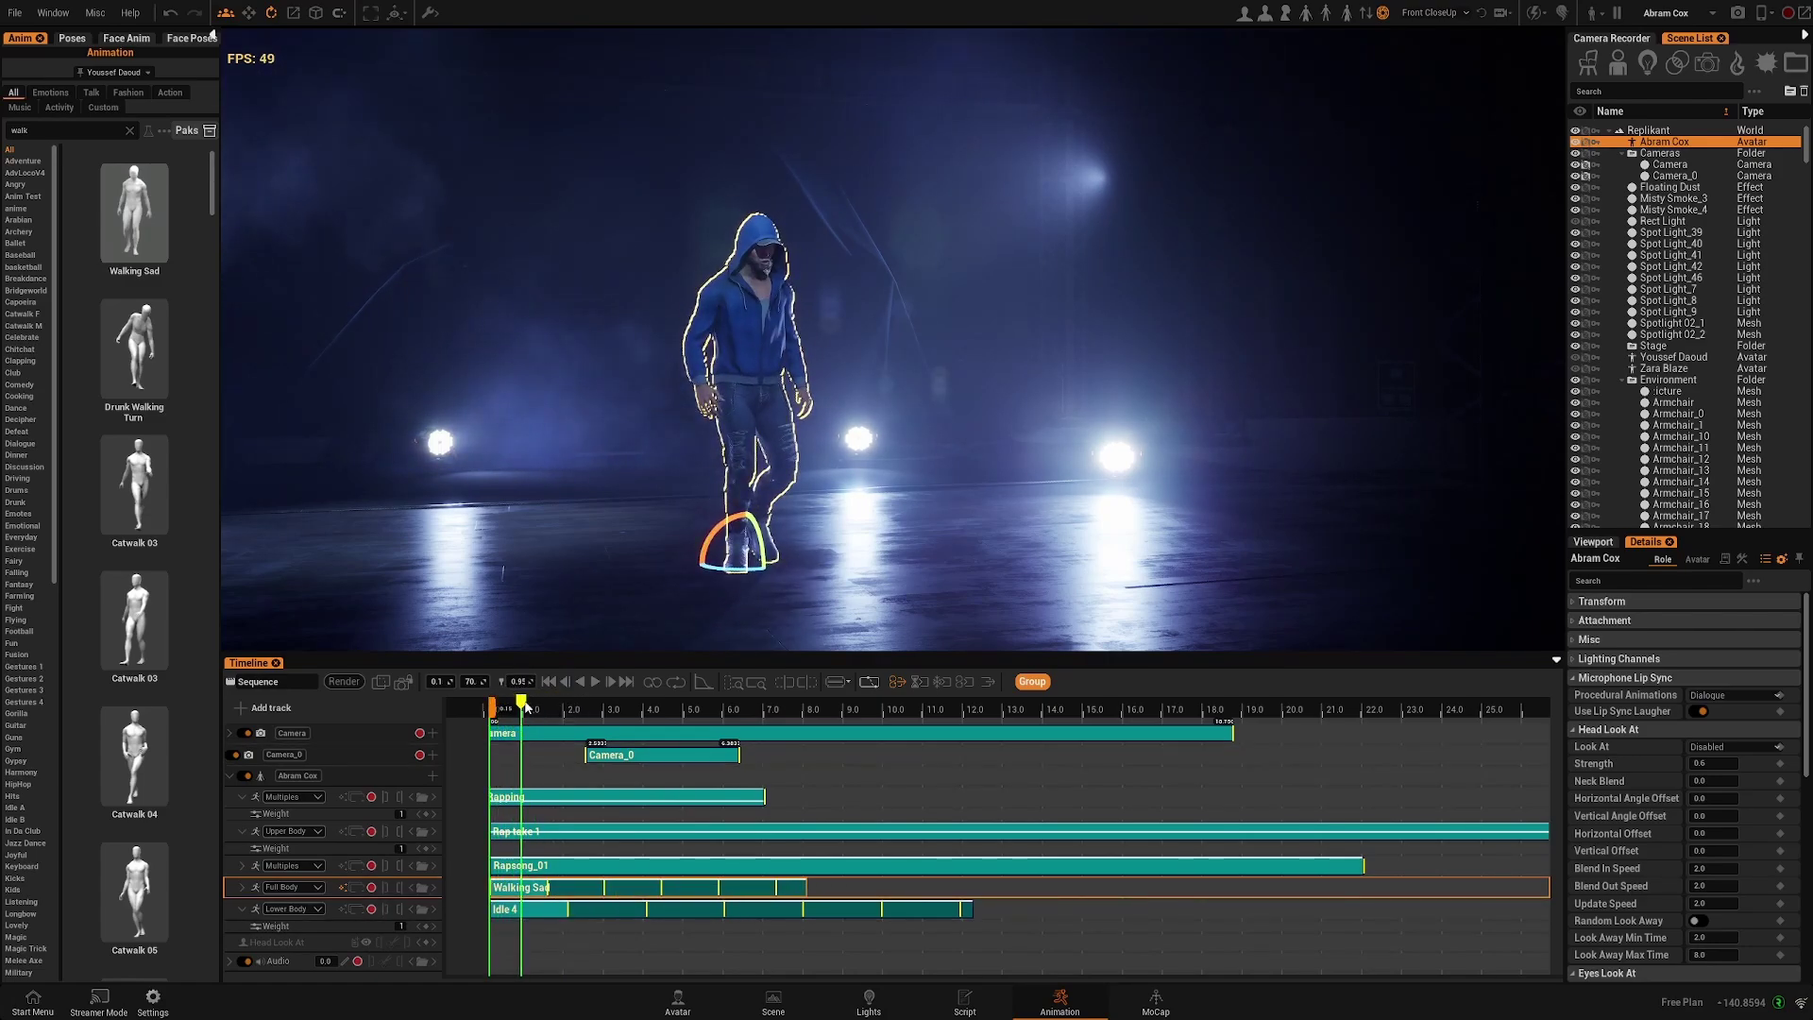
click(596, 686)
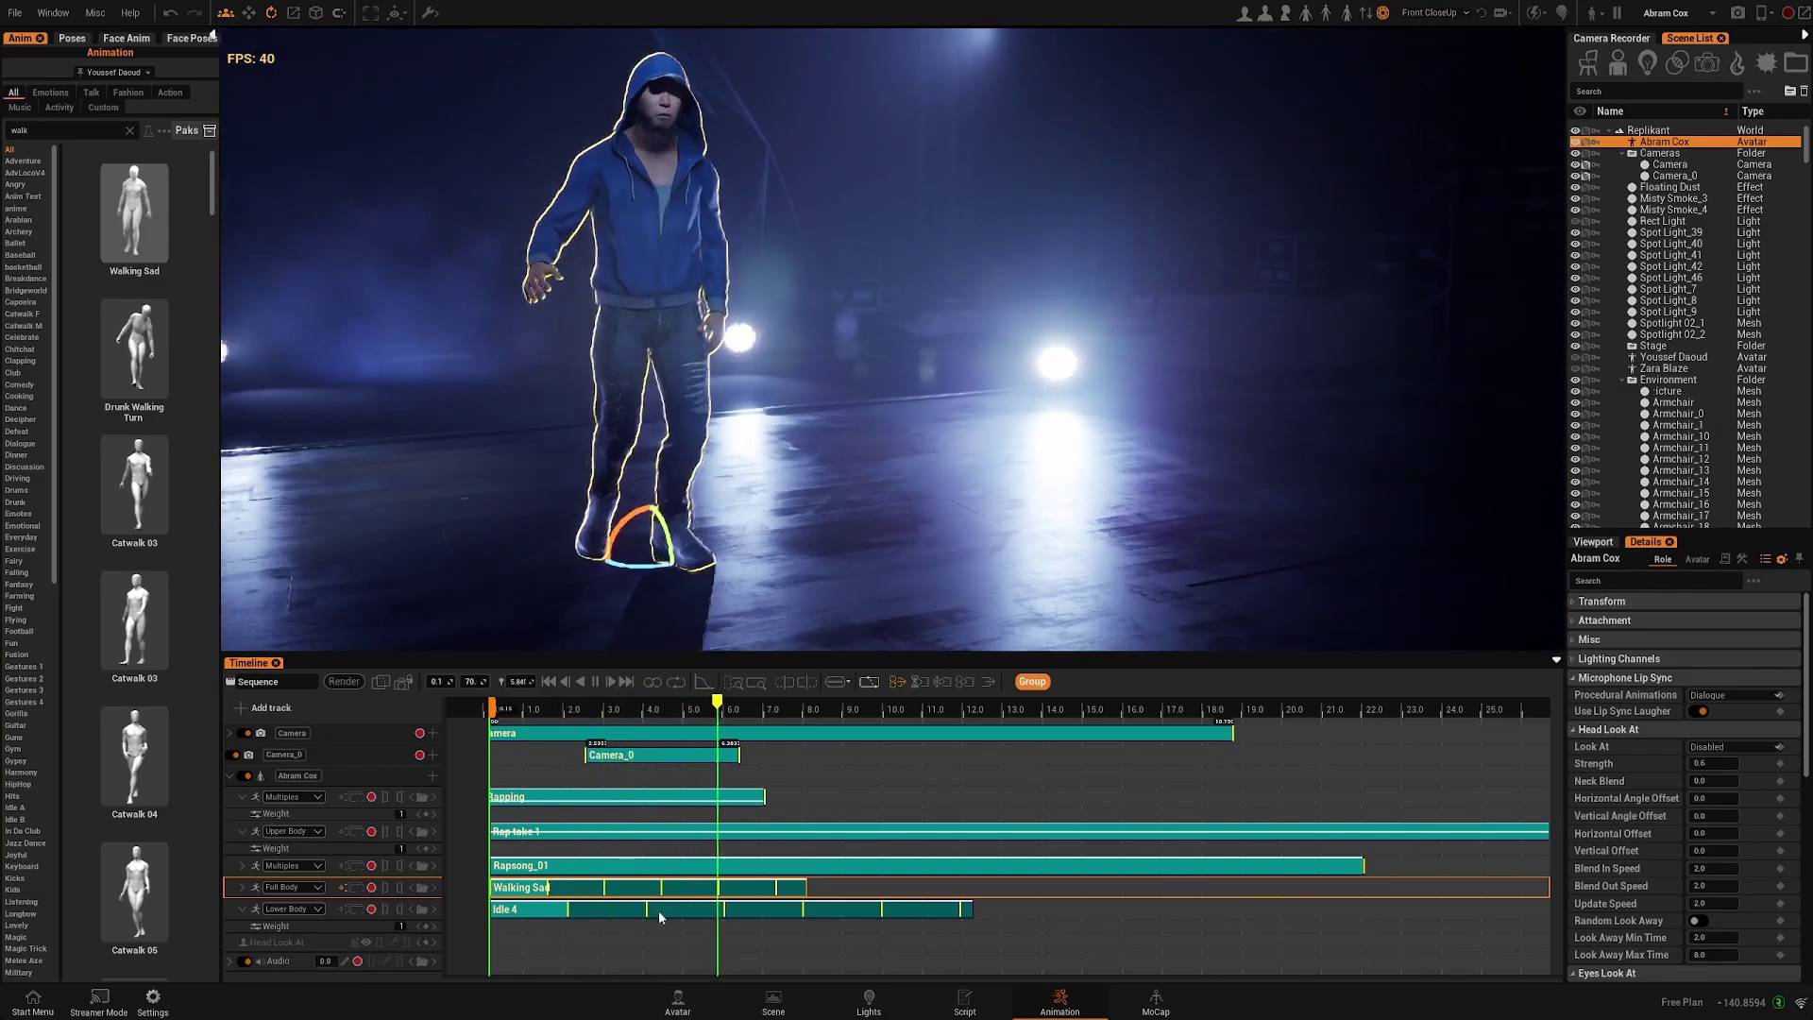
click(595, 681)
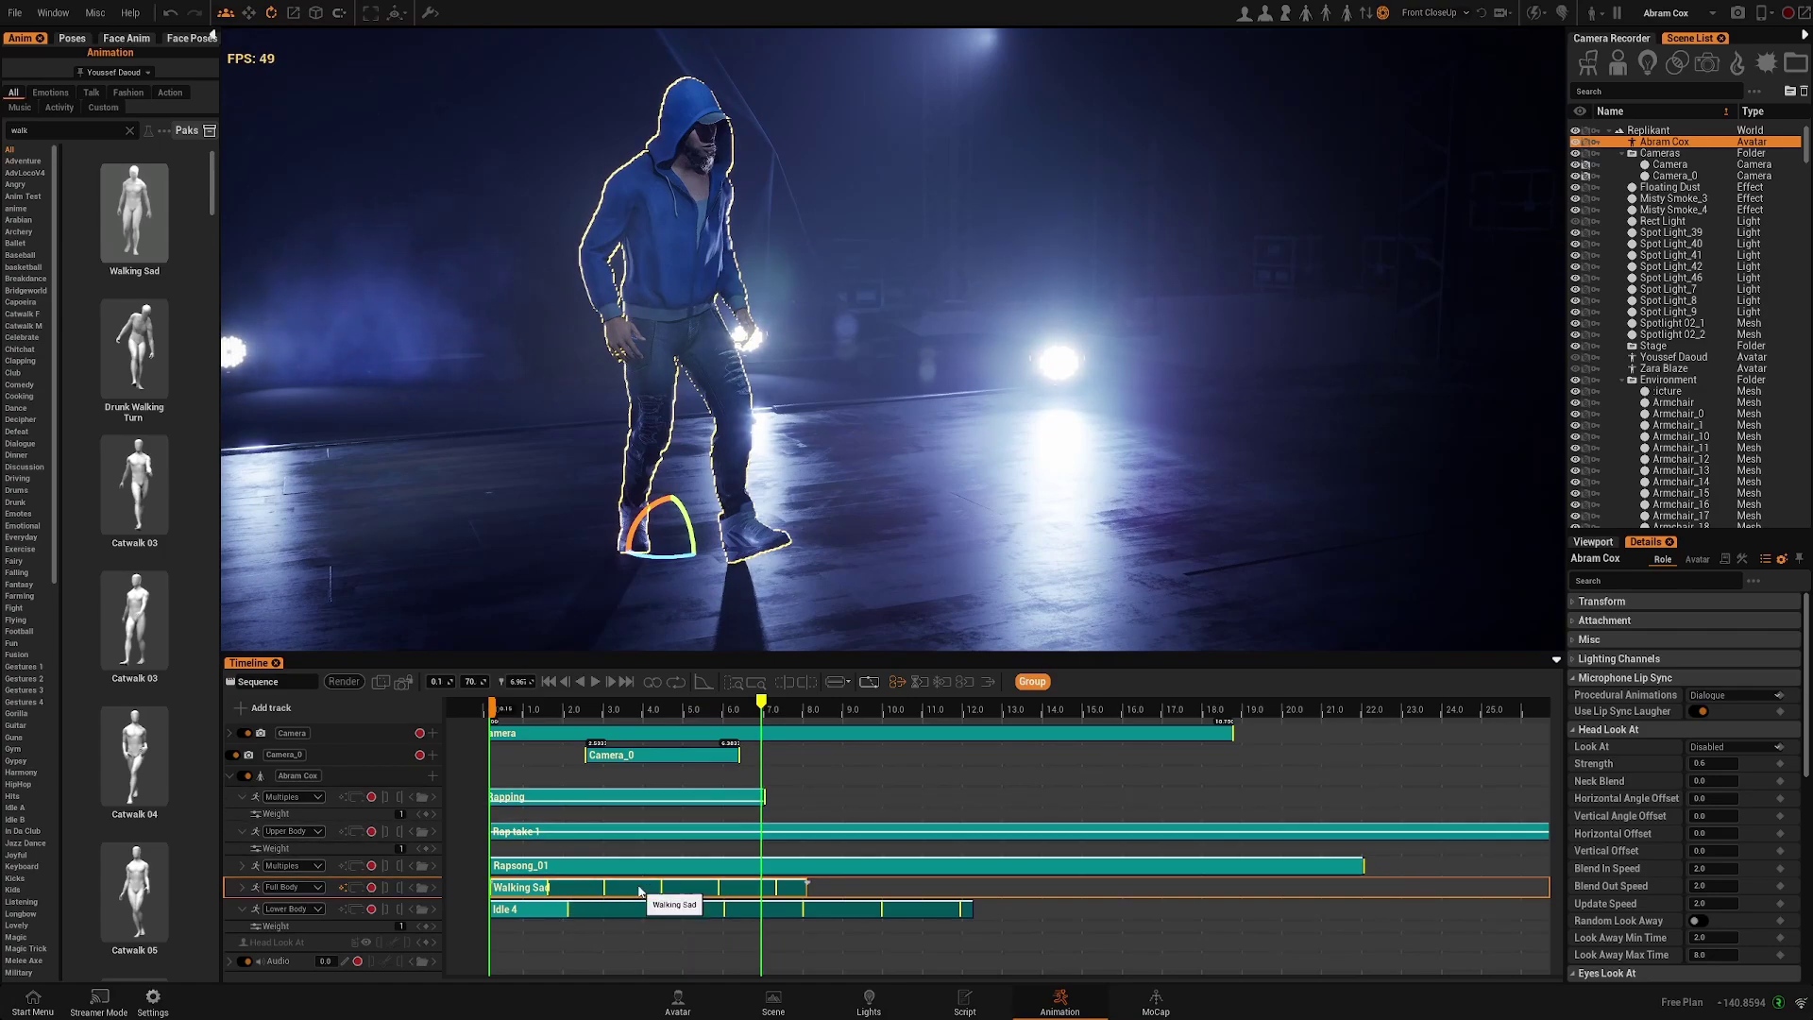
- Replace the Walking Sad clip on the Full Body track with Drunk Walking Turn, looped to about 16 seconds
key(Delete)
click(134, 349)
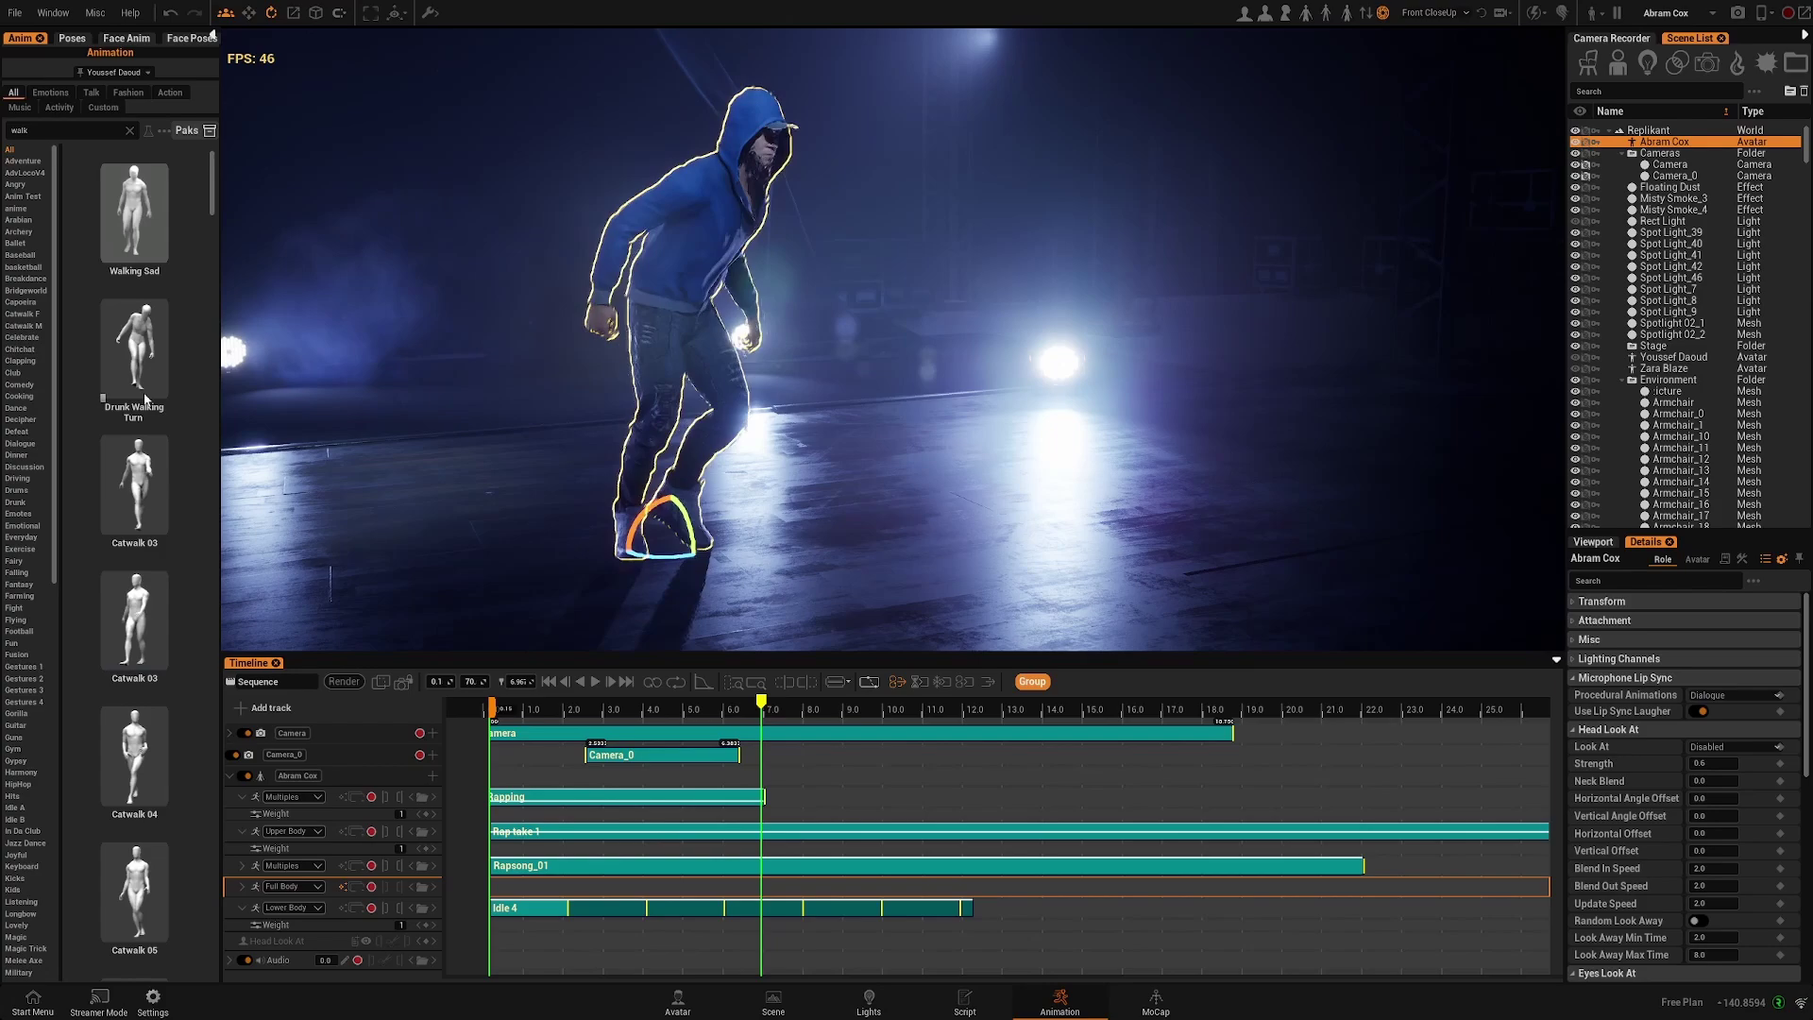
drag(142, 382, 493, 889)
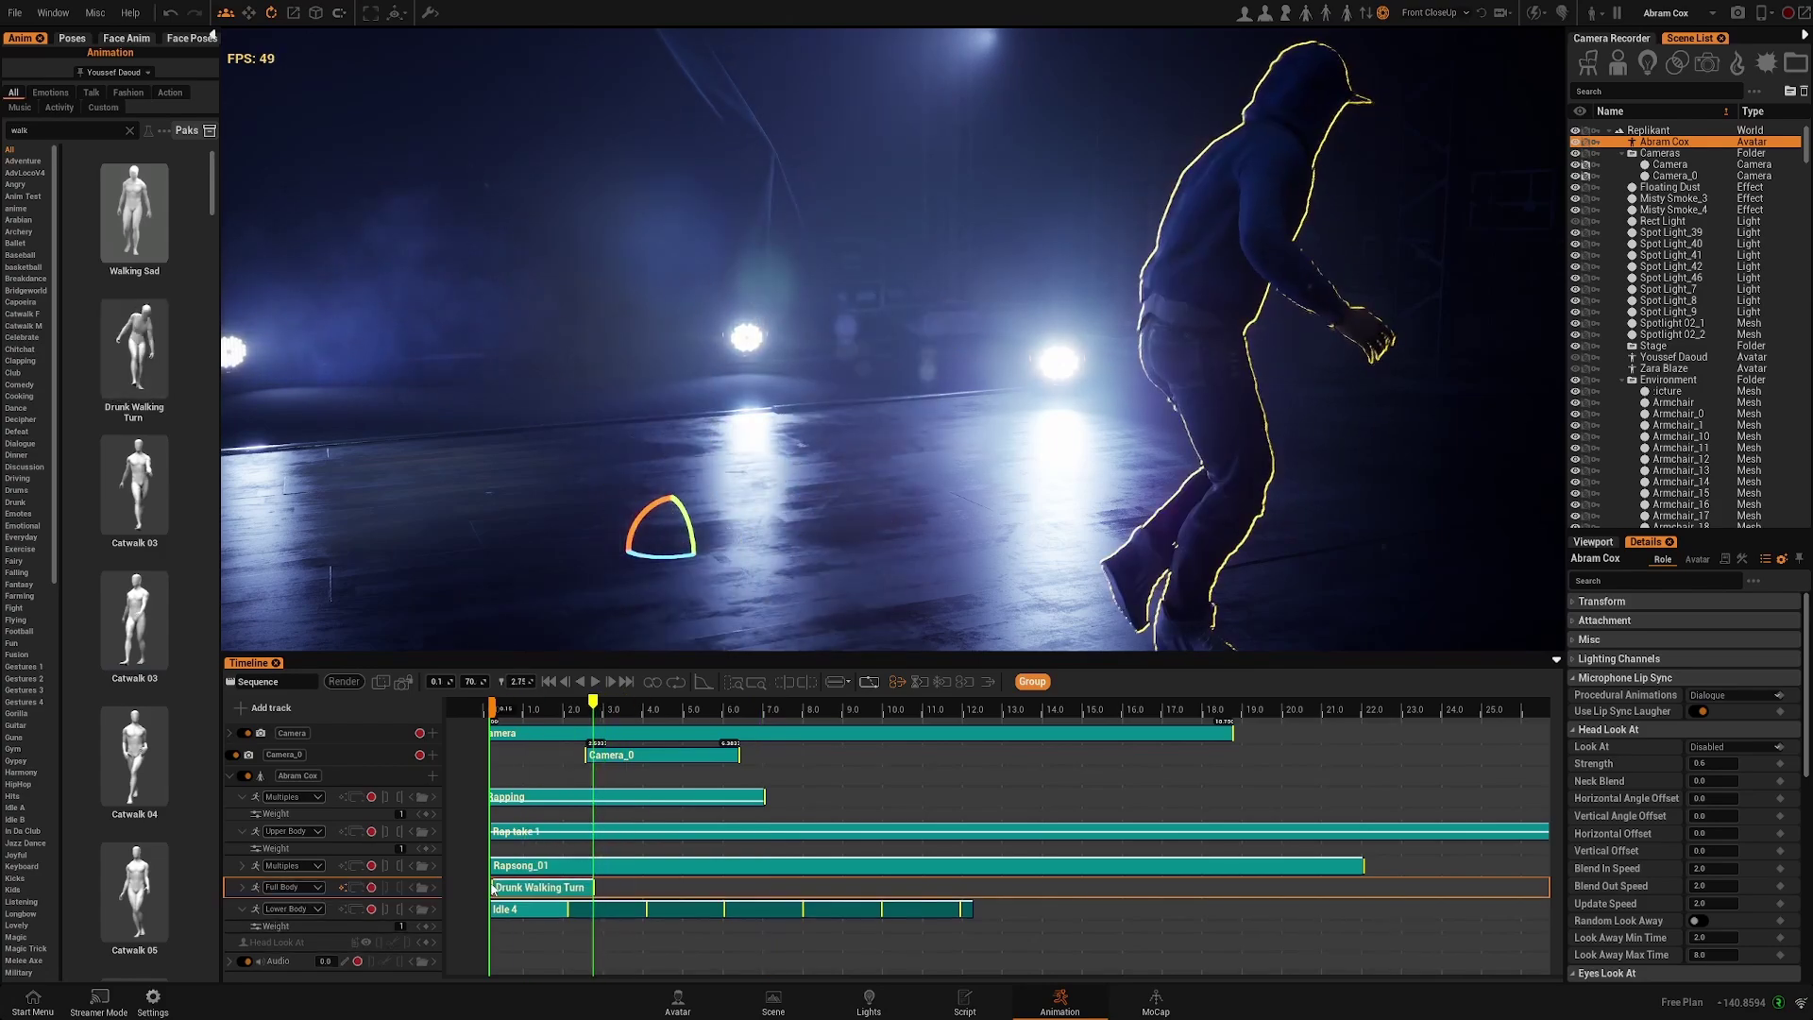
click(511, 710)
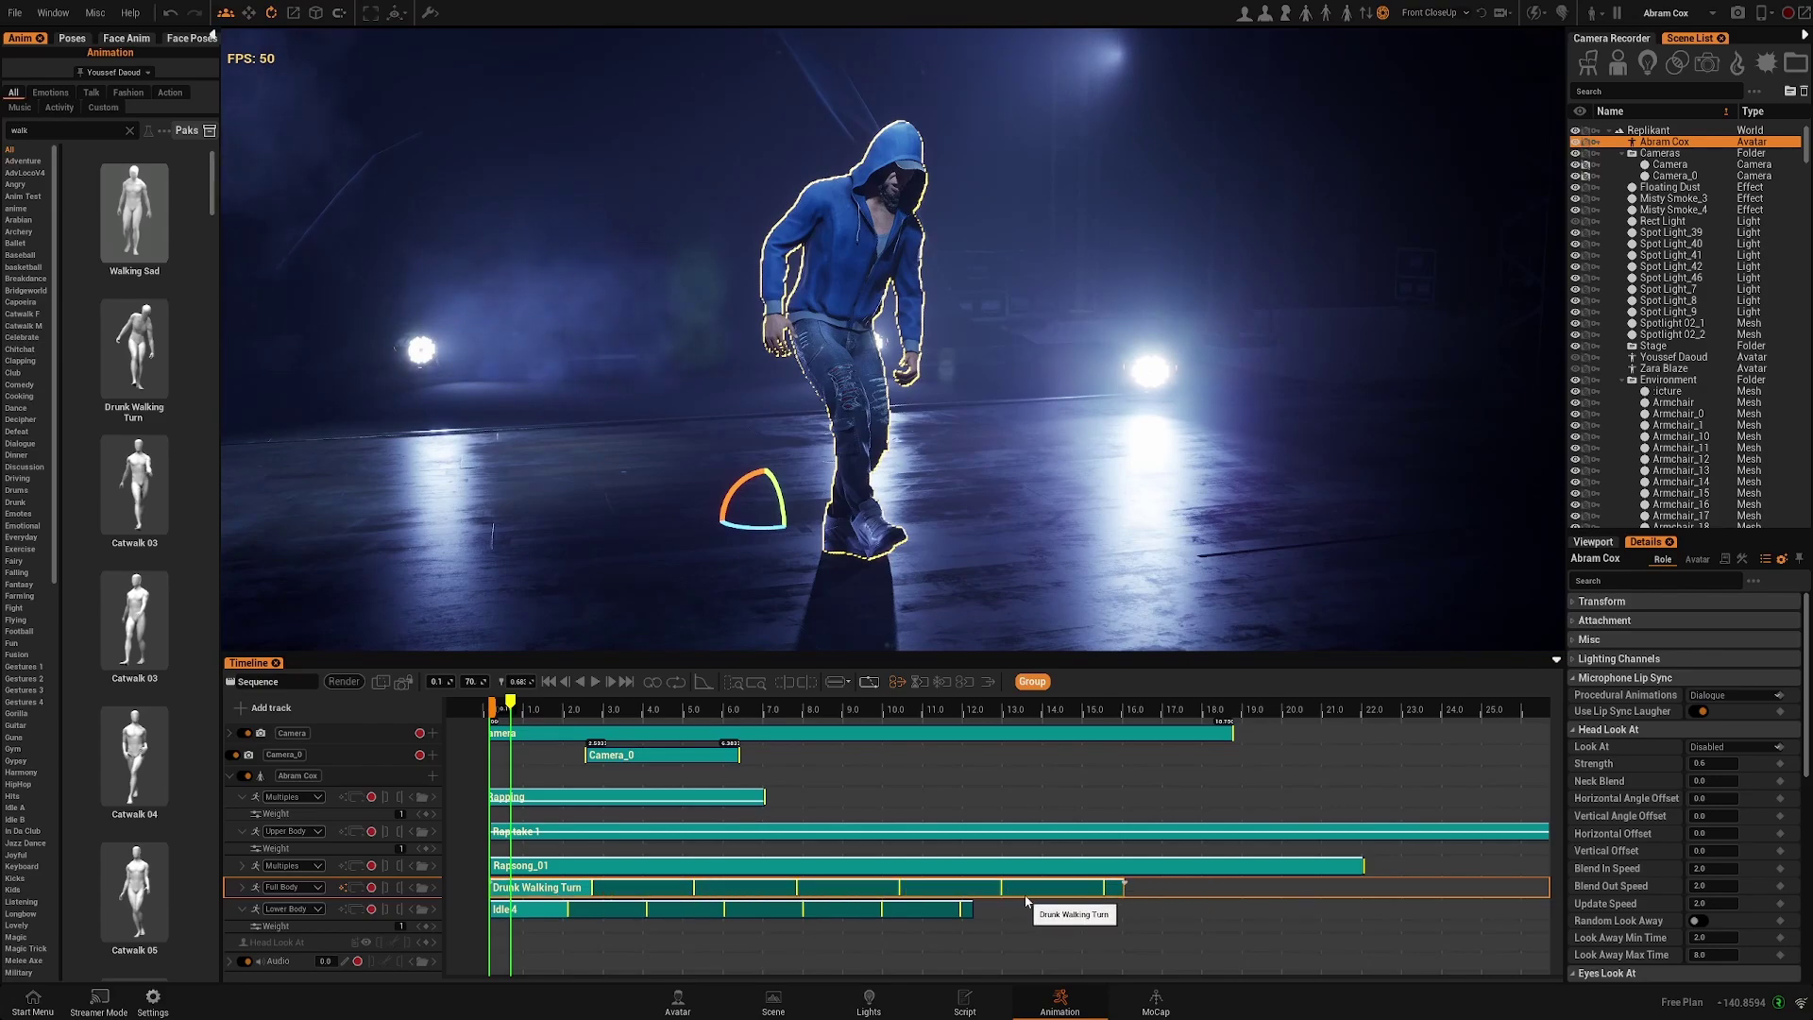
- Open the Drunk Walking Turn clip's settings to check its loop offset option, and play the sequence from the start
click(1054, 914)
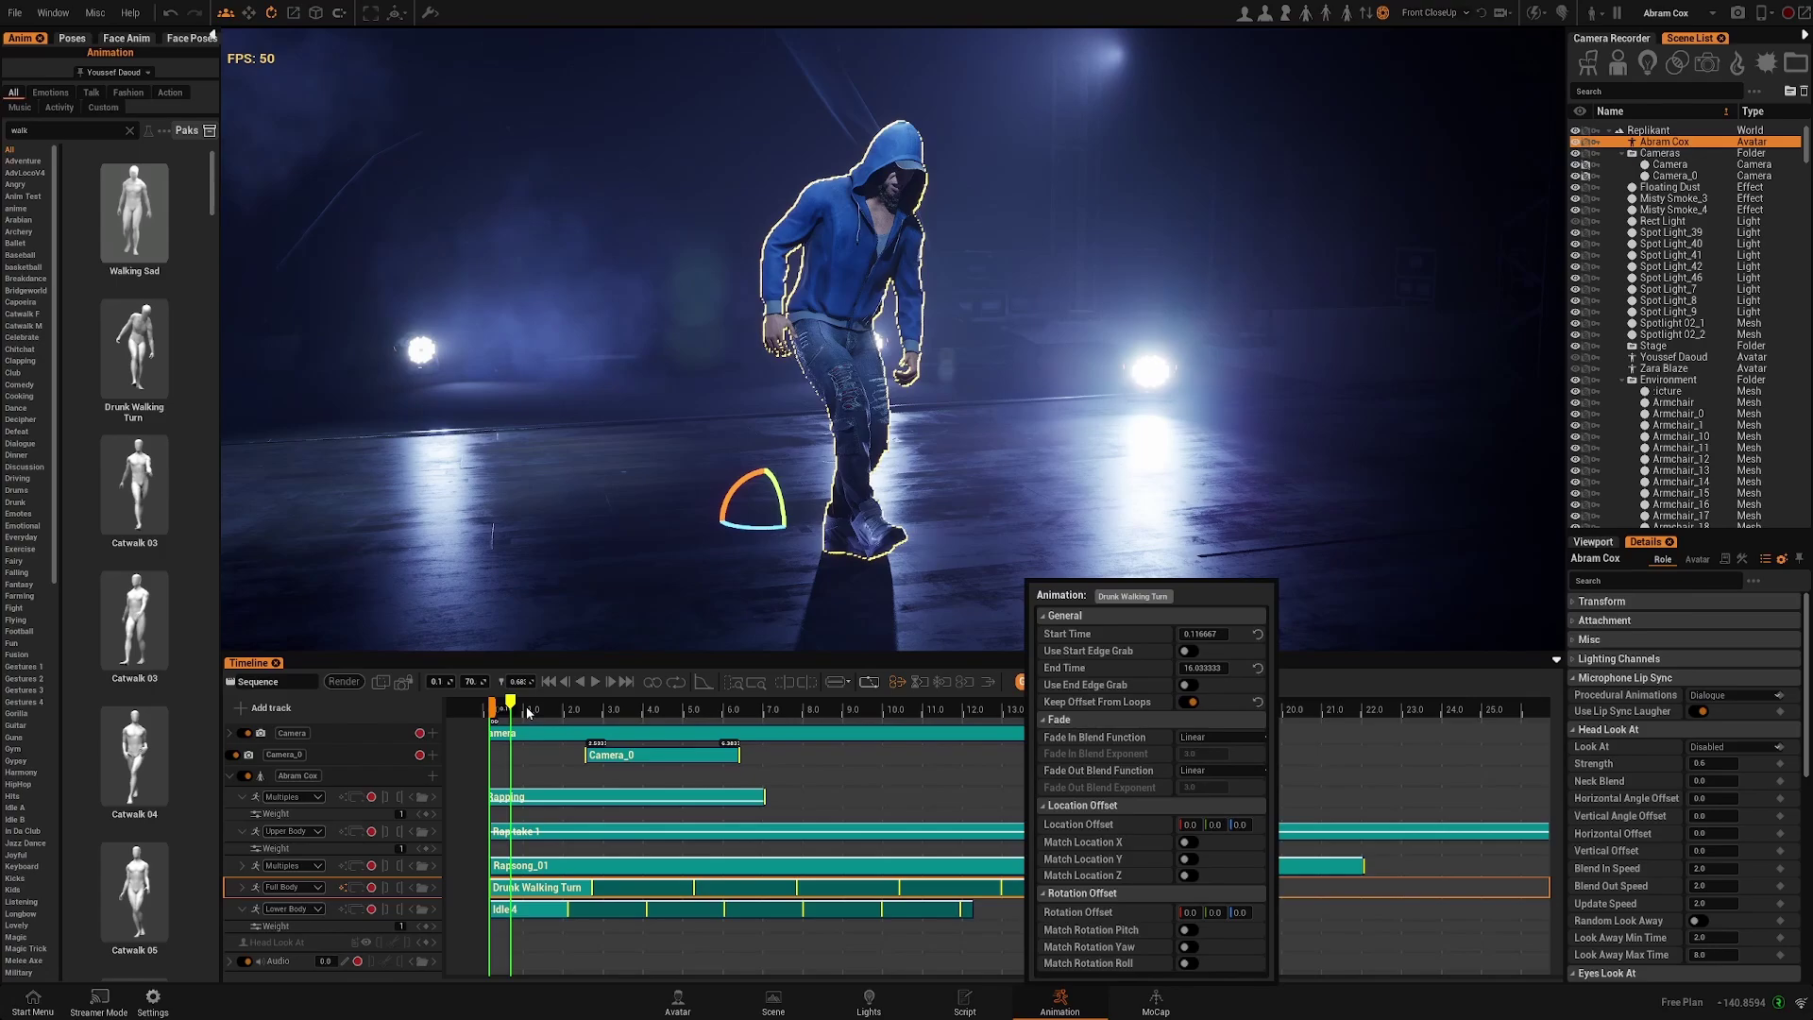
drag(527, 713, 493, 711)
click(595, 682)
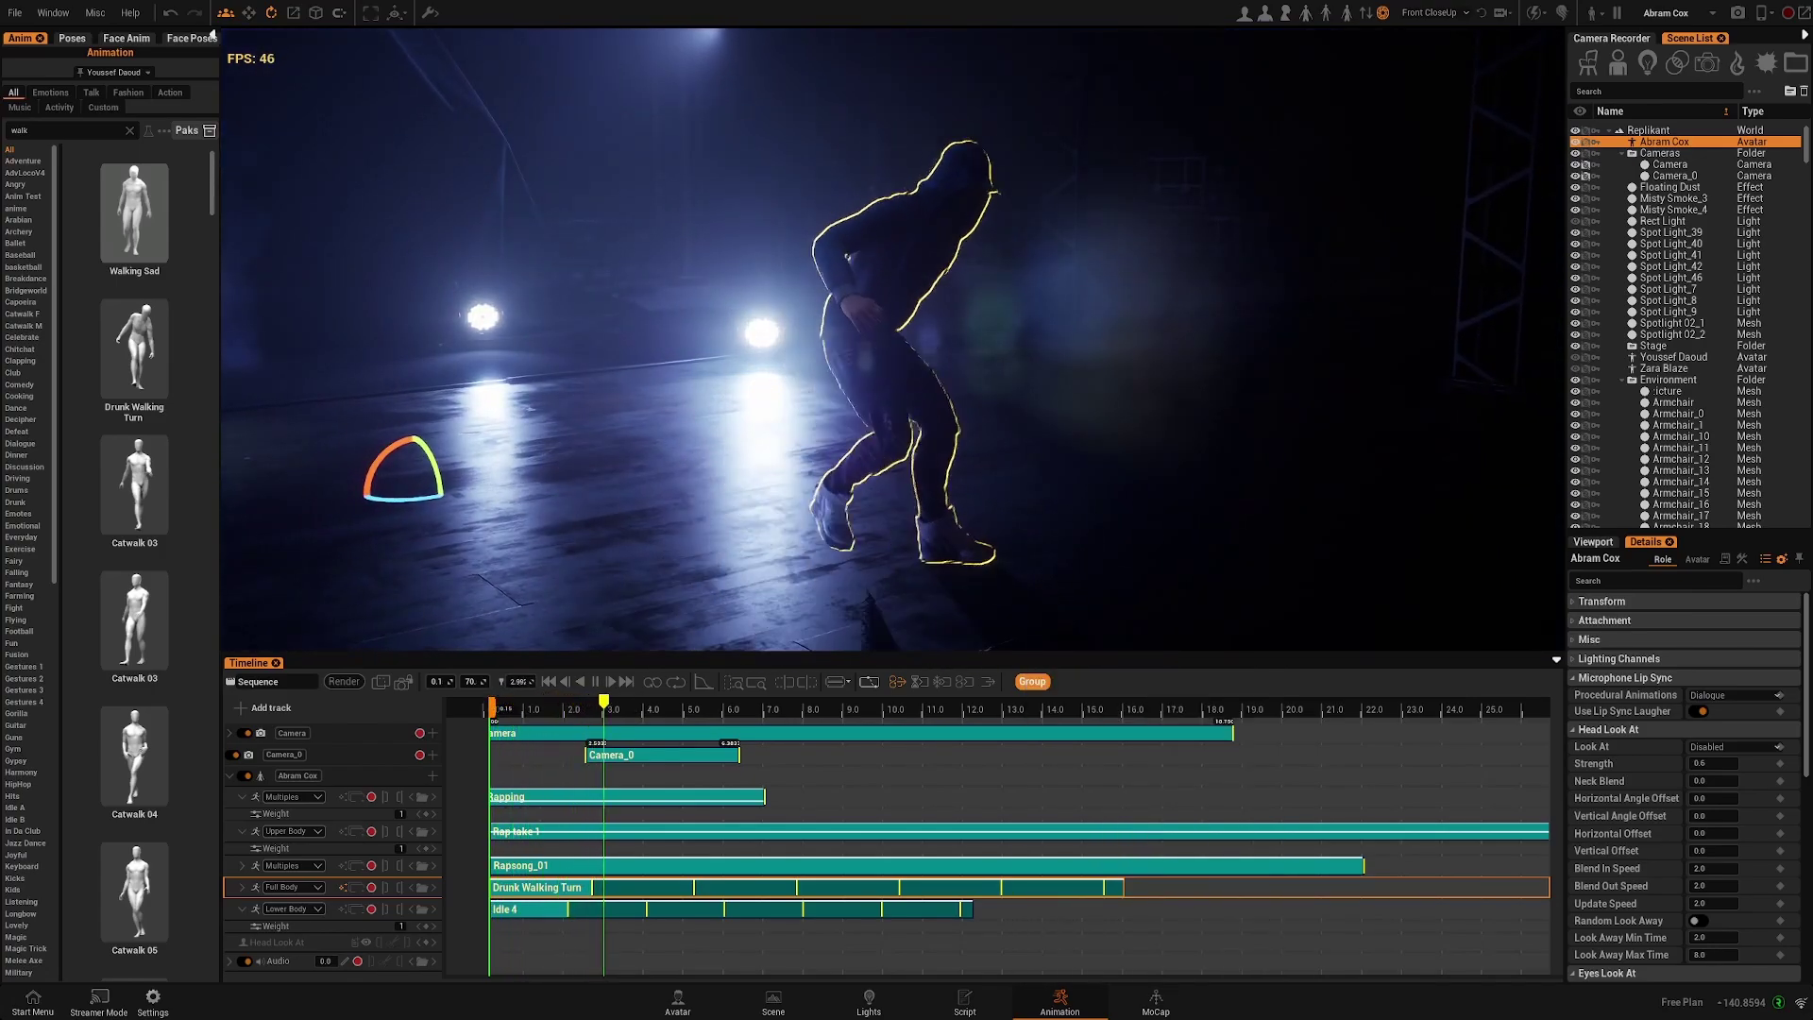
click(595, 682)
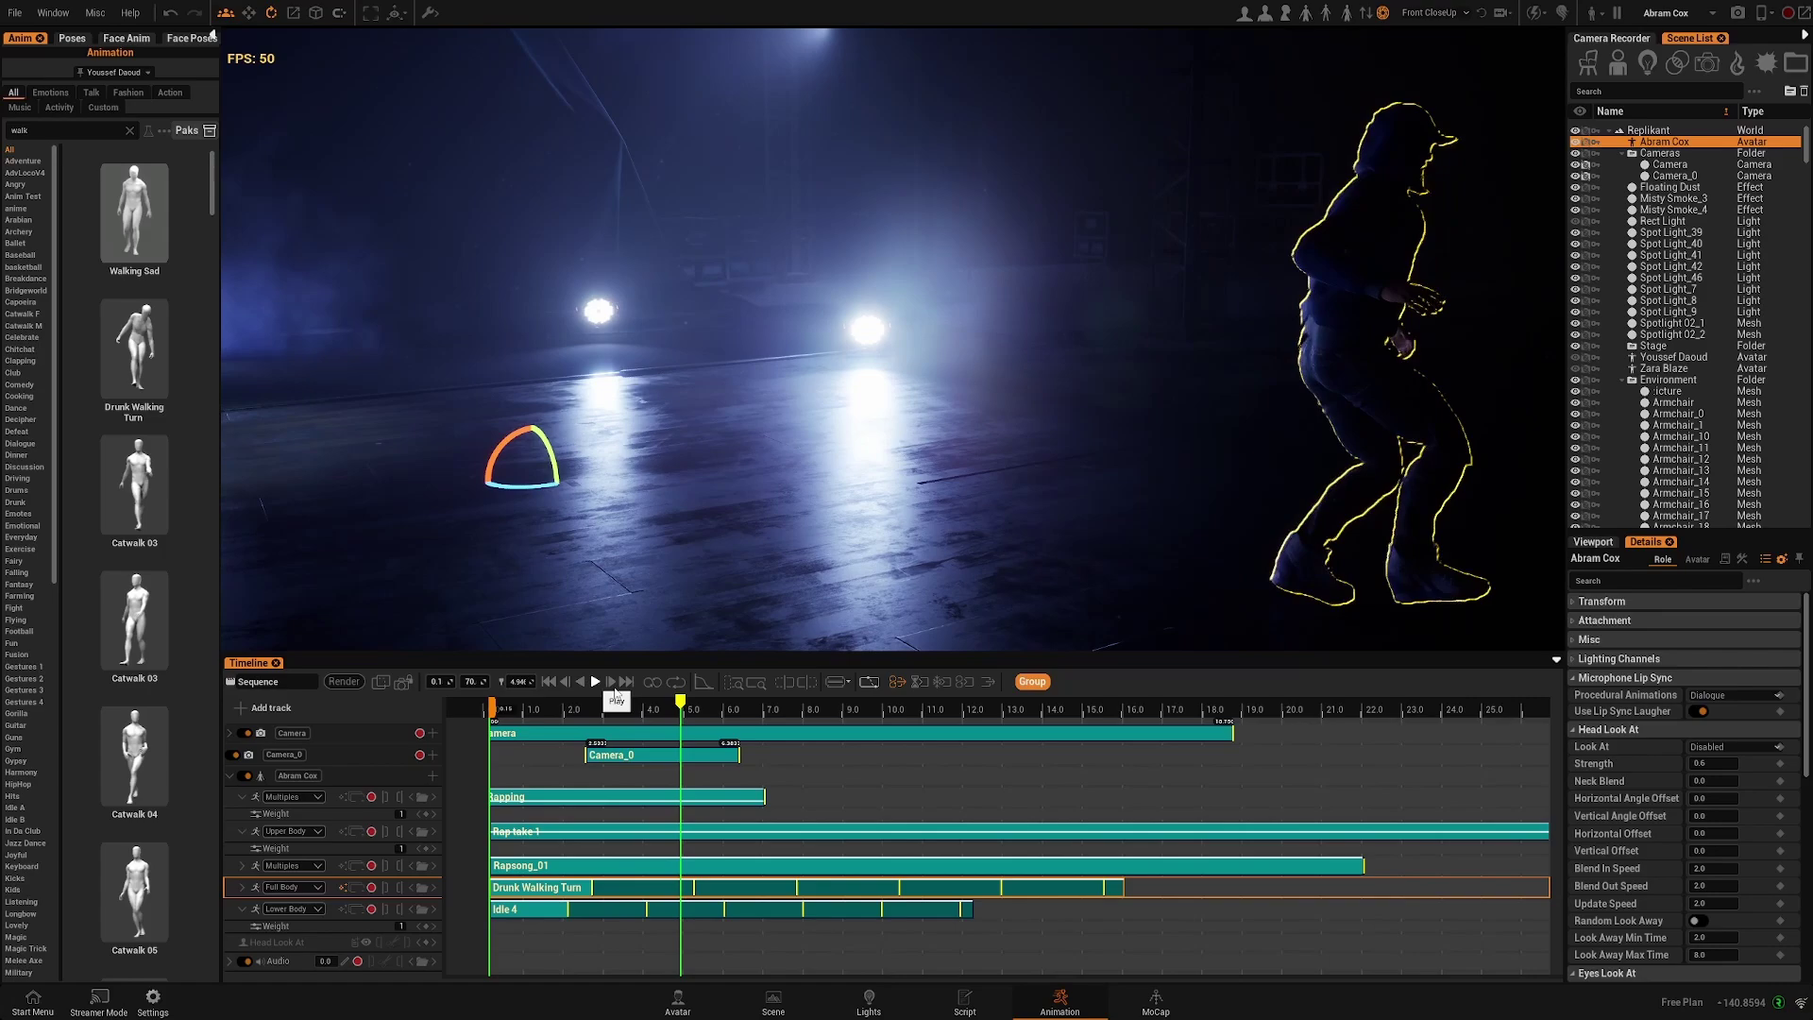
- Raise the Rapping clip's weight to 1 and check the avatar's pose within the first second
click(535, 709)
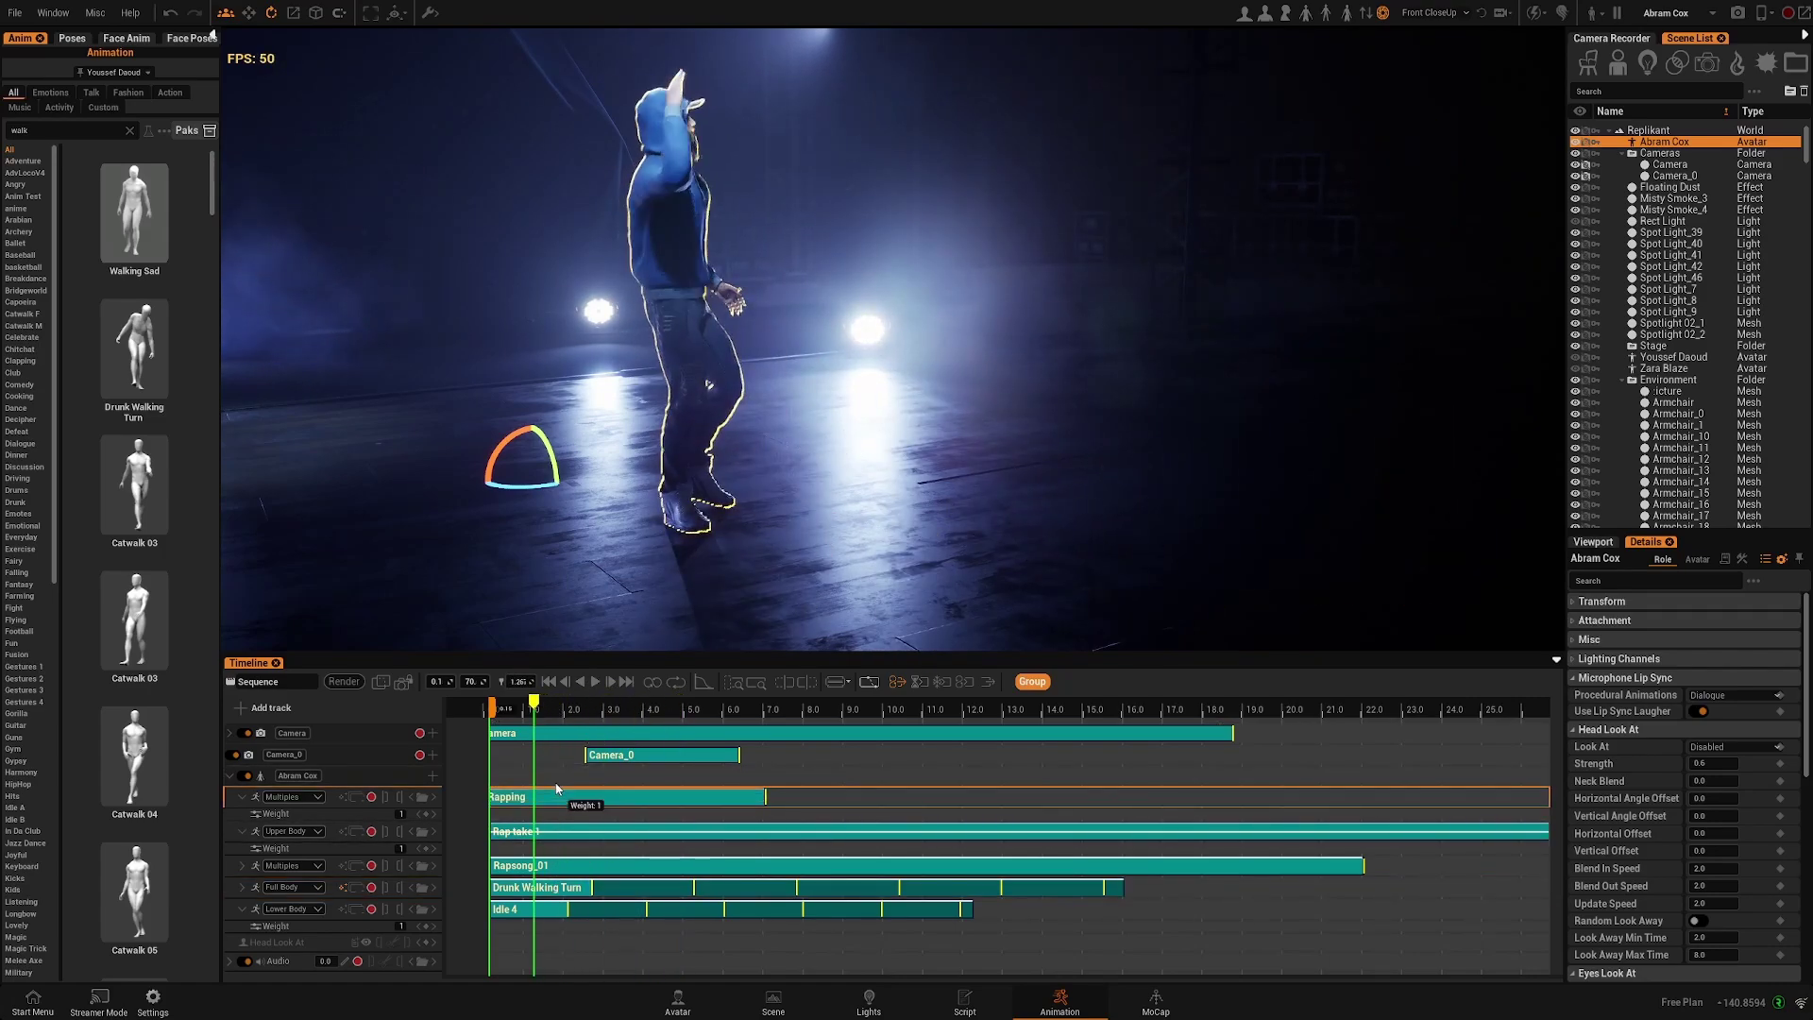
click(513, 710)
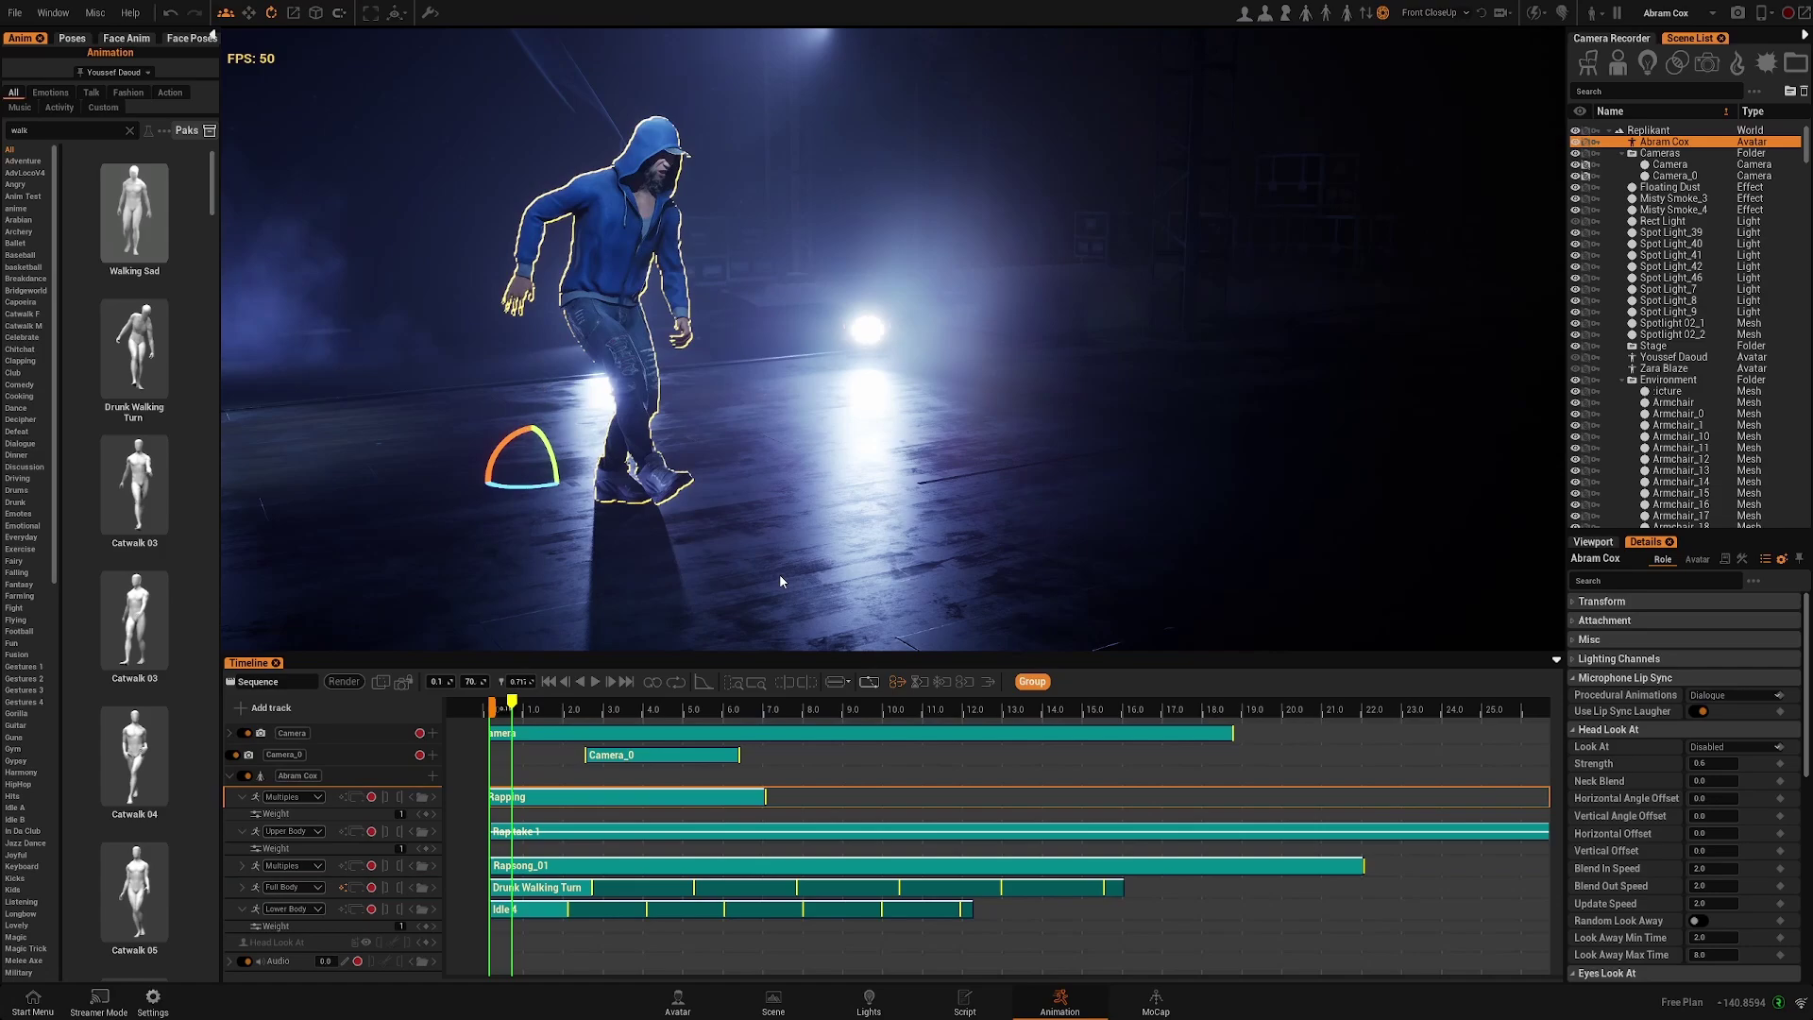
drag(868, 560, 784, 518)
key(e)
right_drag(784, 519, 604, 518)
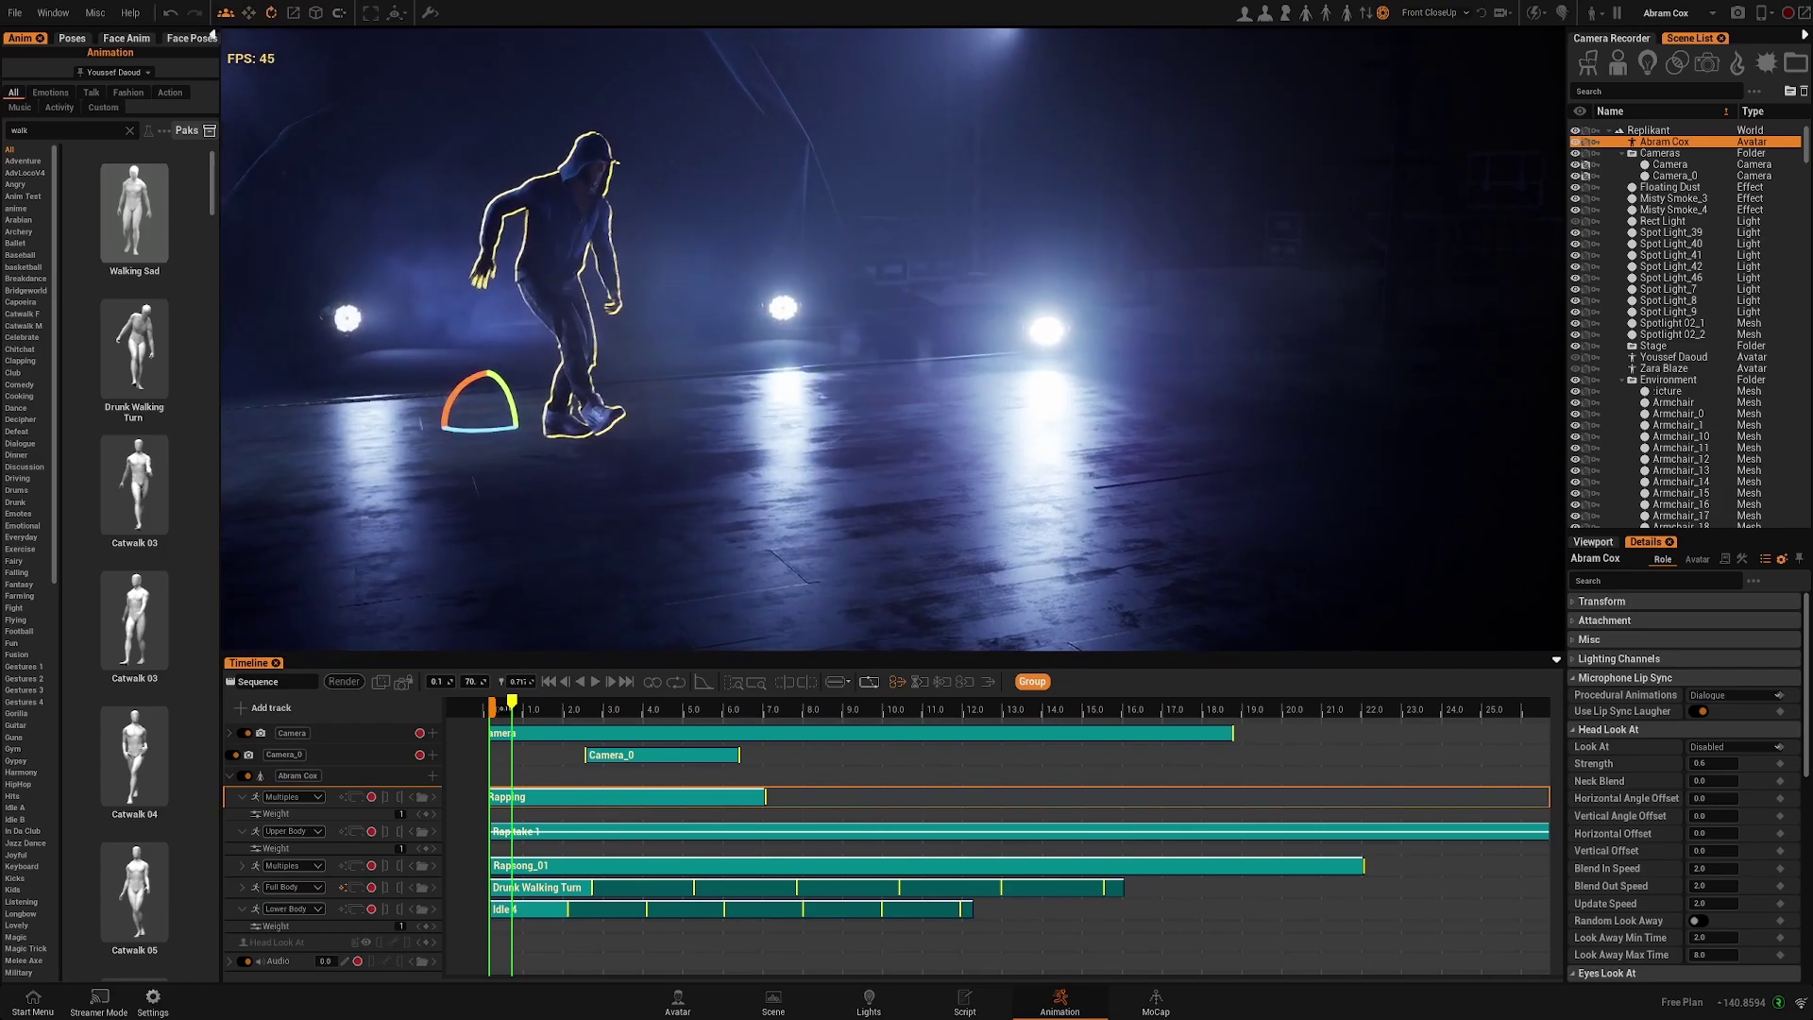
- Play the sequence and replay it from about one second to preview the arm gesture over the walking animation
click(594, 682)
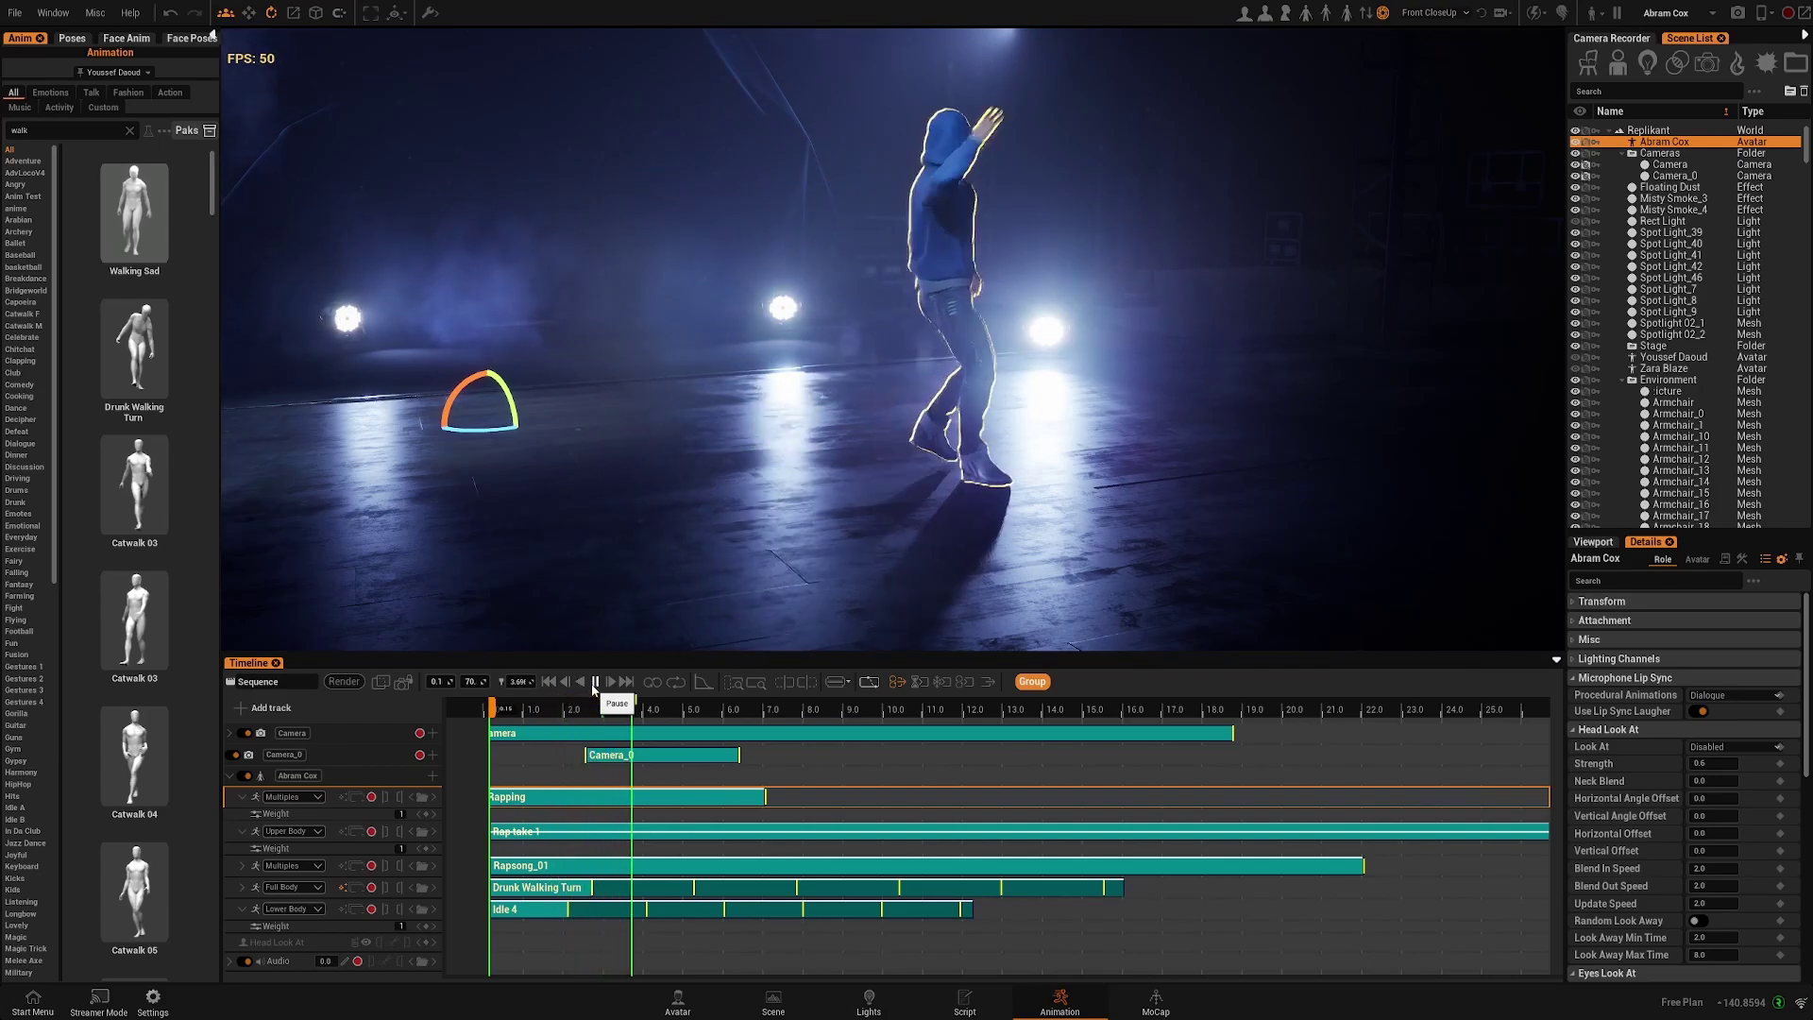
click(595, 682)
drag(650, 724, 532, 716)
click(594, 682)
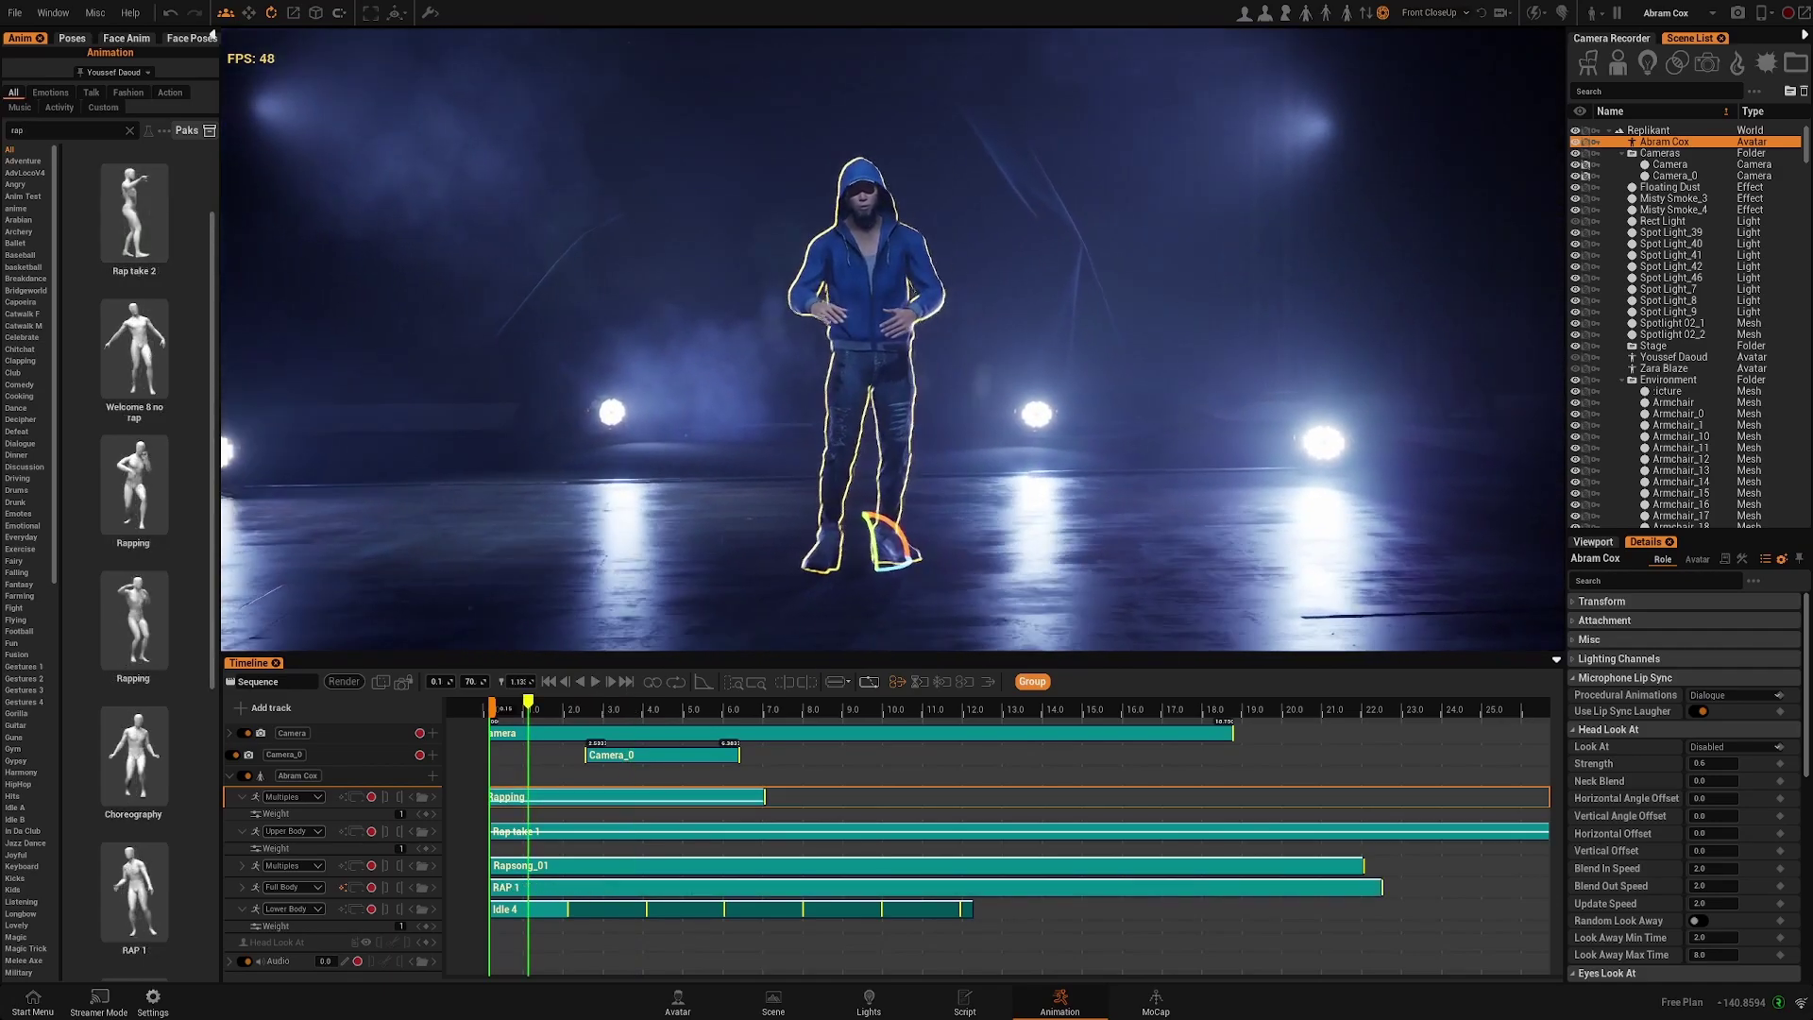
middle_drag(855, 461, 812, 461)
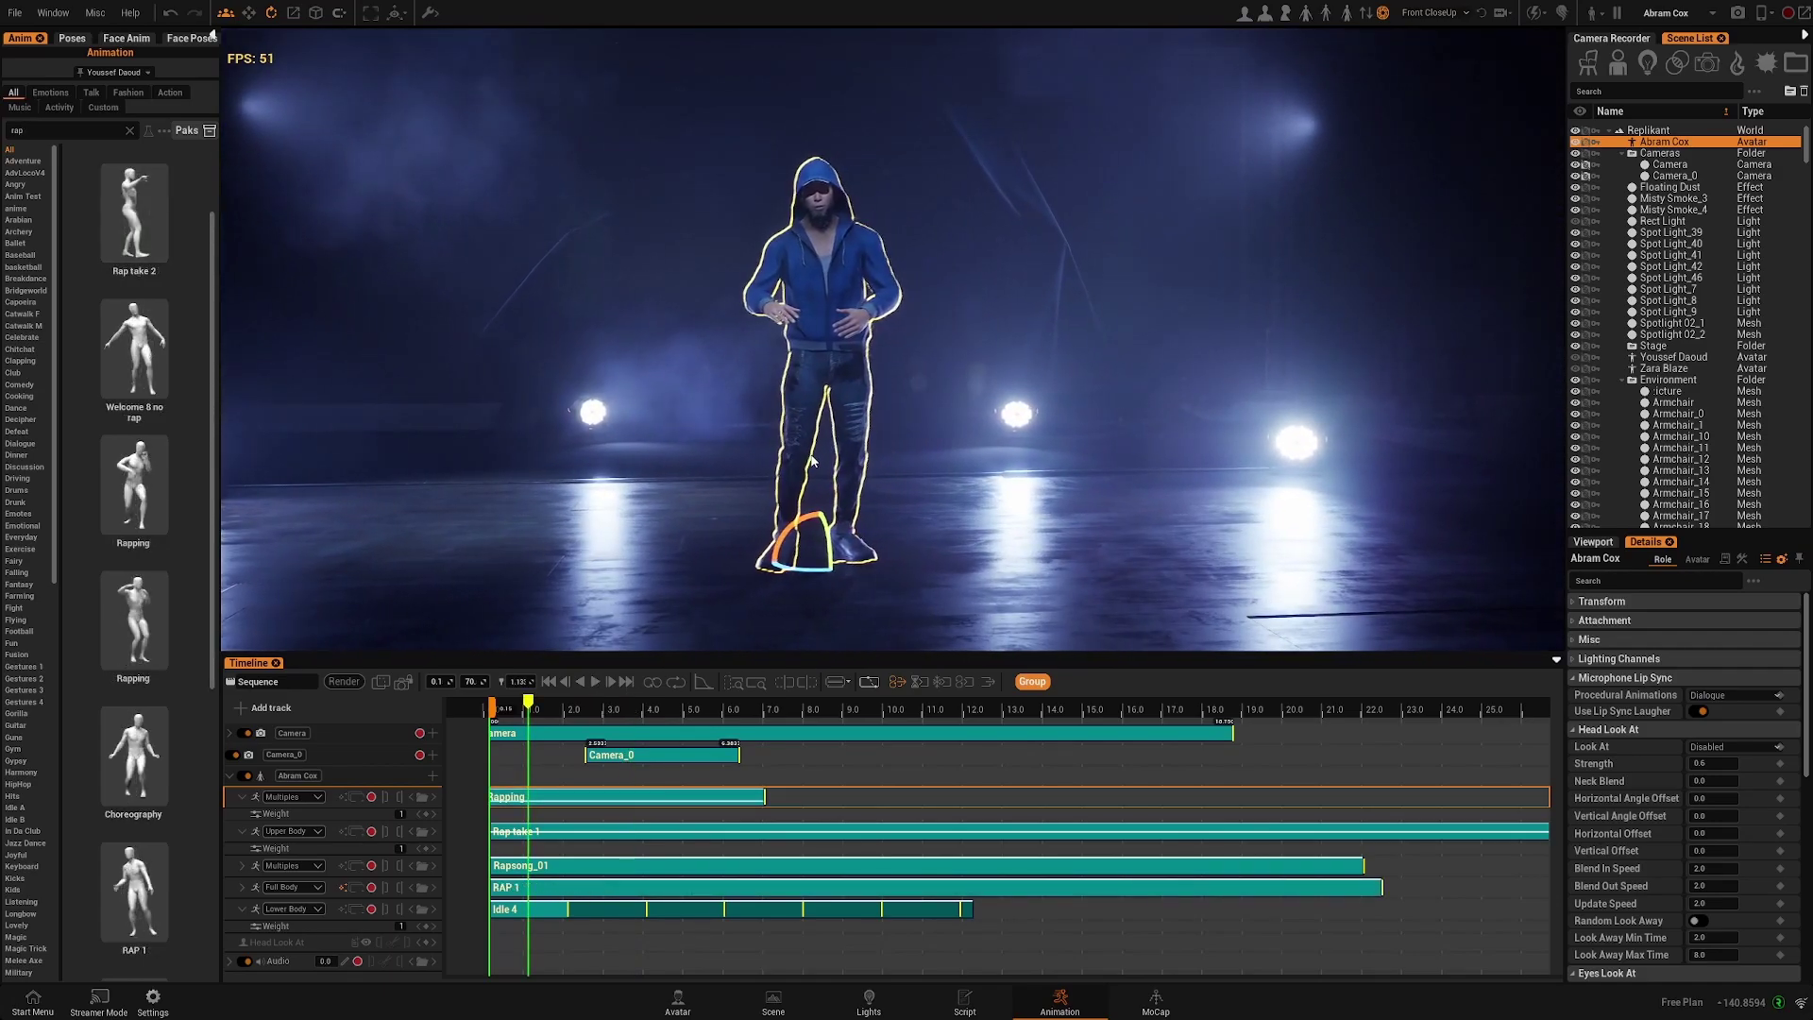